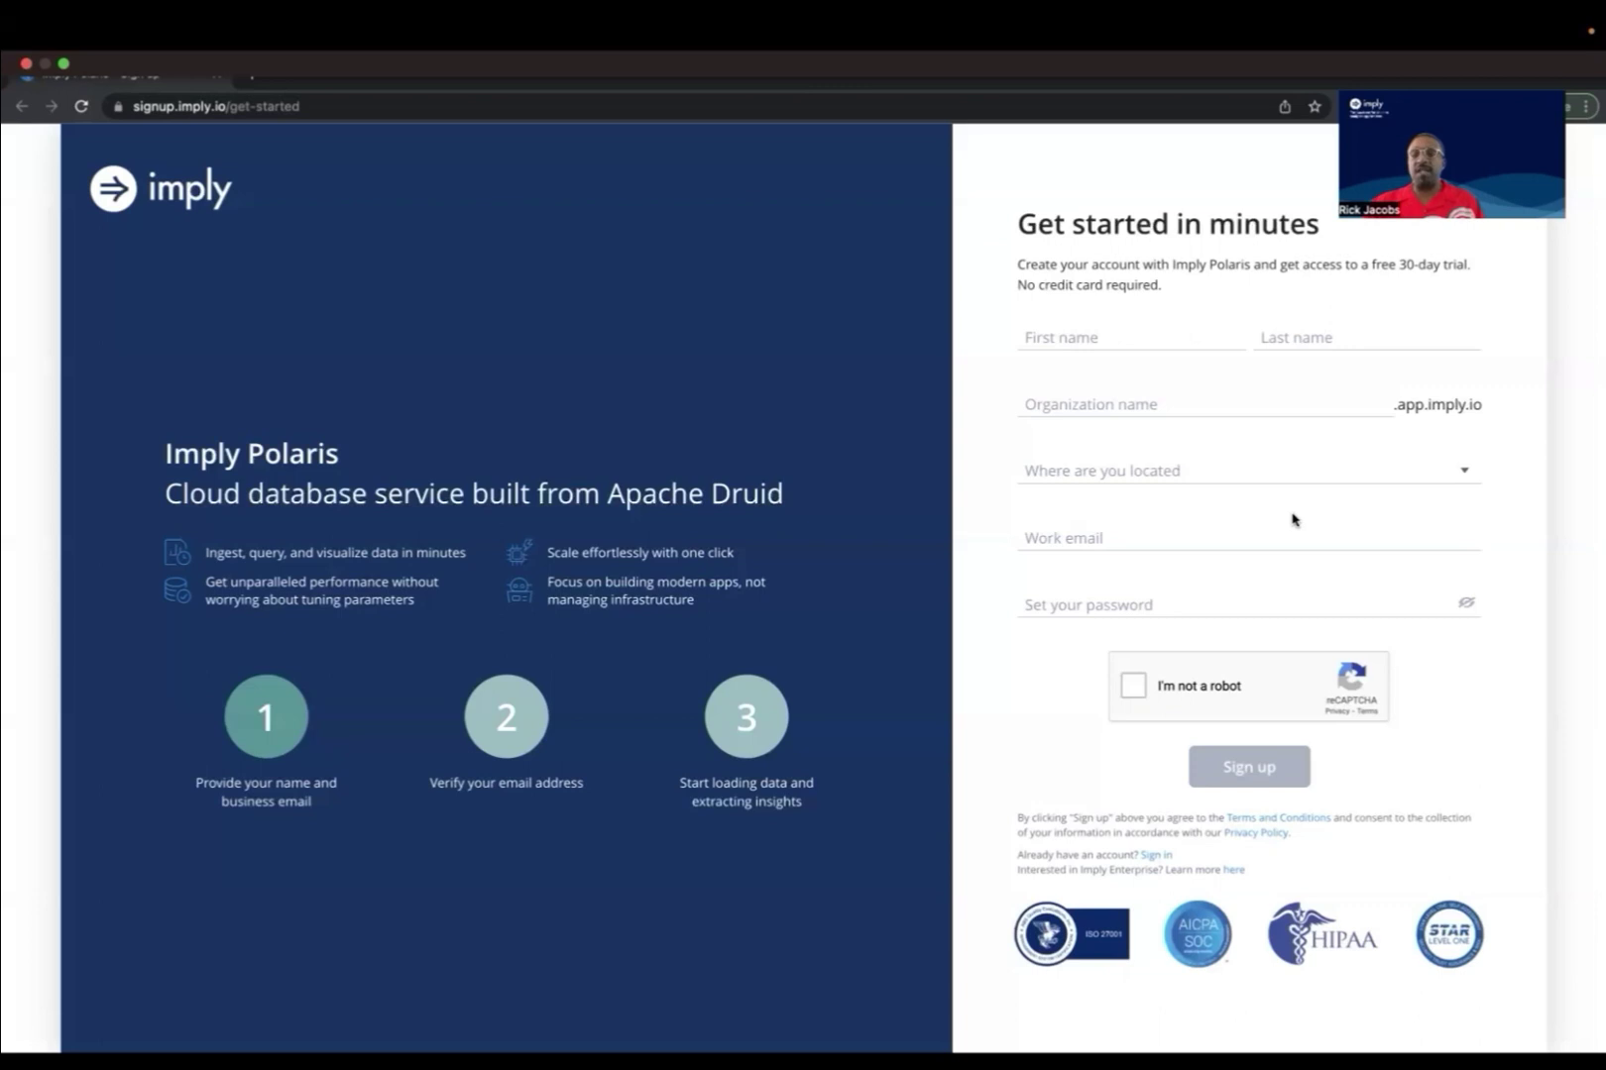
# Switch from the Imply Polaris sign-up form to the Download Data slide deck
pyautogui.press('super+grave')
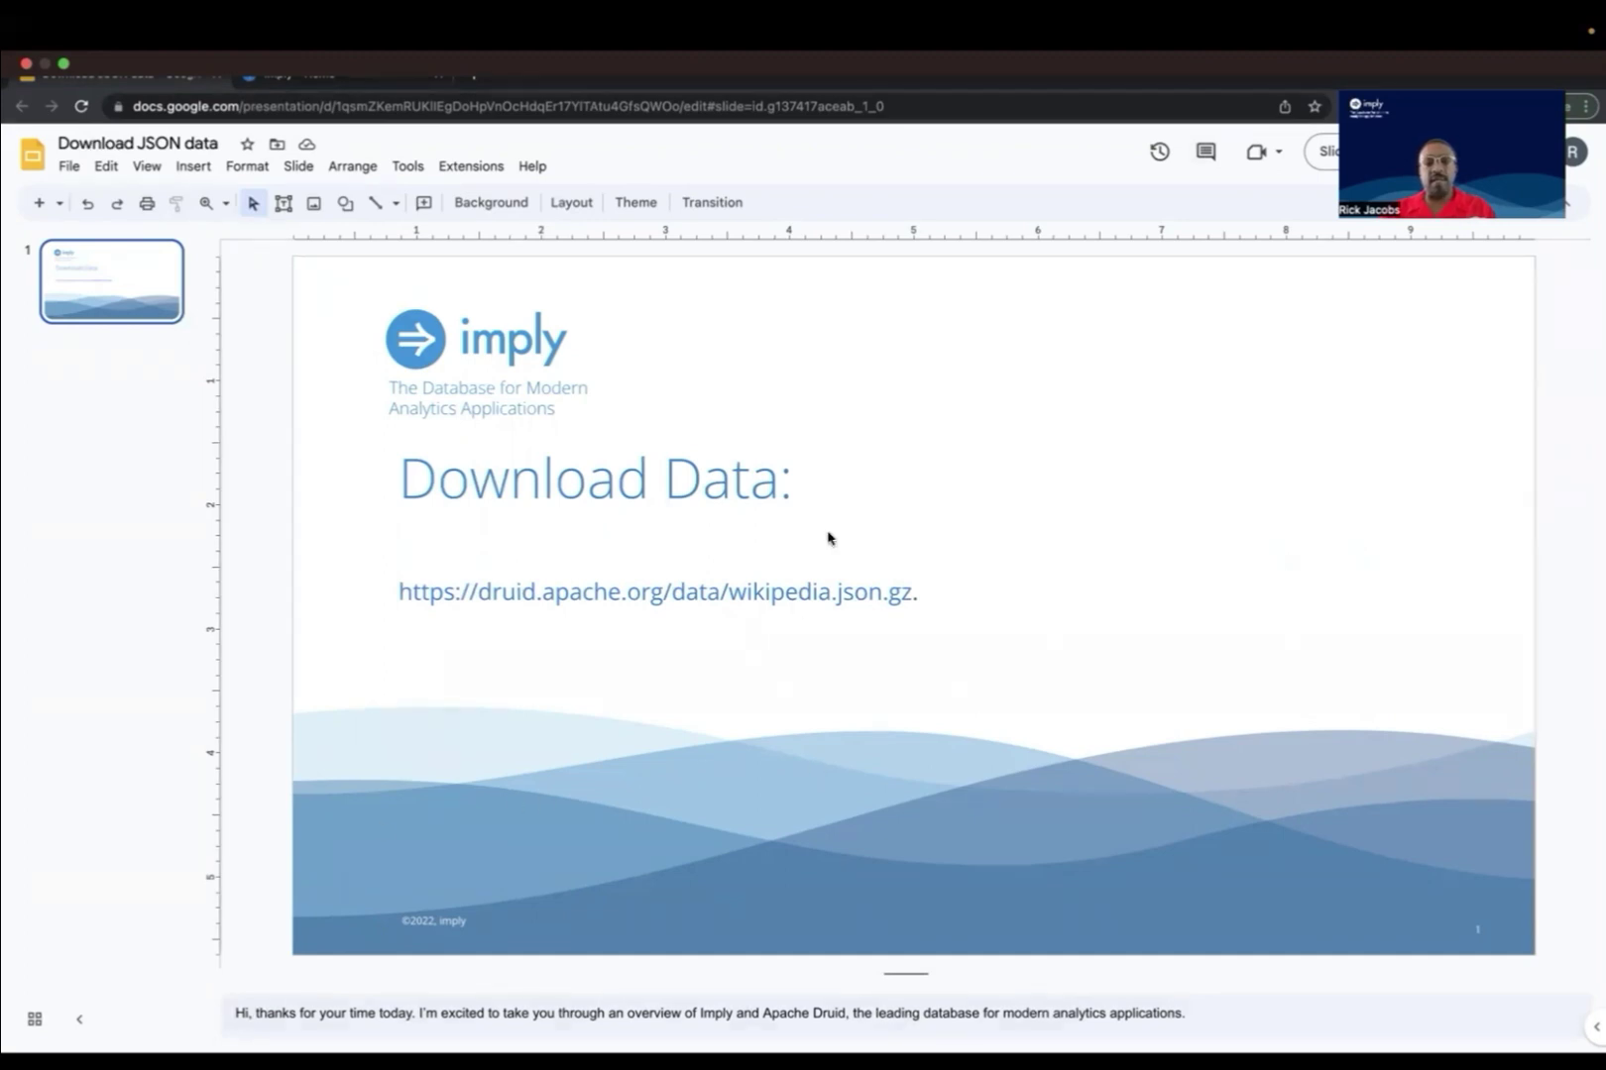
# Point out the wikipedia.json.gz sample download link on the Download Data slide
pyautogui.click(787, 595)
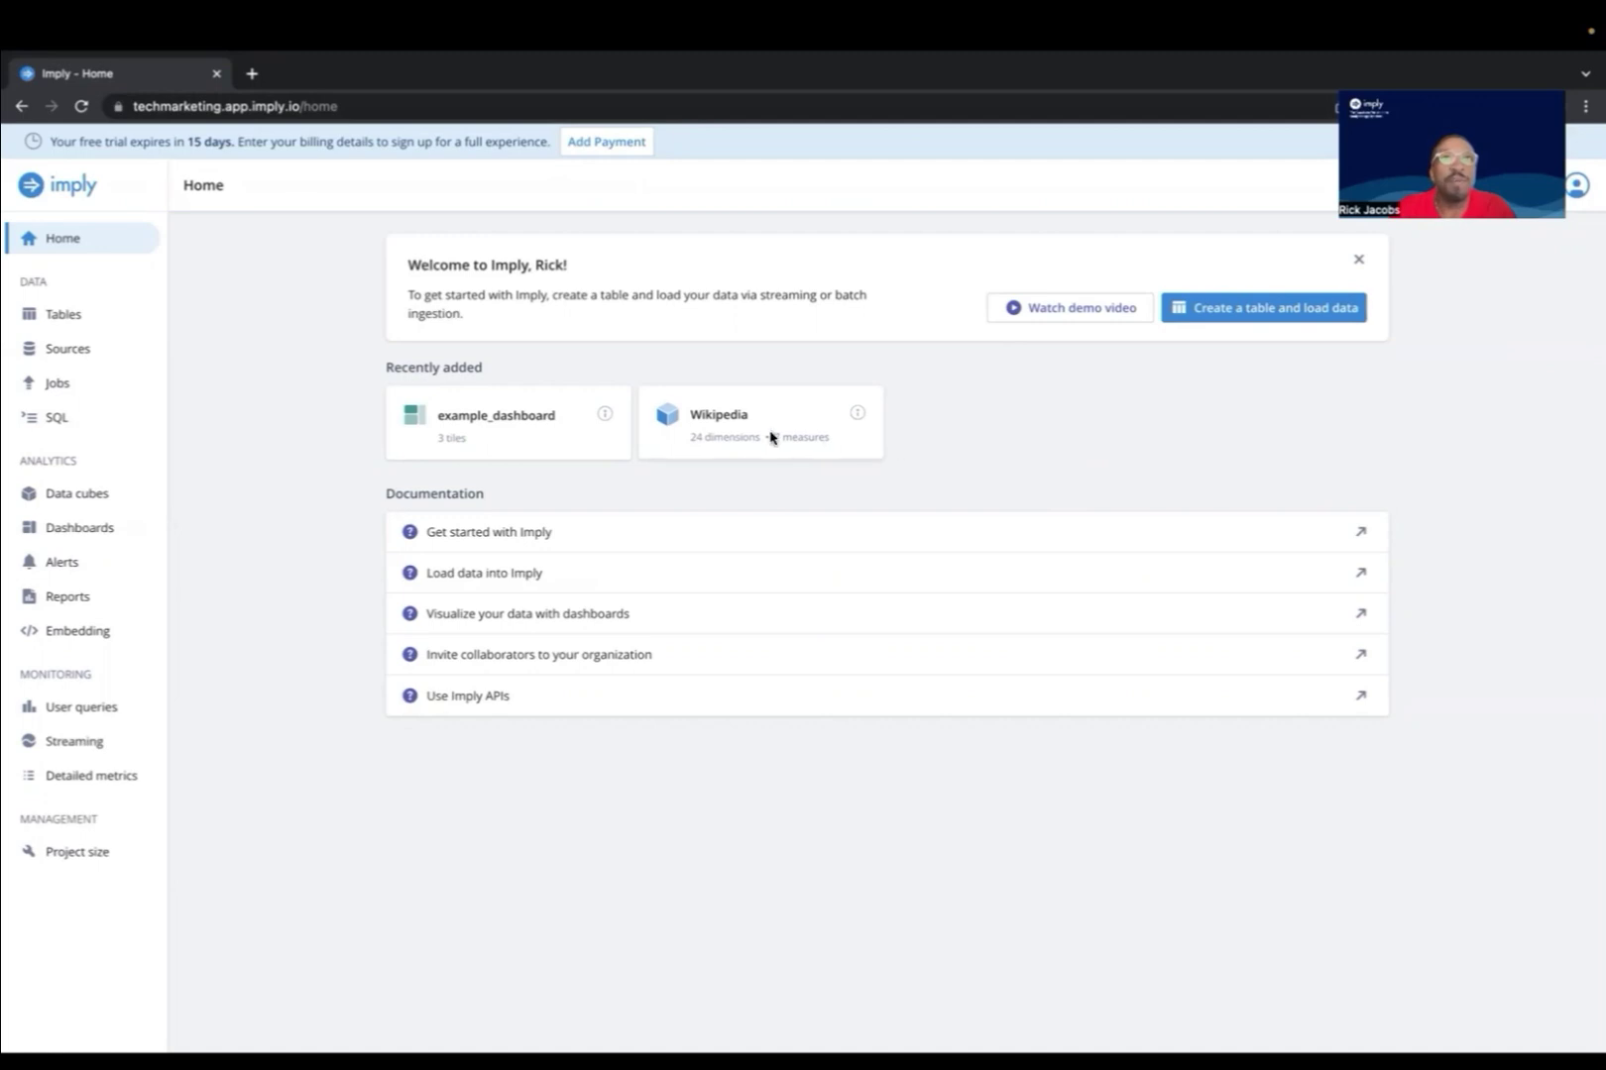
# Upload wikipedia (4).json.gz from the Downloads folder as a new source file
pyautogui.click(36, 353)
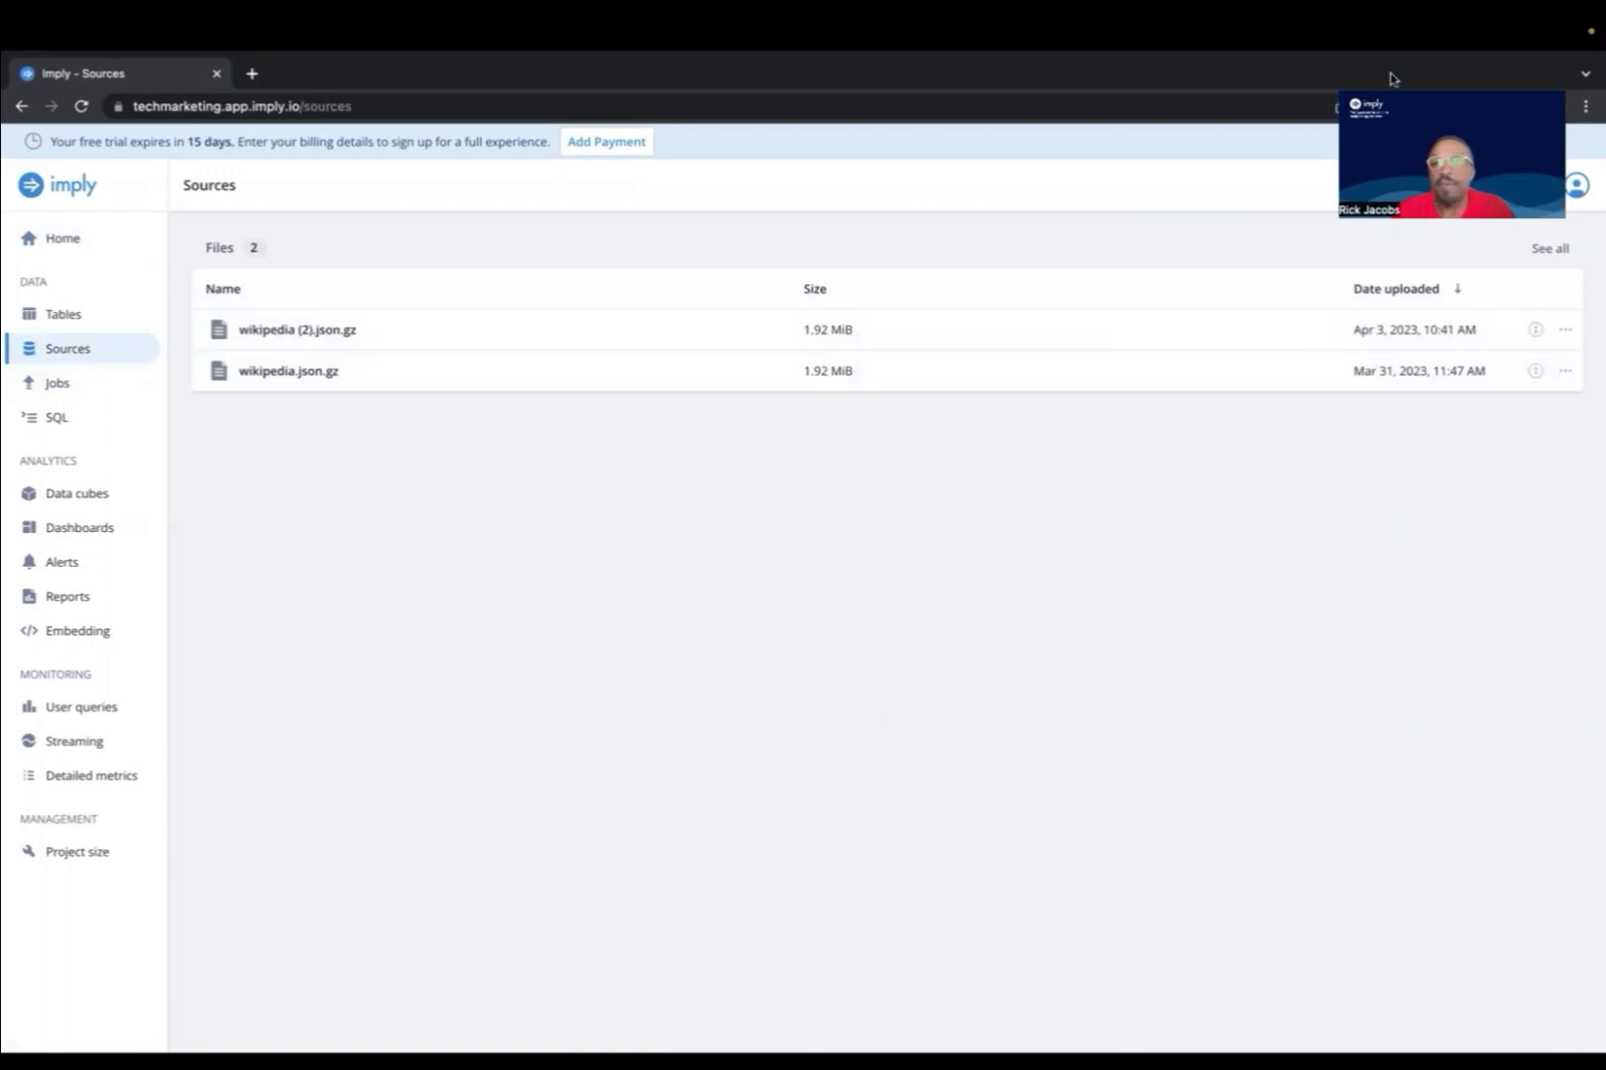
pyautogui.click(1495, 189)
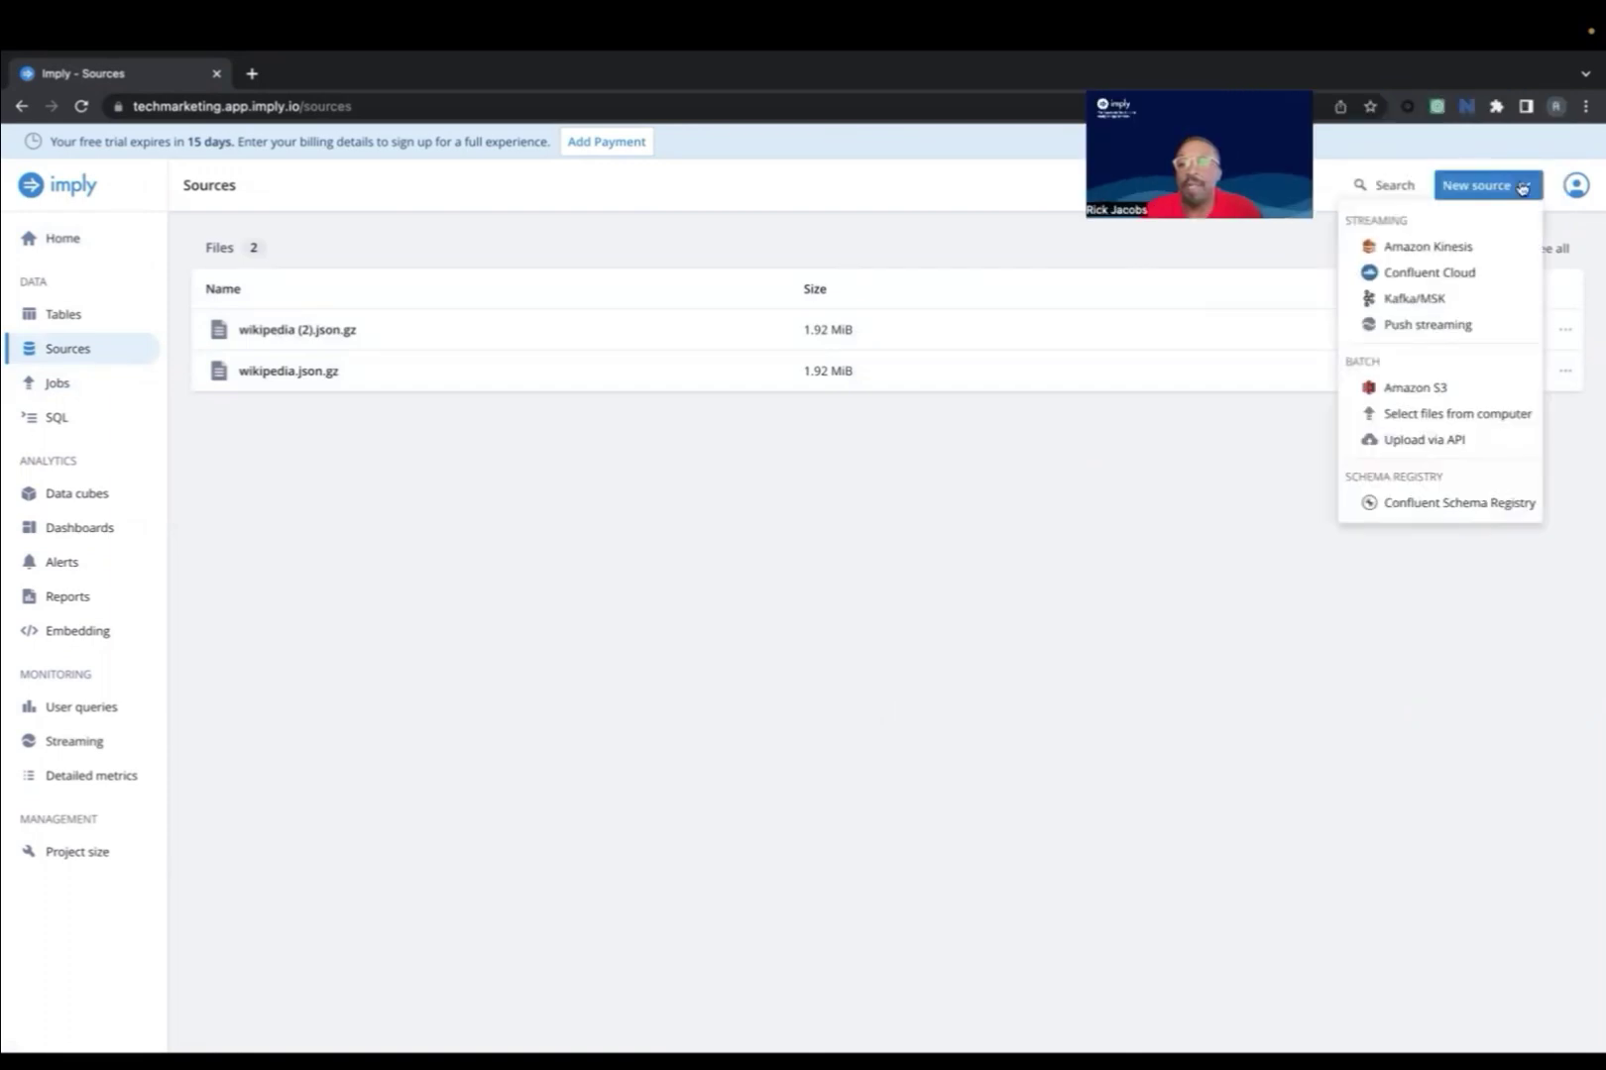
pyautogui.click(1456, 416)
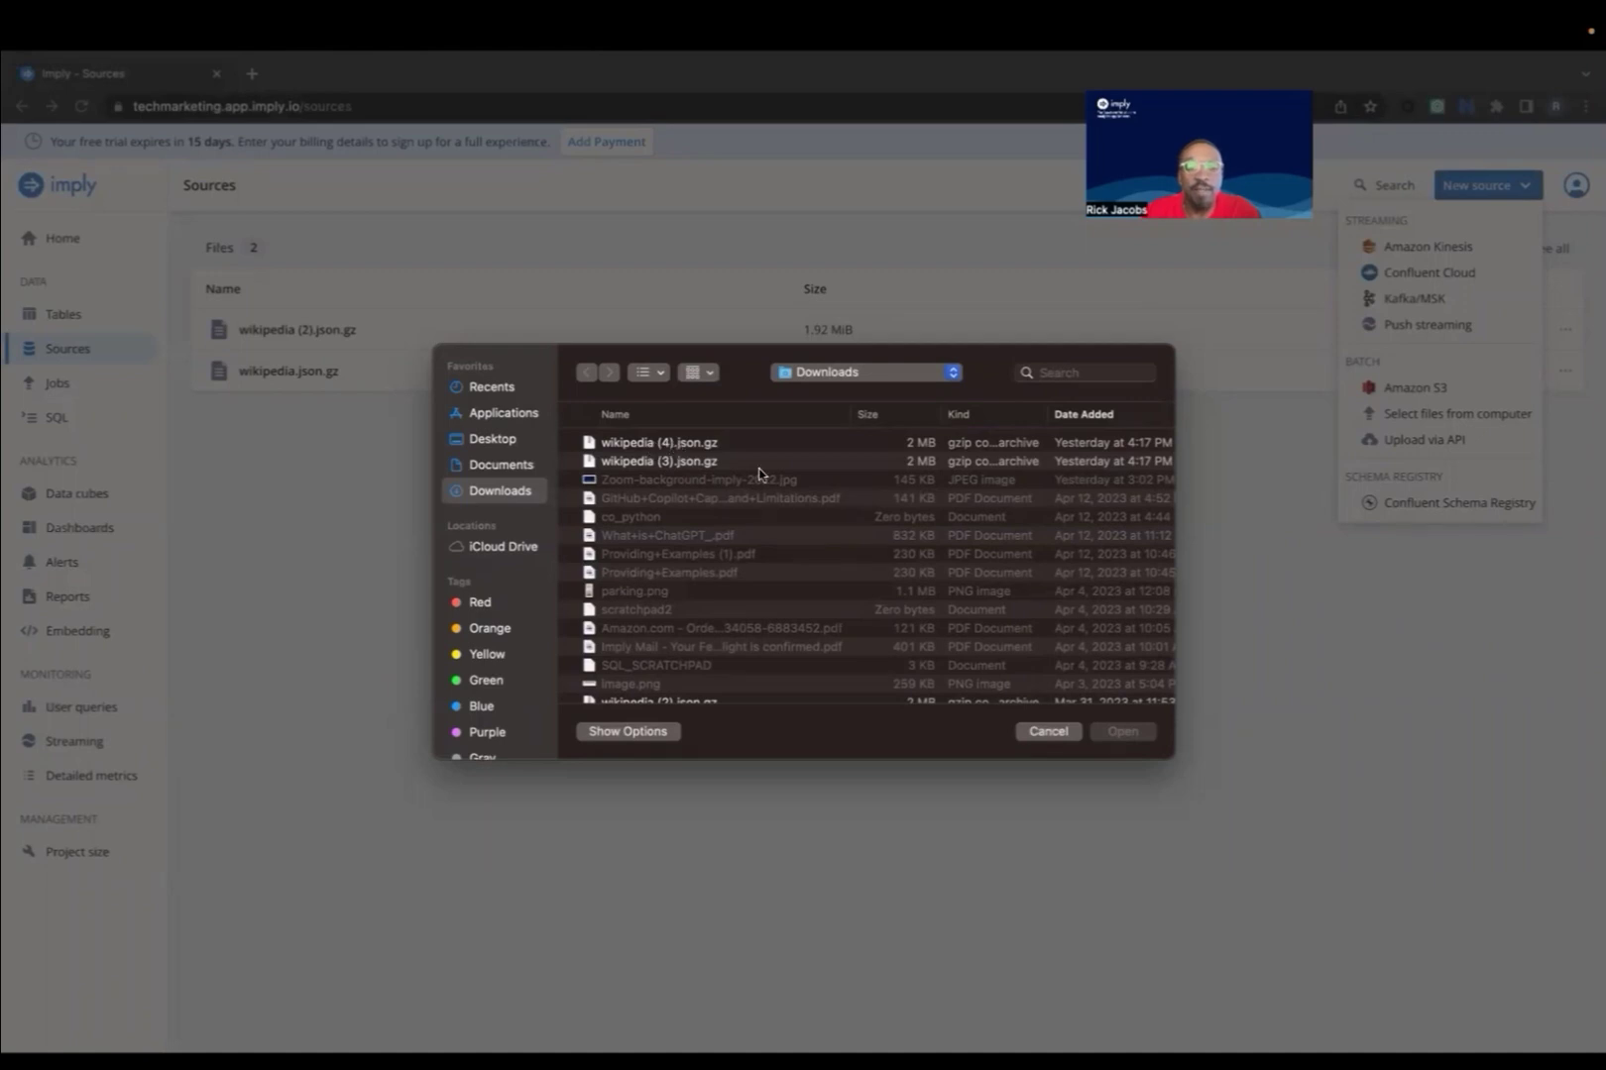
pyautogui.click(678, 447)
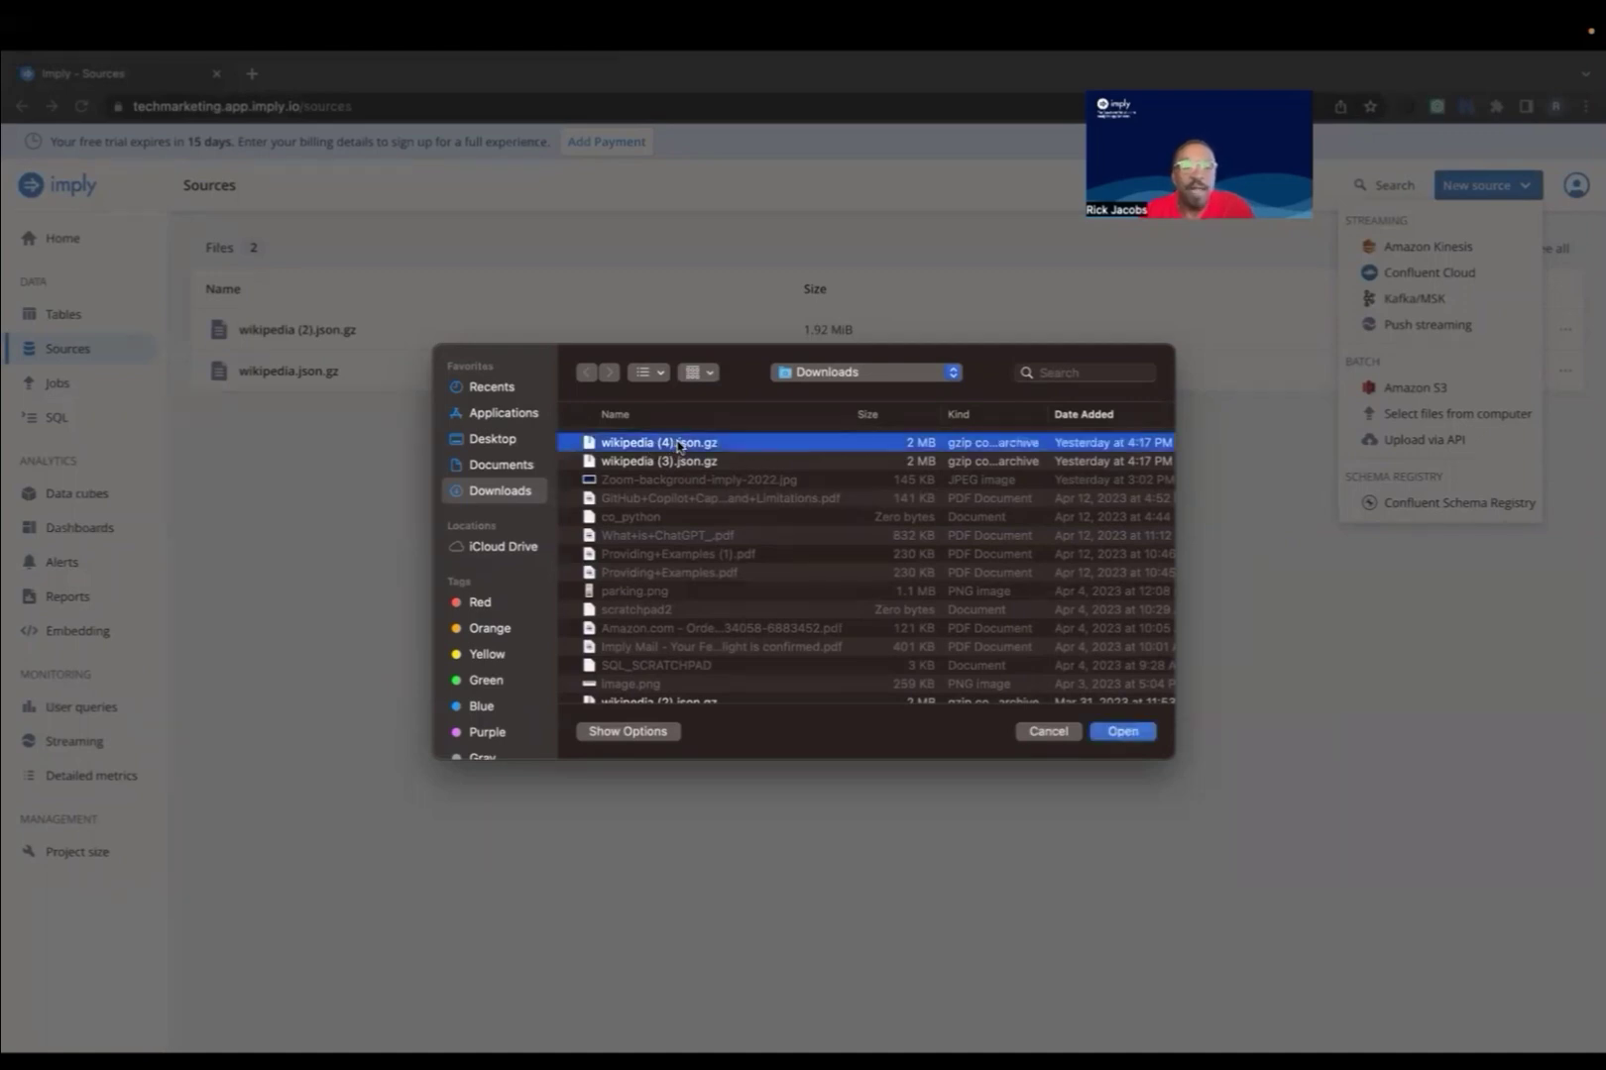
pyautogui.click(1123, 731)
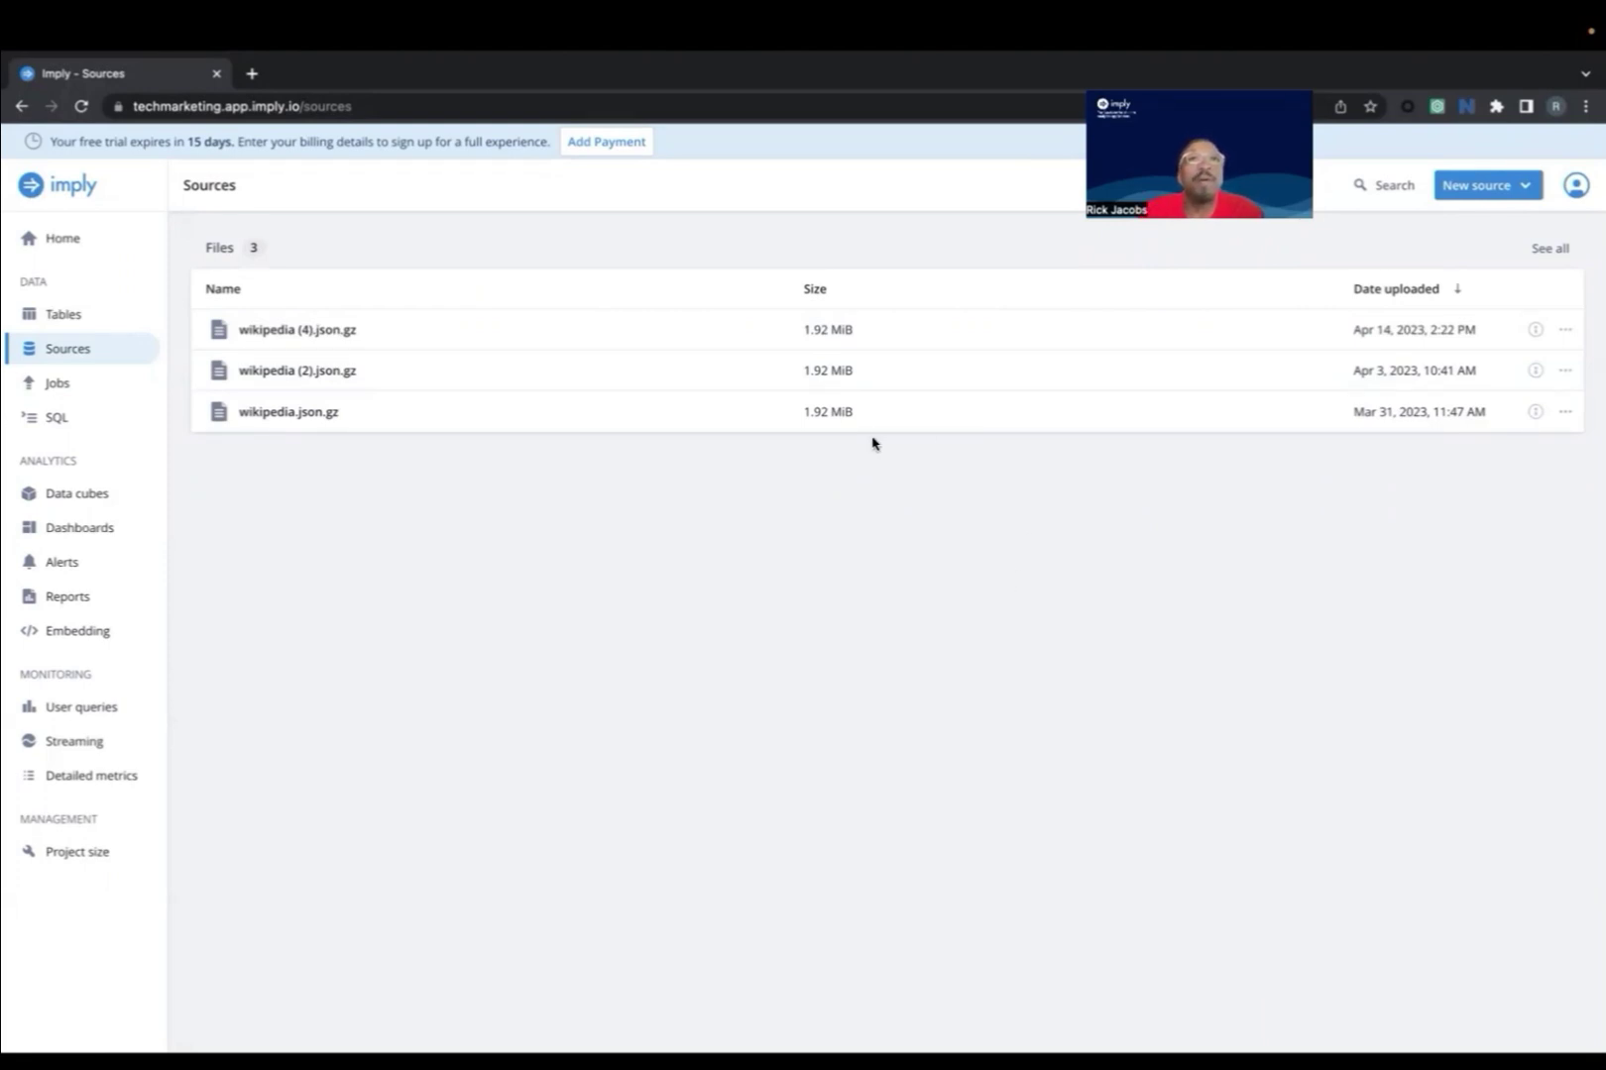
# Create an empty Detail-type table named wikipedia4 from the Tables page
pyautogui.click(80, 324)
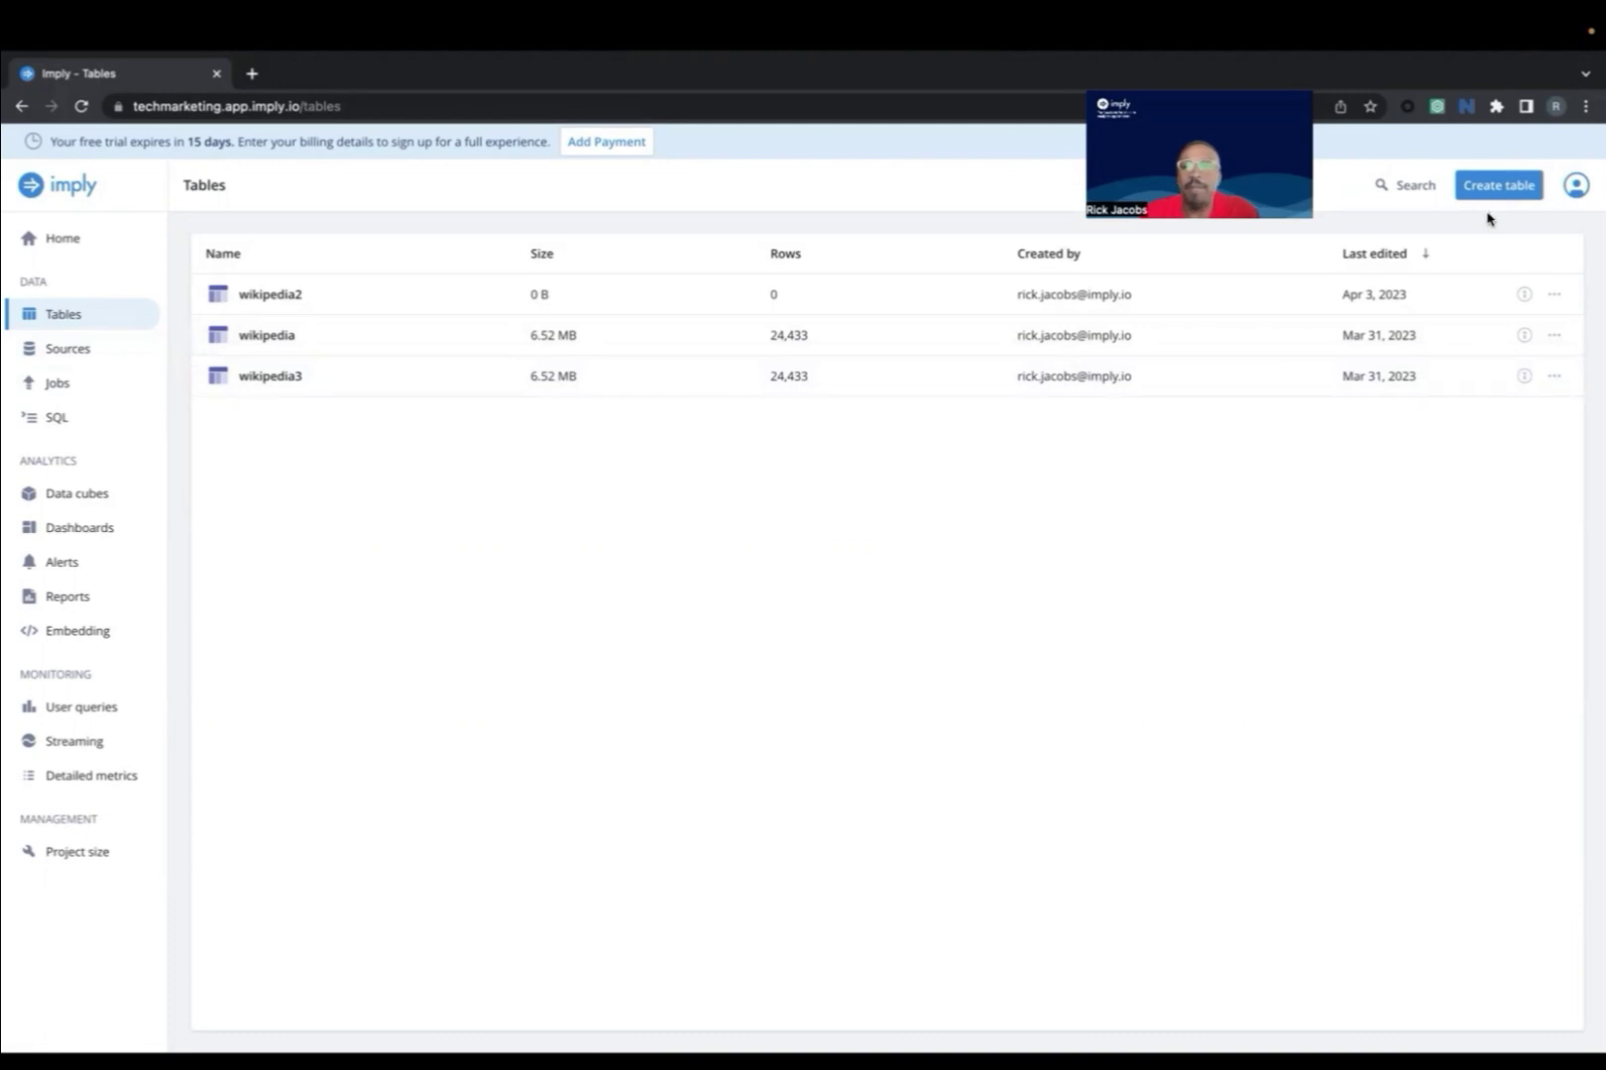
pyautogui.click(1504, 184)
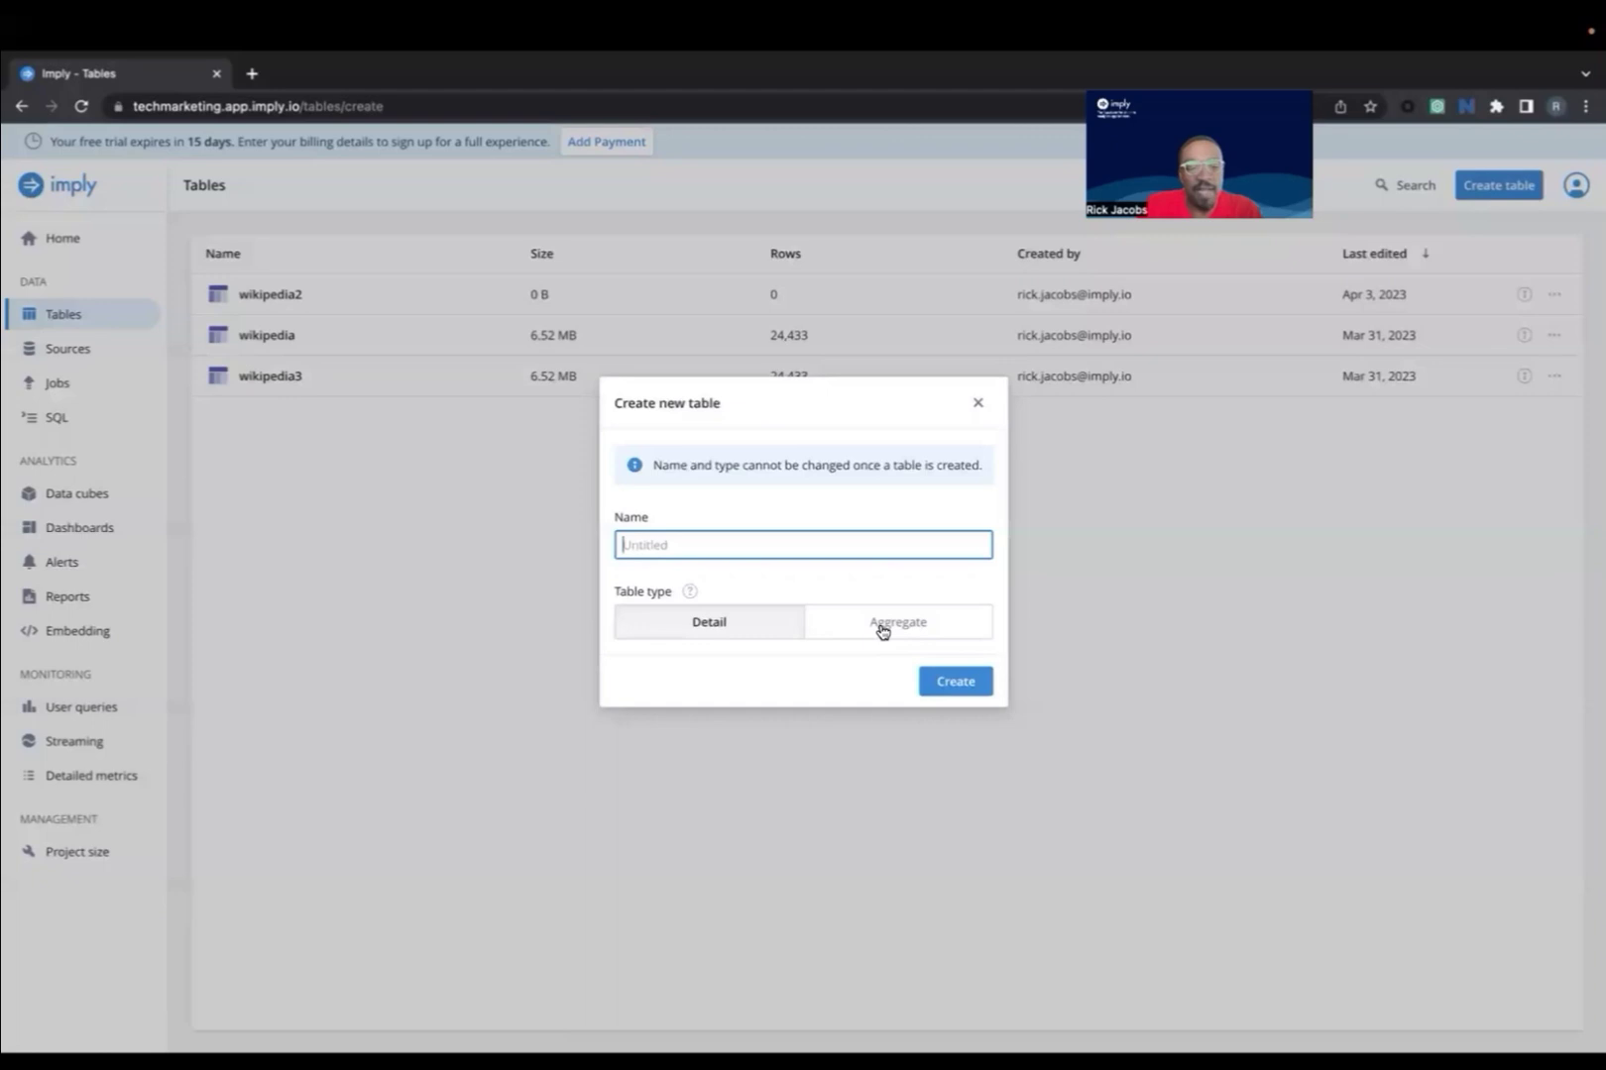
pyautogui.write('wo')
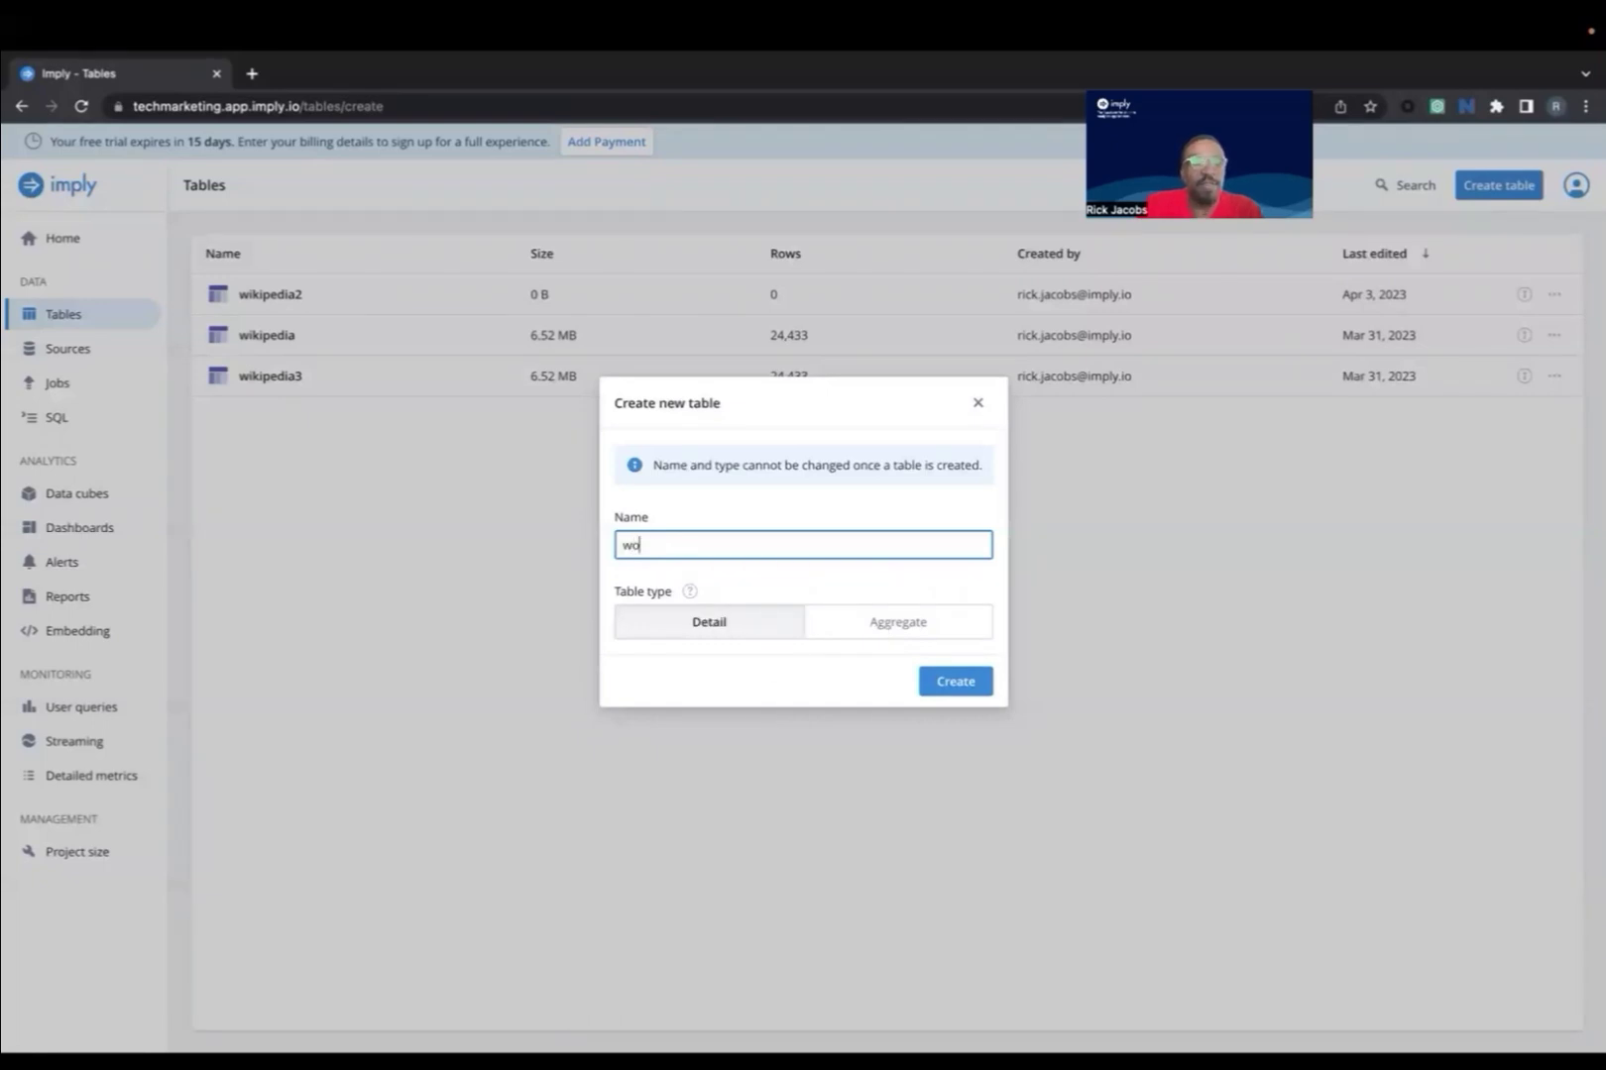
pyautogui.press('BackSpace')
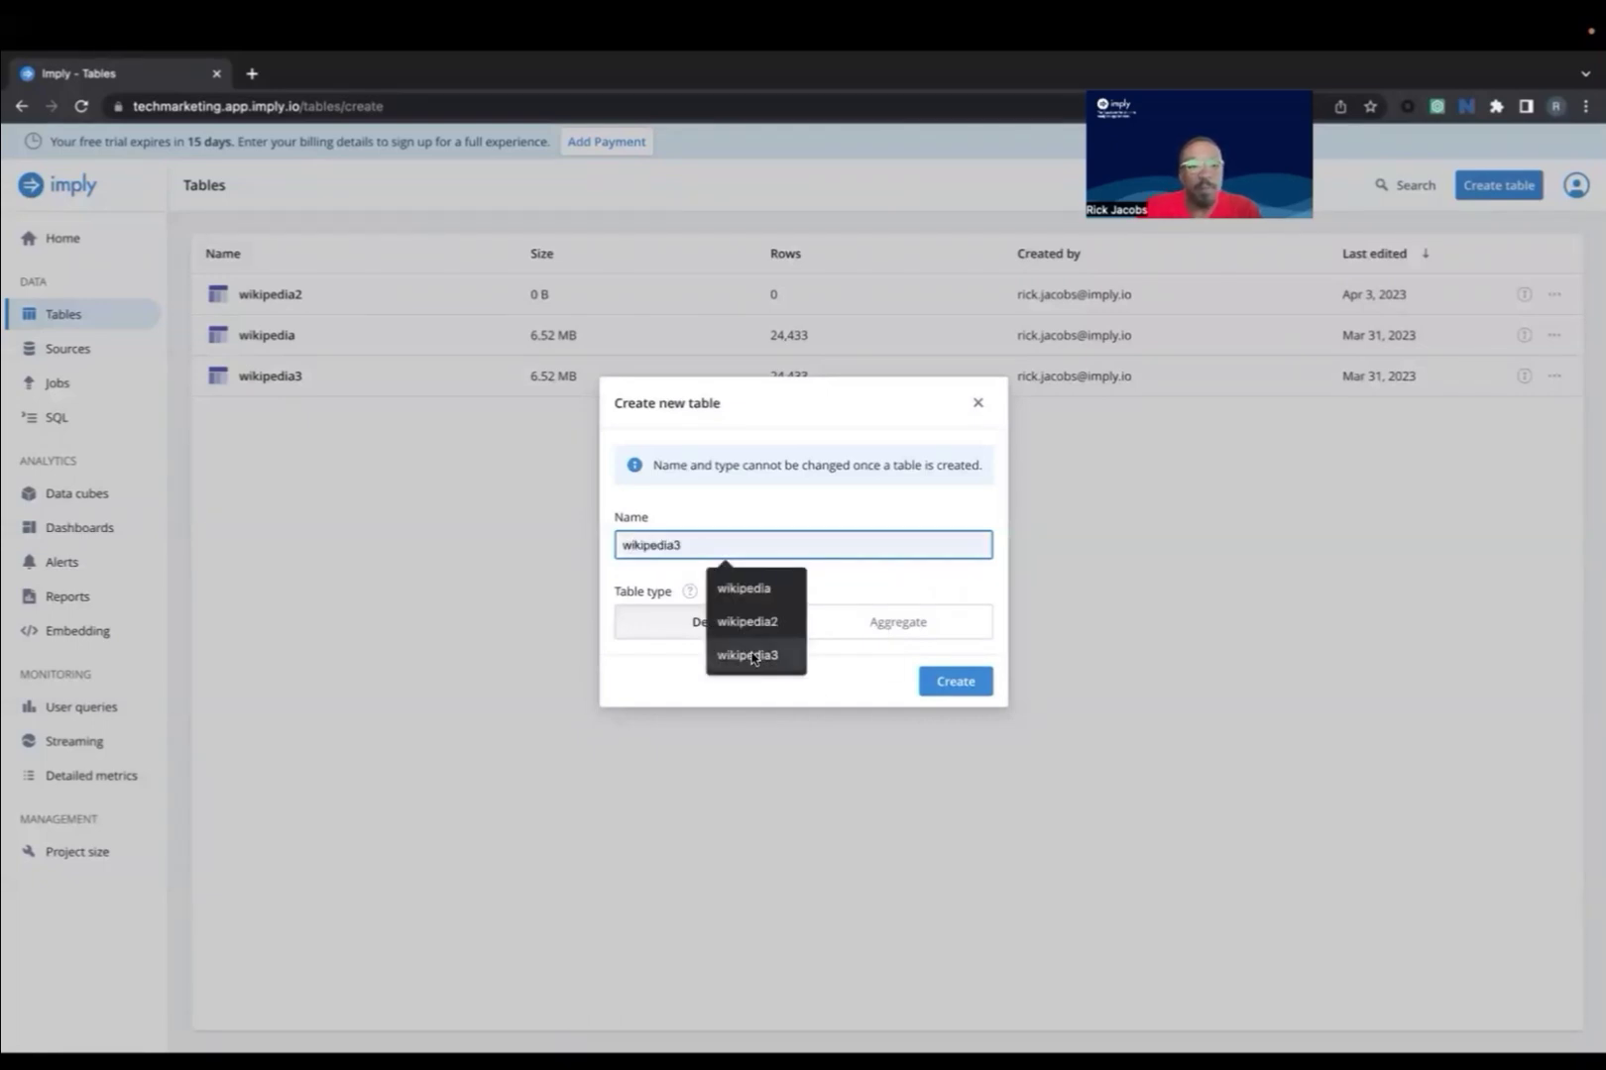
pyautogui.click(749, 655)
pyautogui.press('BackSpace')
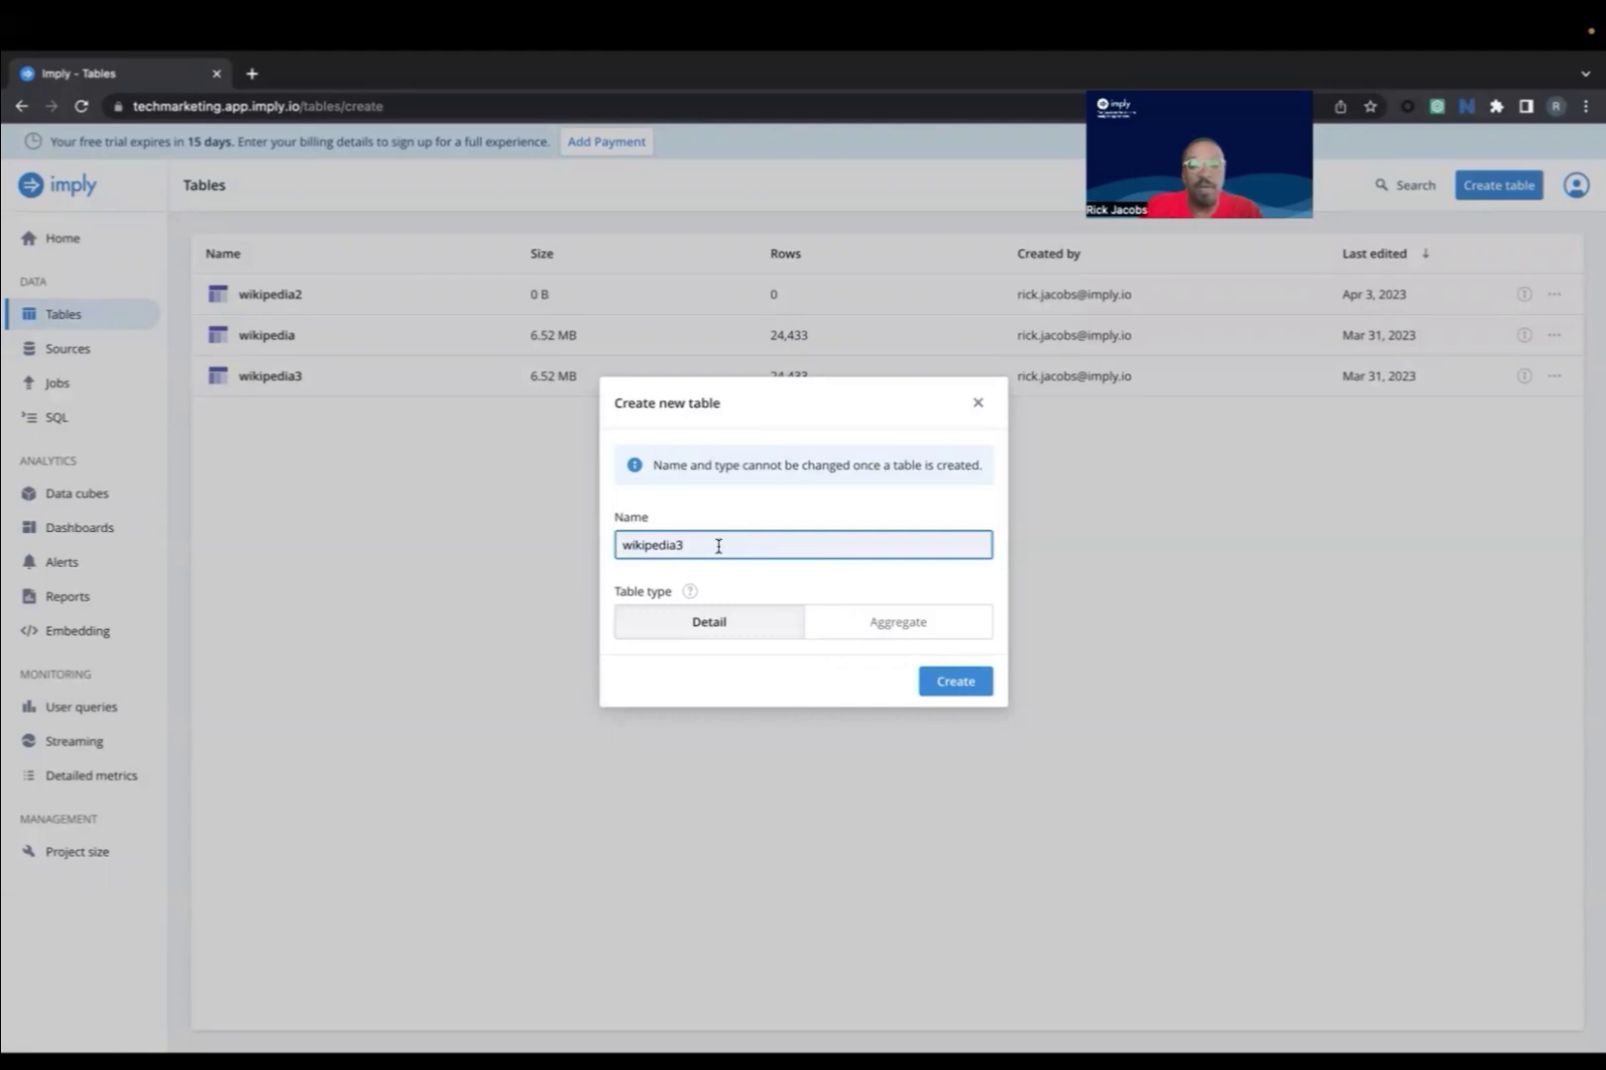
pyautogui.write('4')
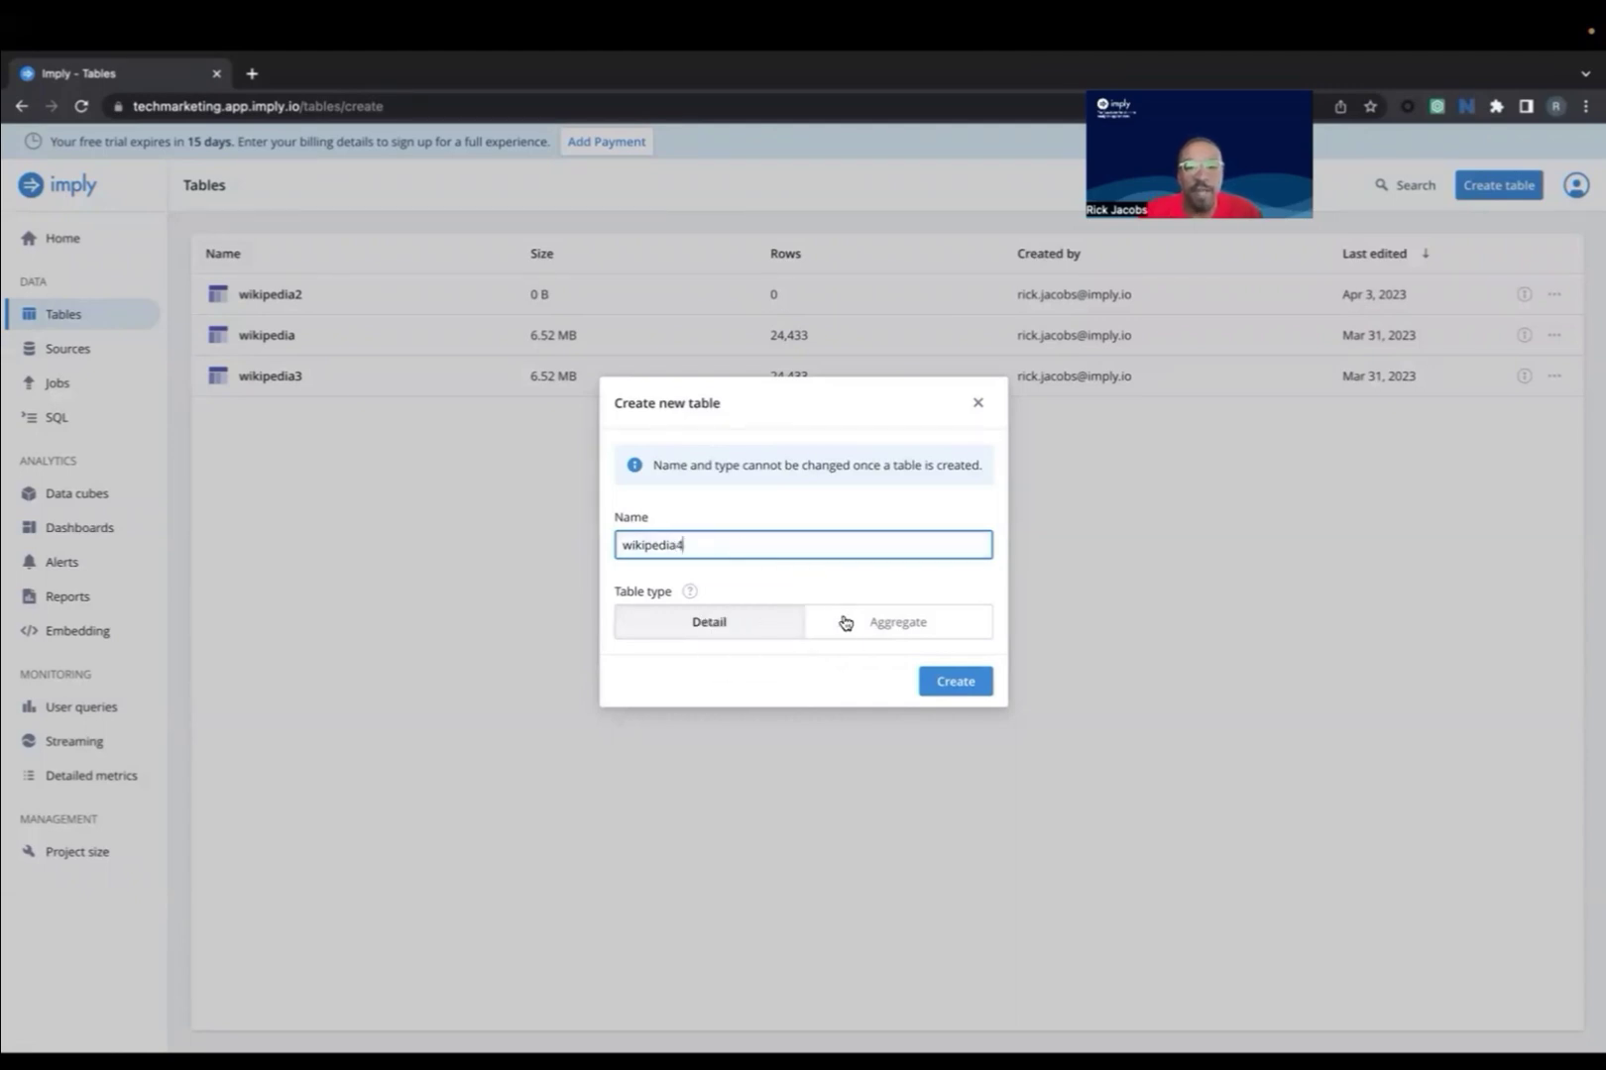
pyautogui.click(970, 684)
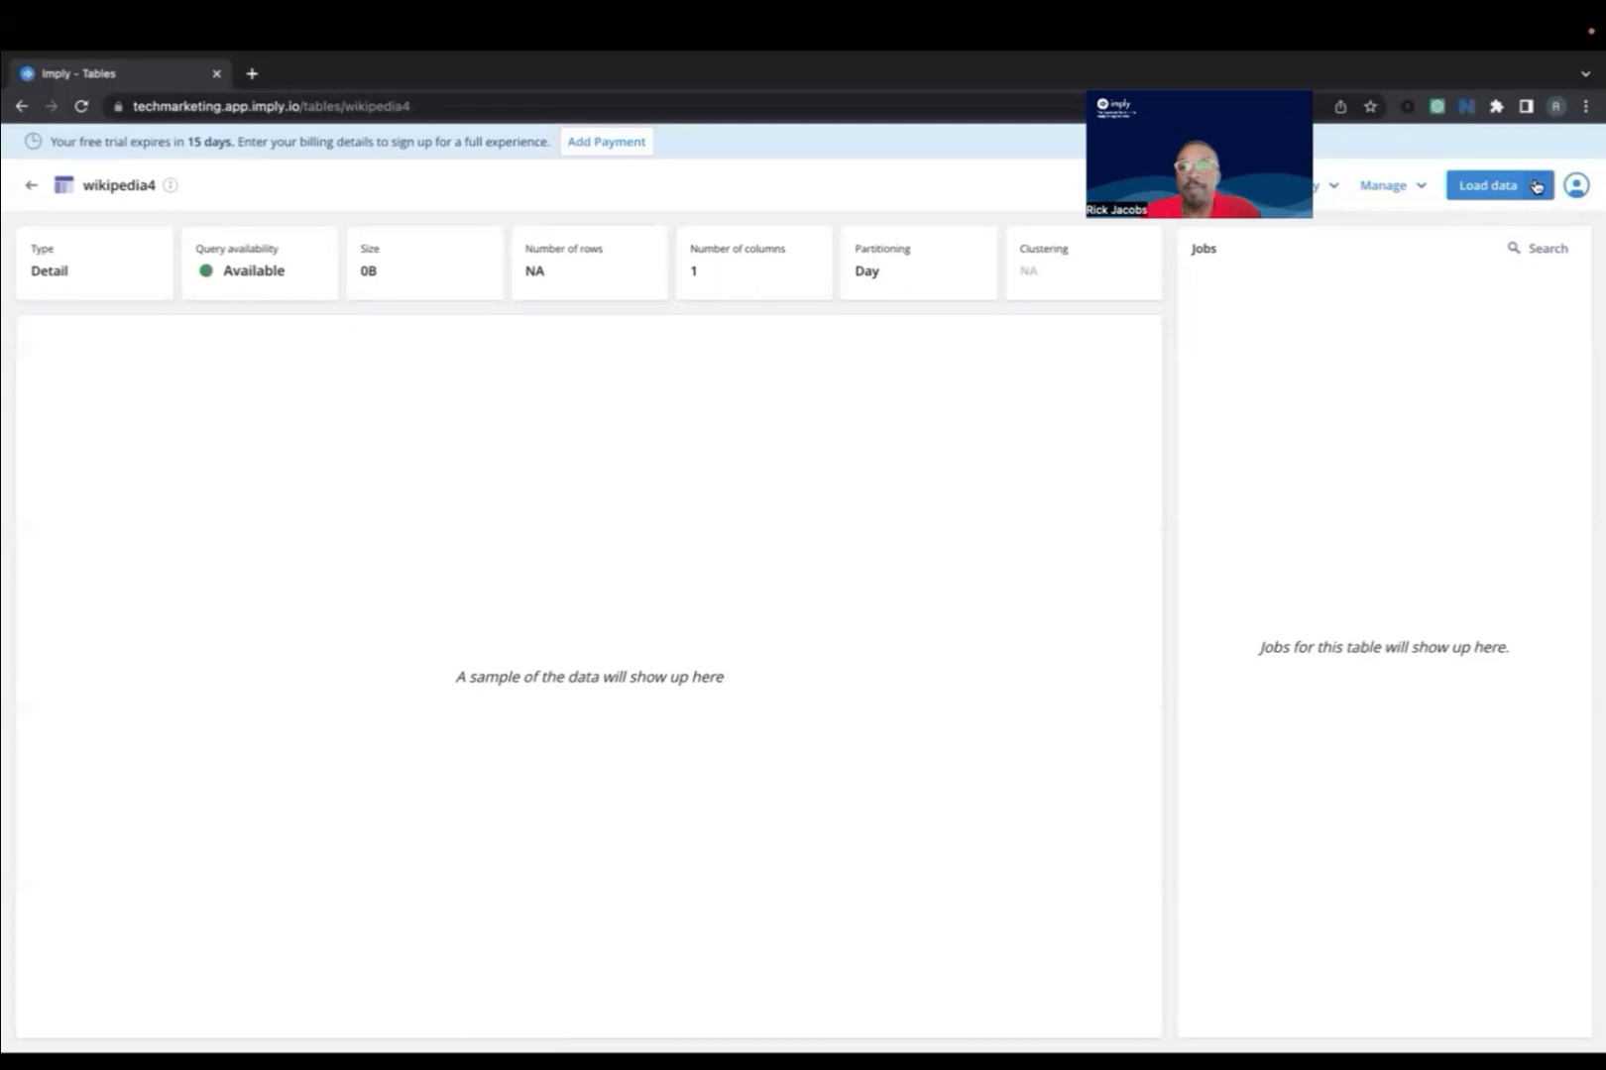
# Insert data from wikipedia (4).json.gz into wikipedia4 and start its batch ingestion
pyautogui.click(1535, 186)
pyautogui.click(1480, 221)
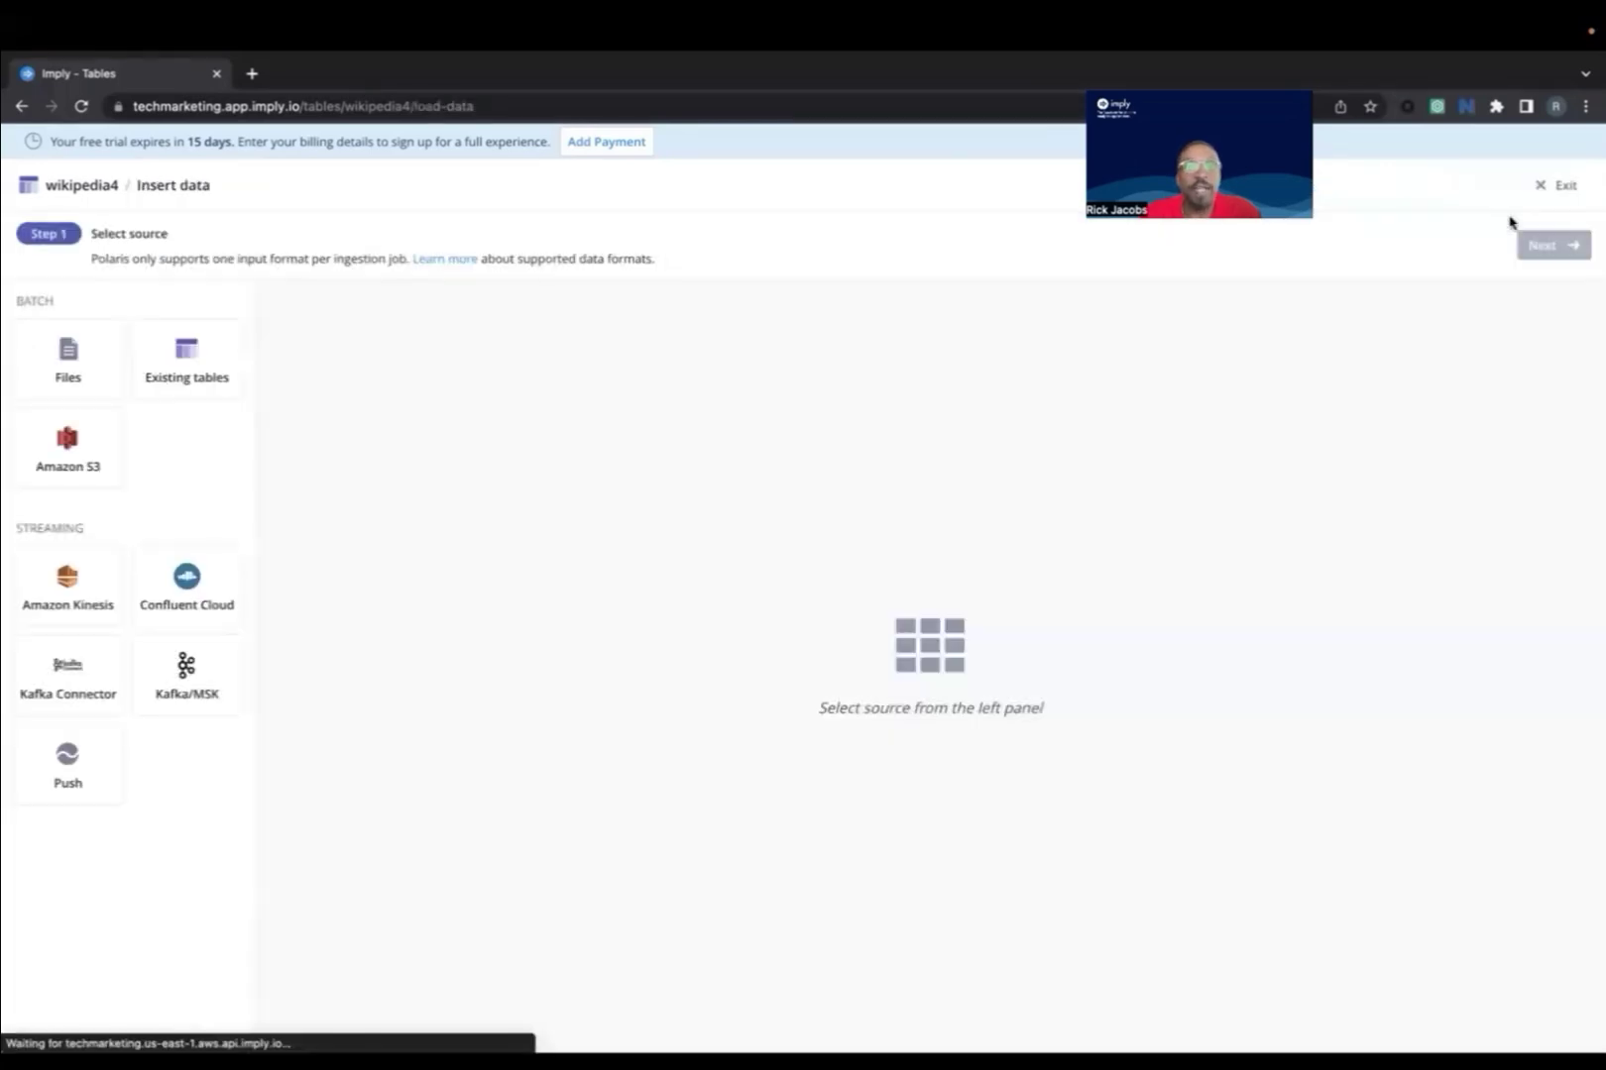
pyautogui.click(211, 353)
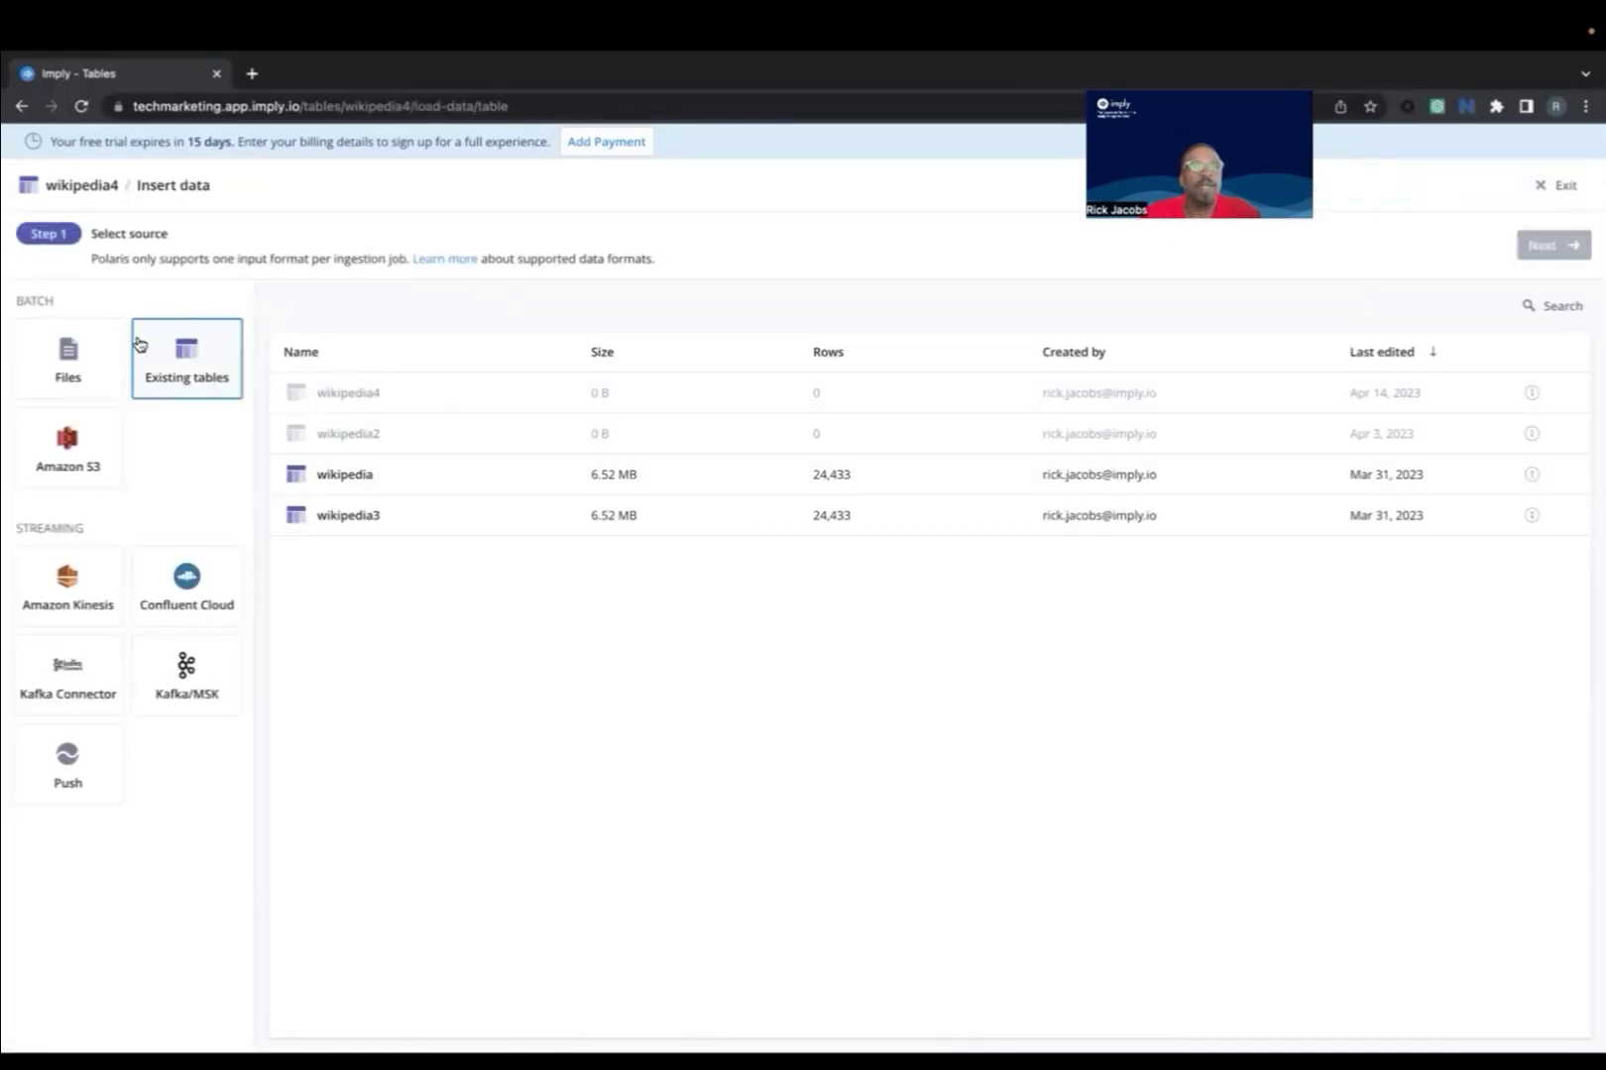
pyautogui.click(65, 361)
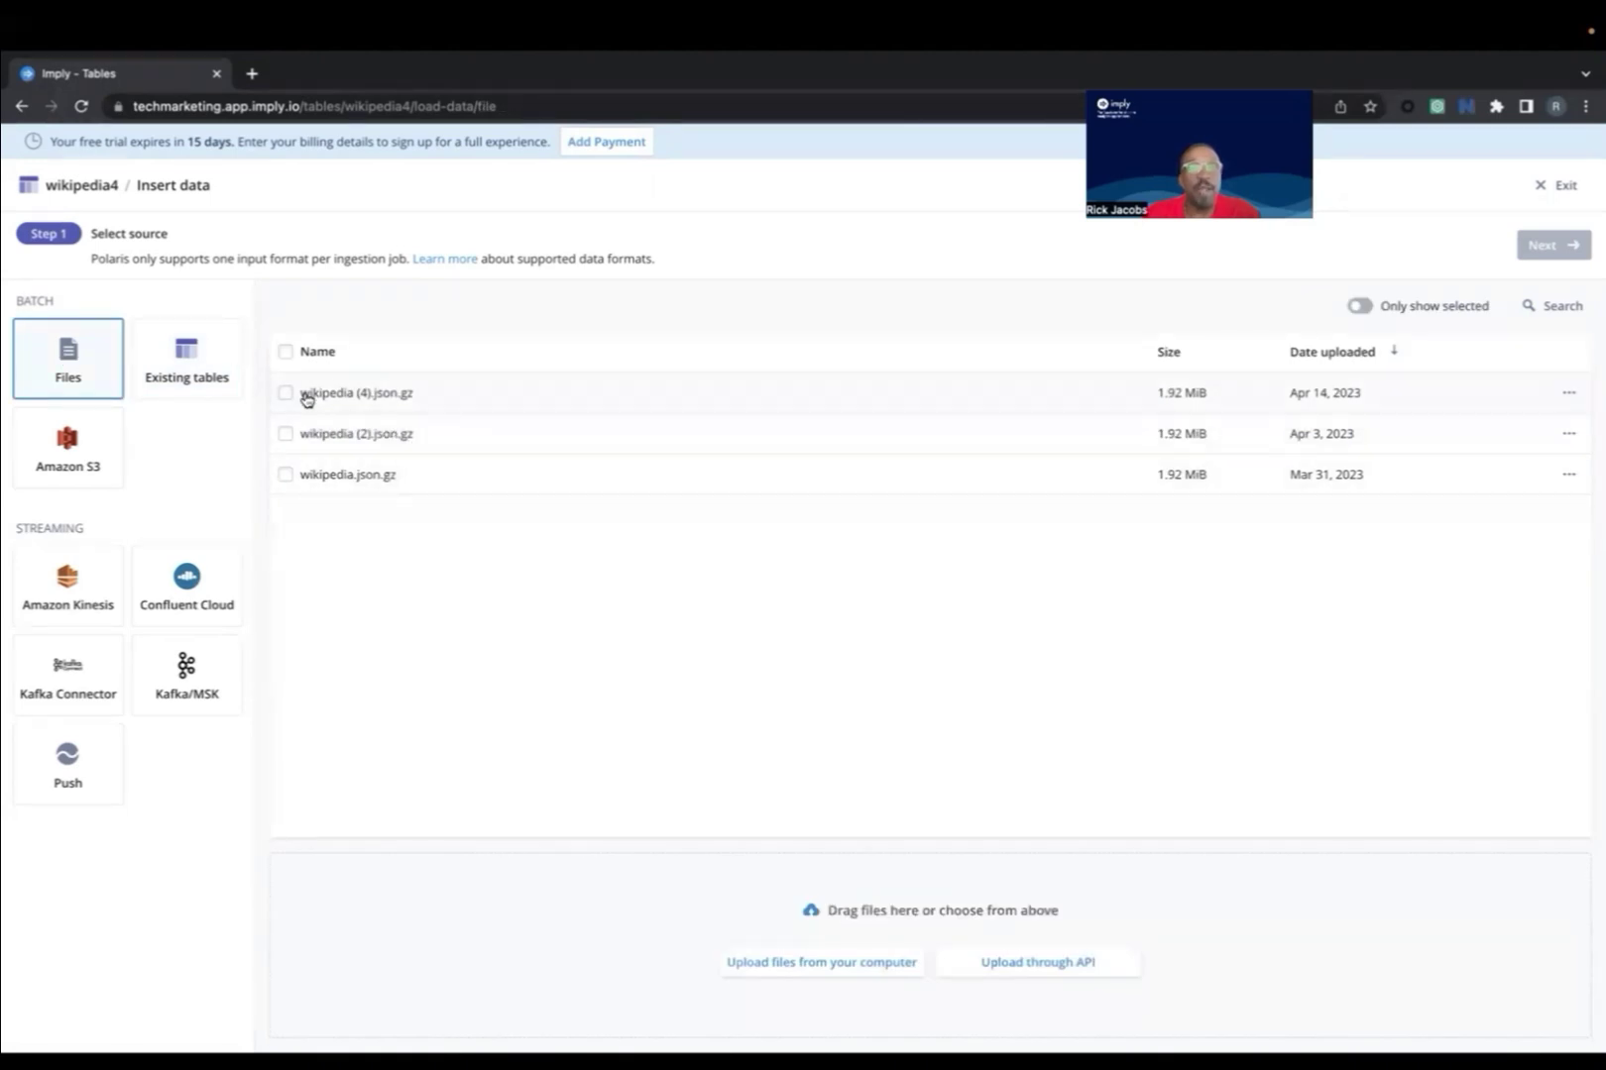
pyautogui.click(285, 394)
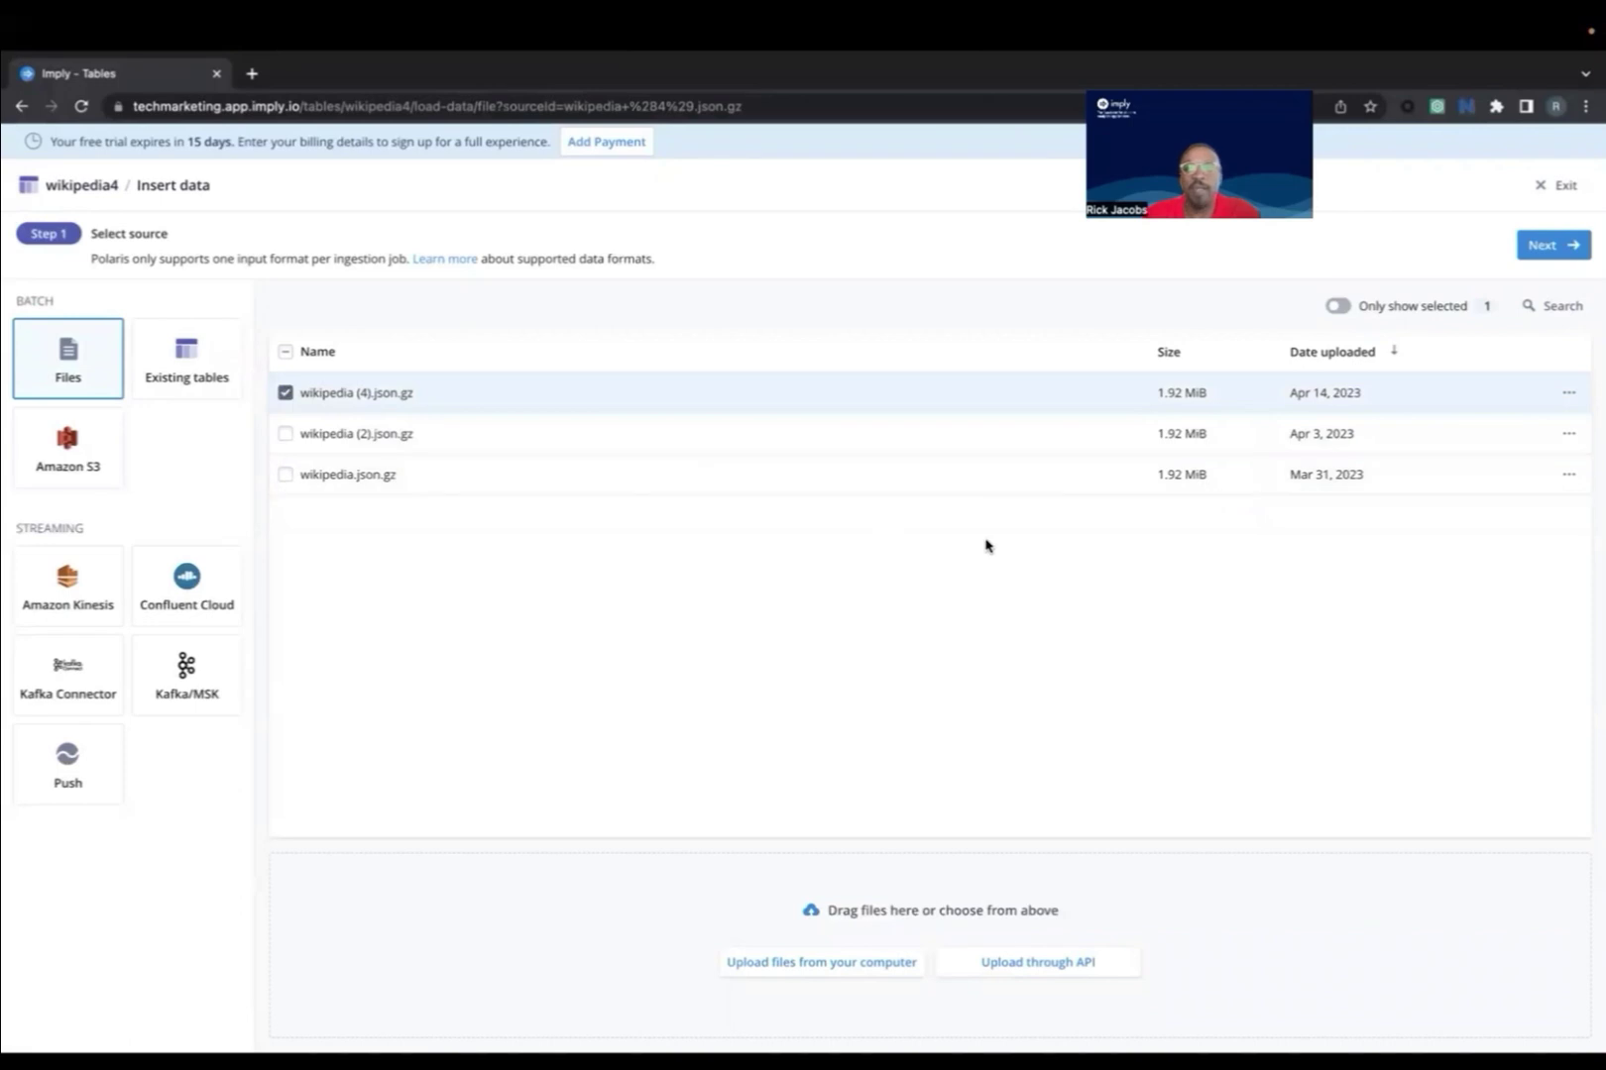
pyautogui.click(1538, 249)
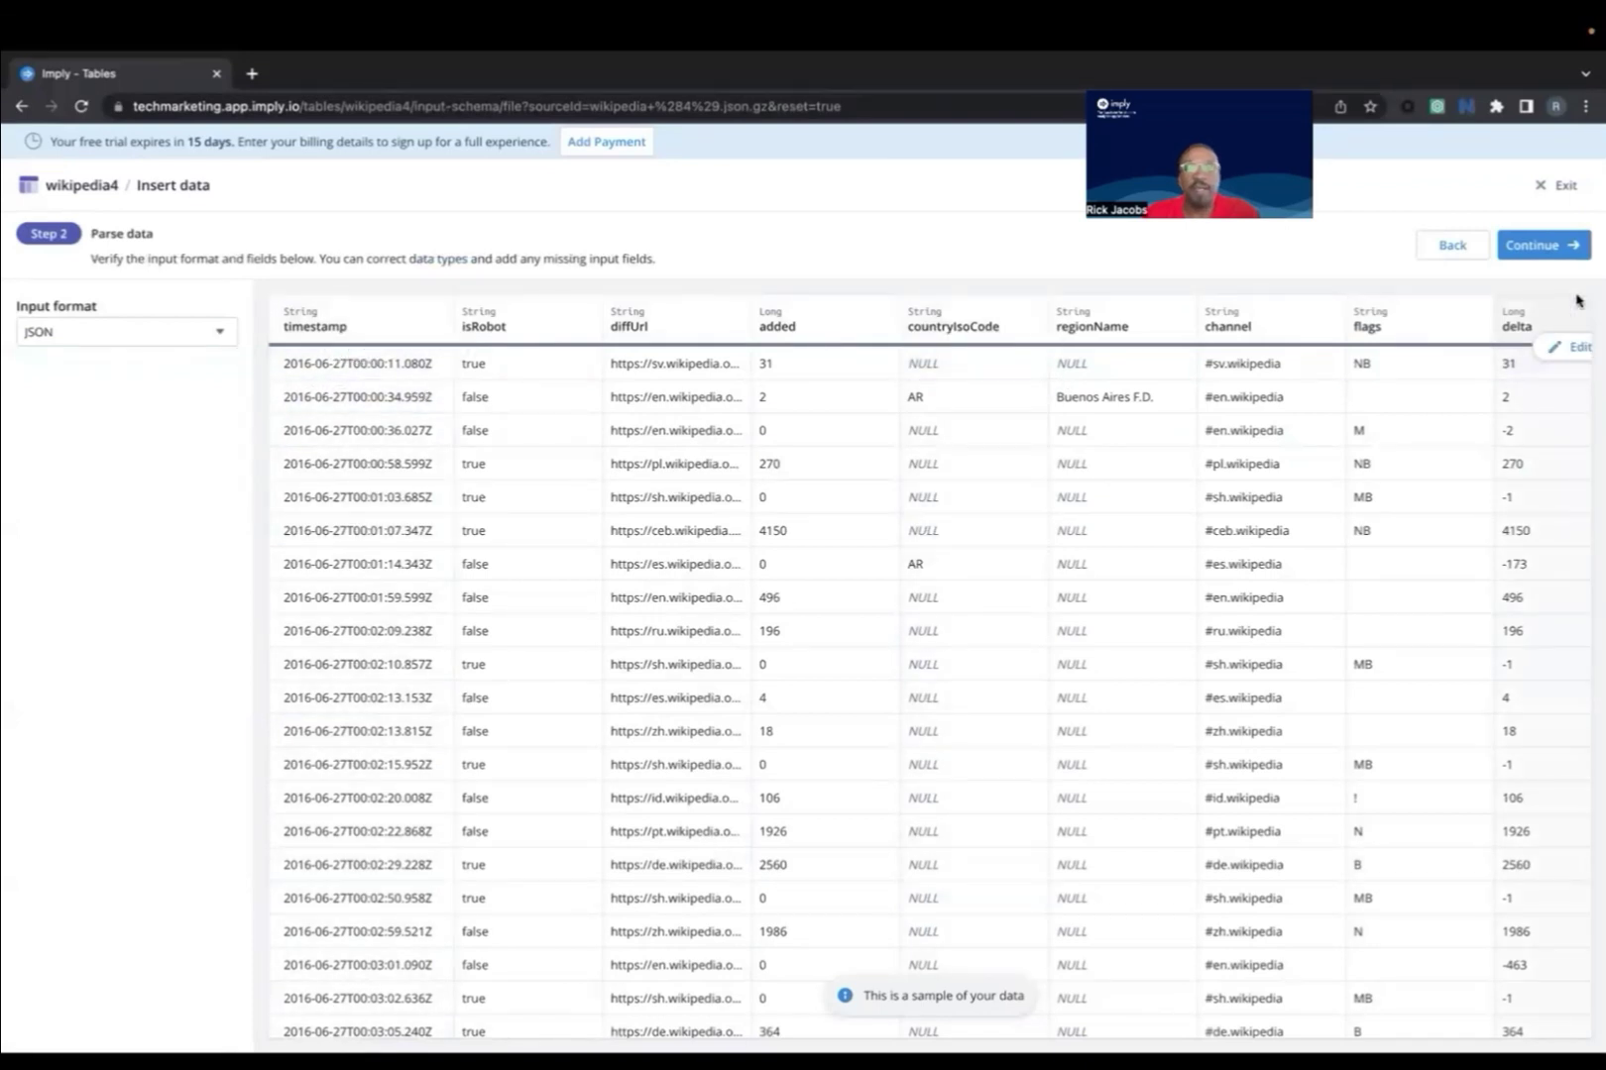
pyautogui.click(1535, 247)
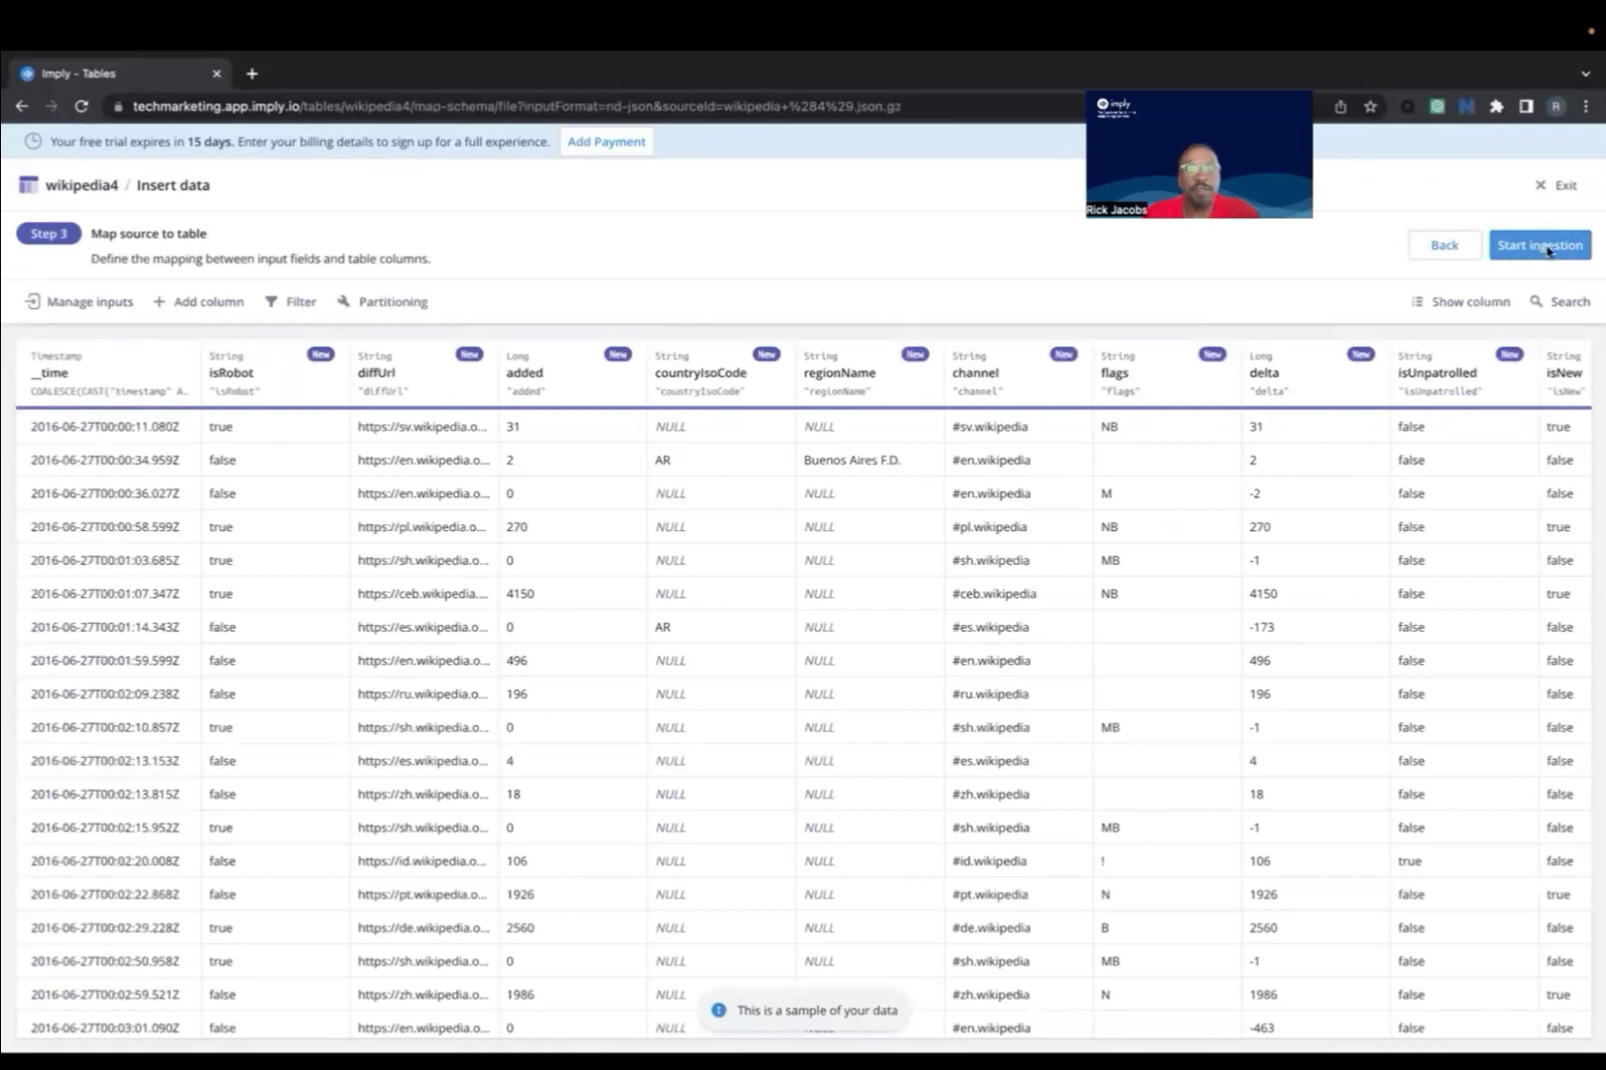
pyautogui.click(1545, 248)
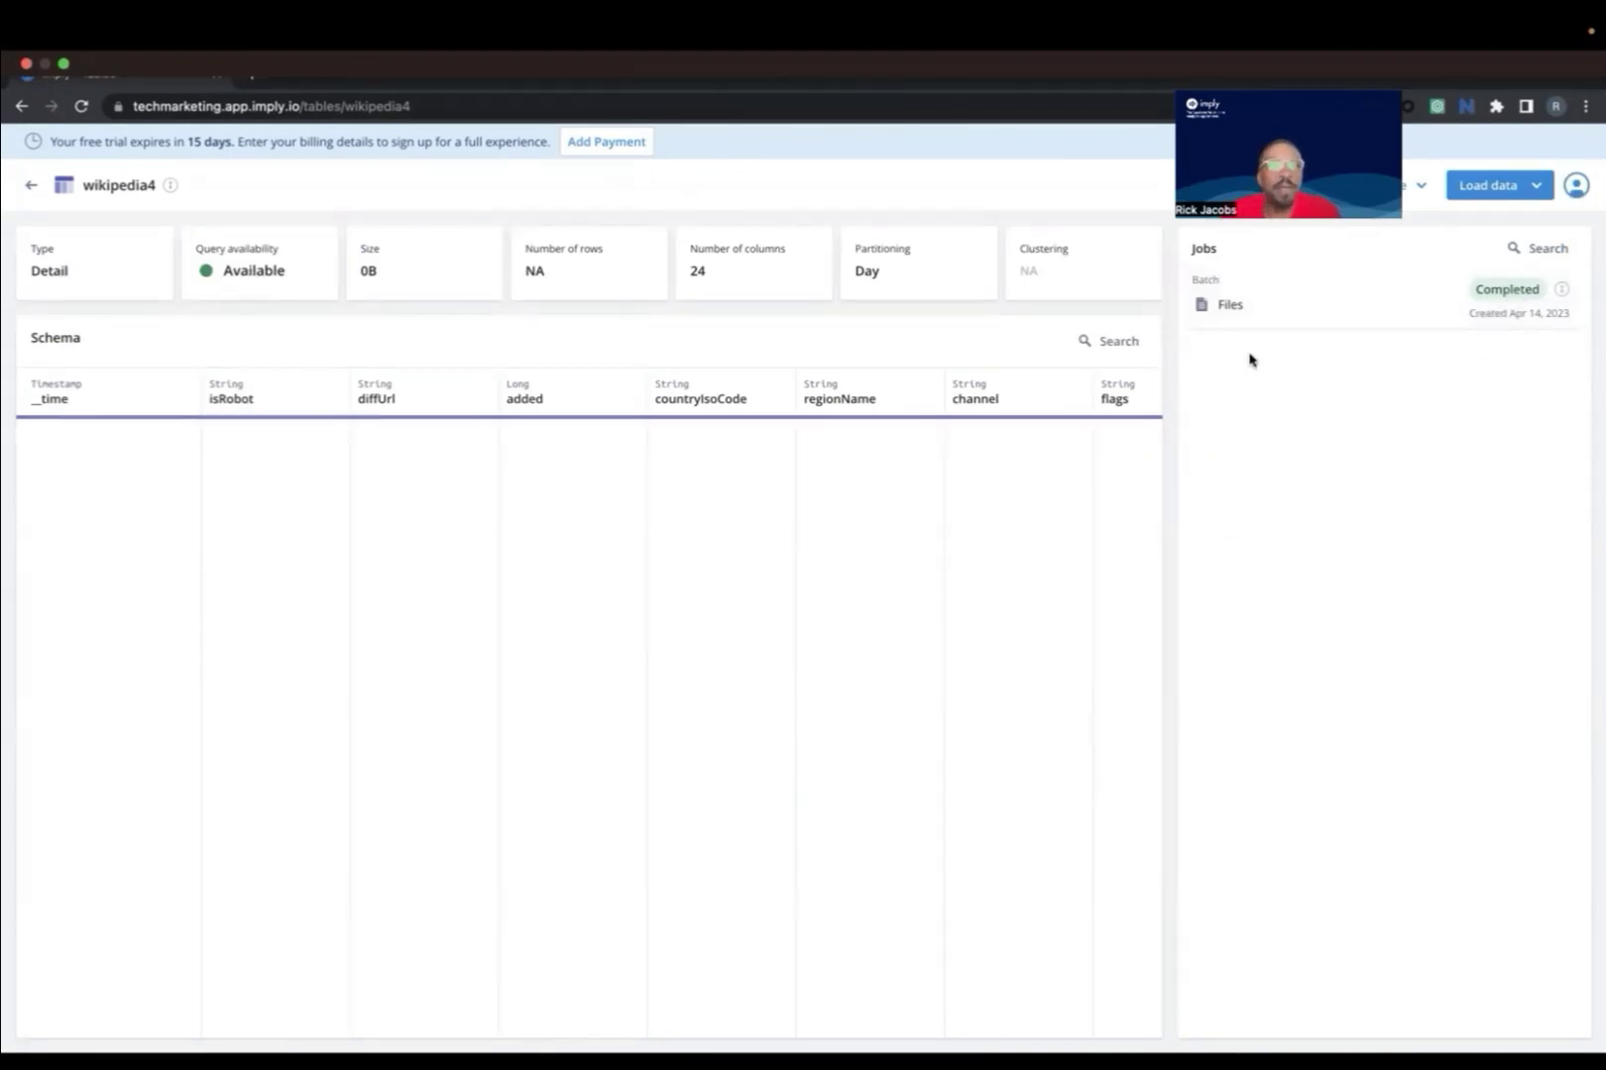
# Check the job details for 24,433 successful rows, then go back to the Tables list
pyautogui.click(1317, 313)
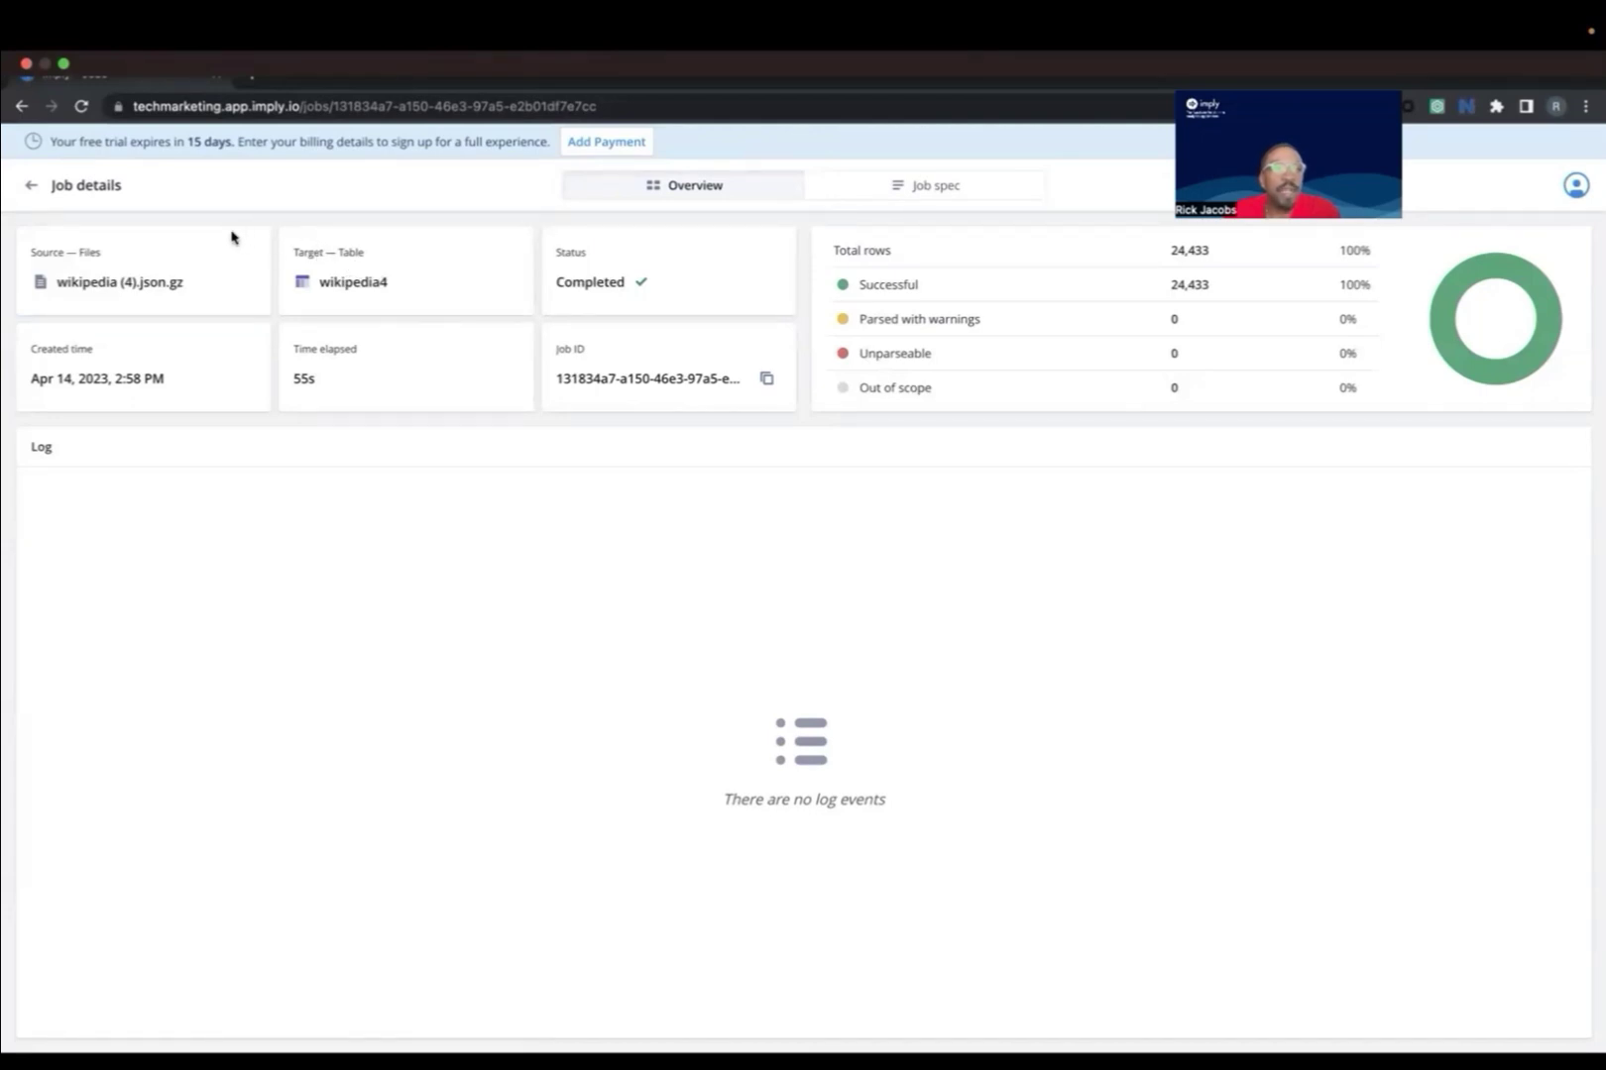
pyautogui.click(30, 185)
pyautogui.click(31, 186)
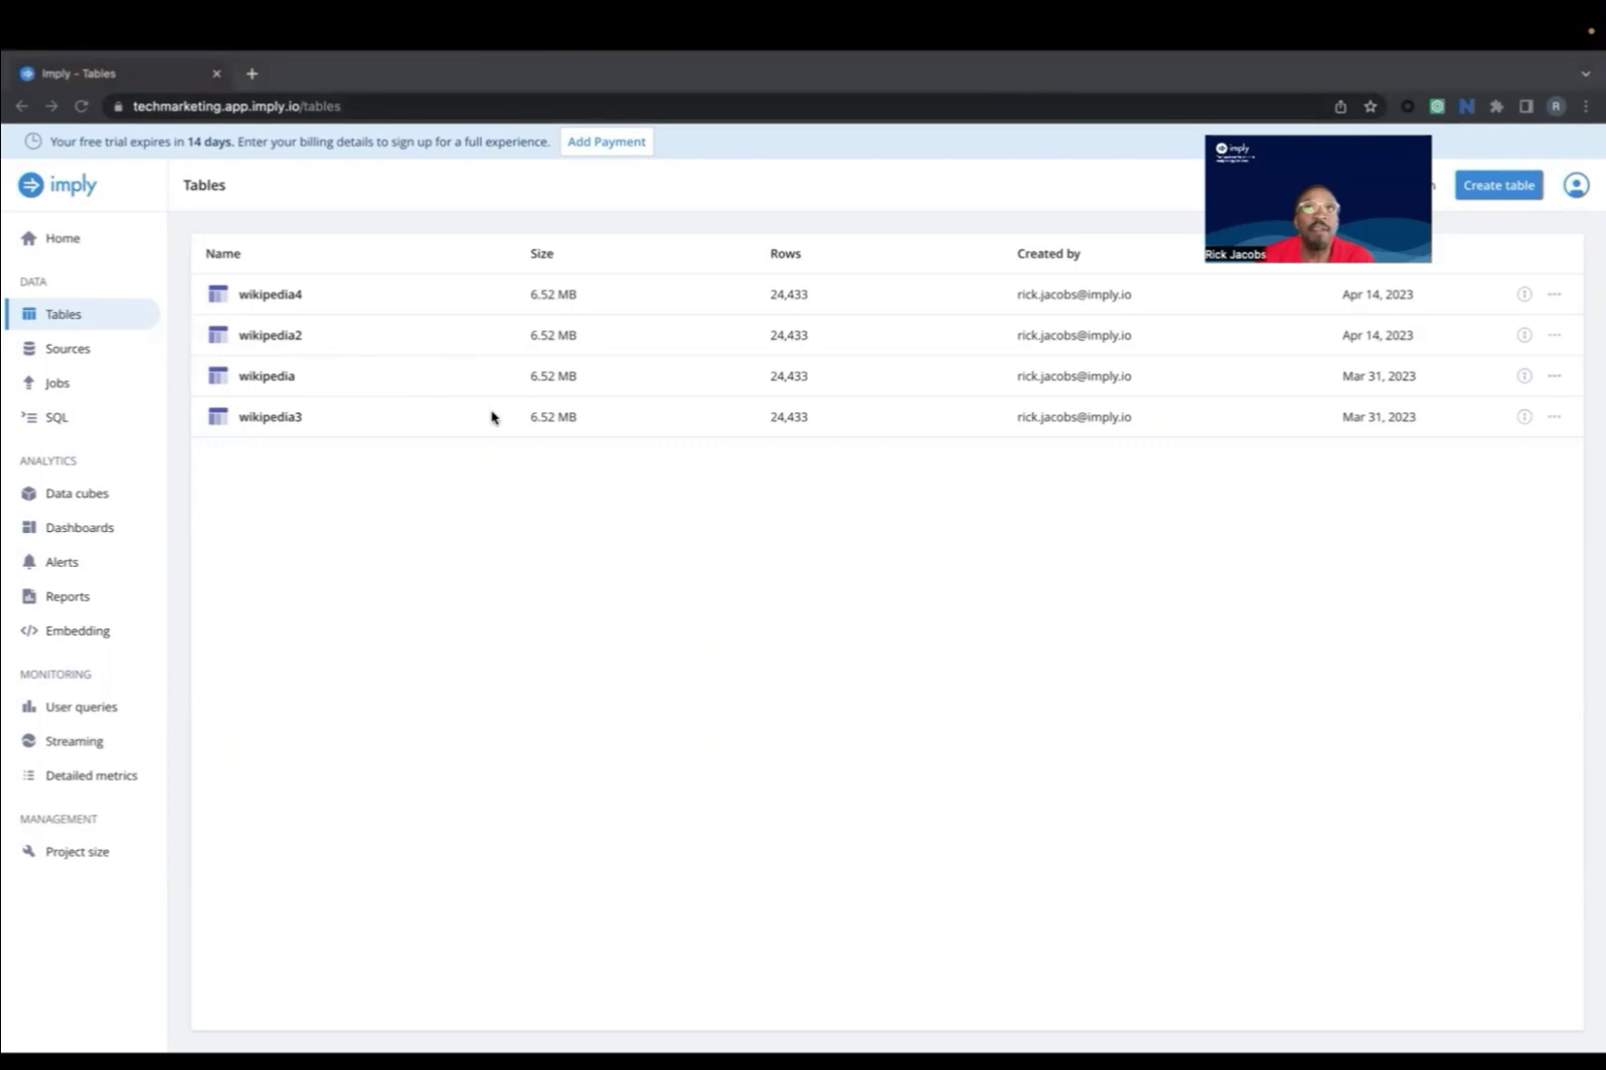
# Open the Tab 2 hourly edit-count query and run it, returning 22 ascending results
pyautogui.click(55, 420)
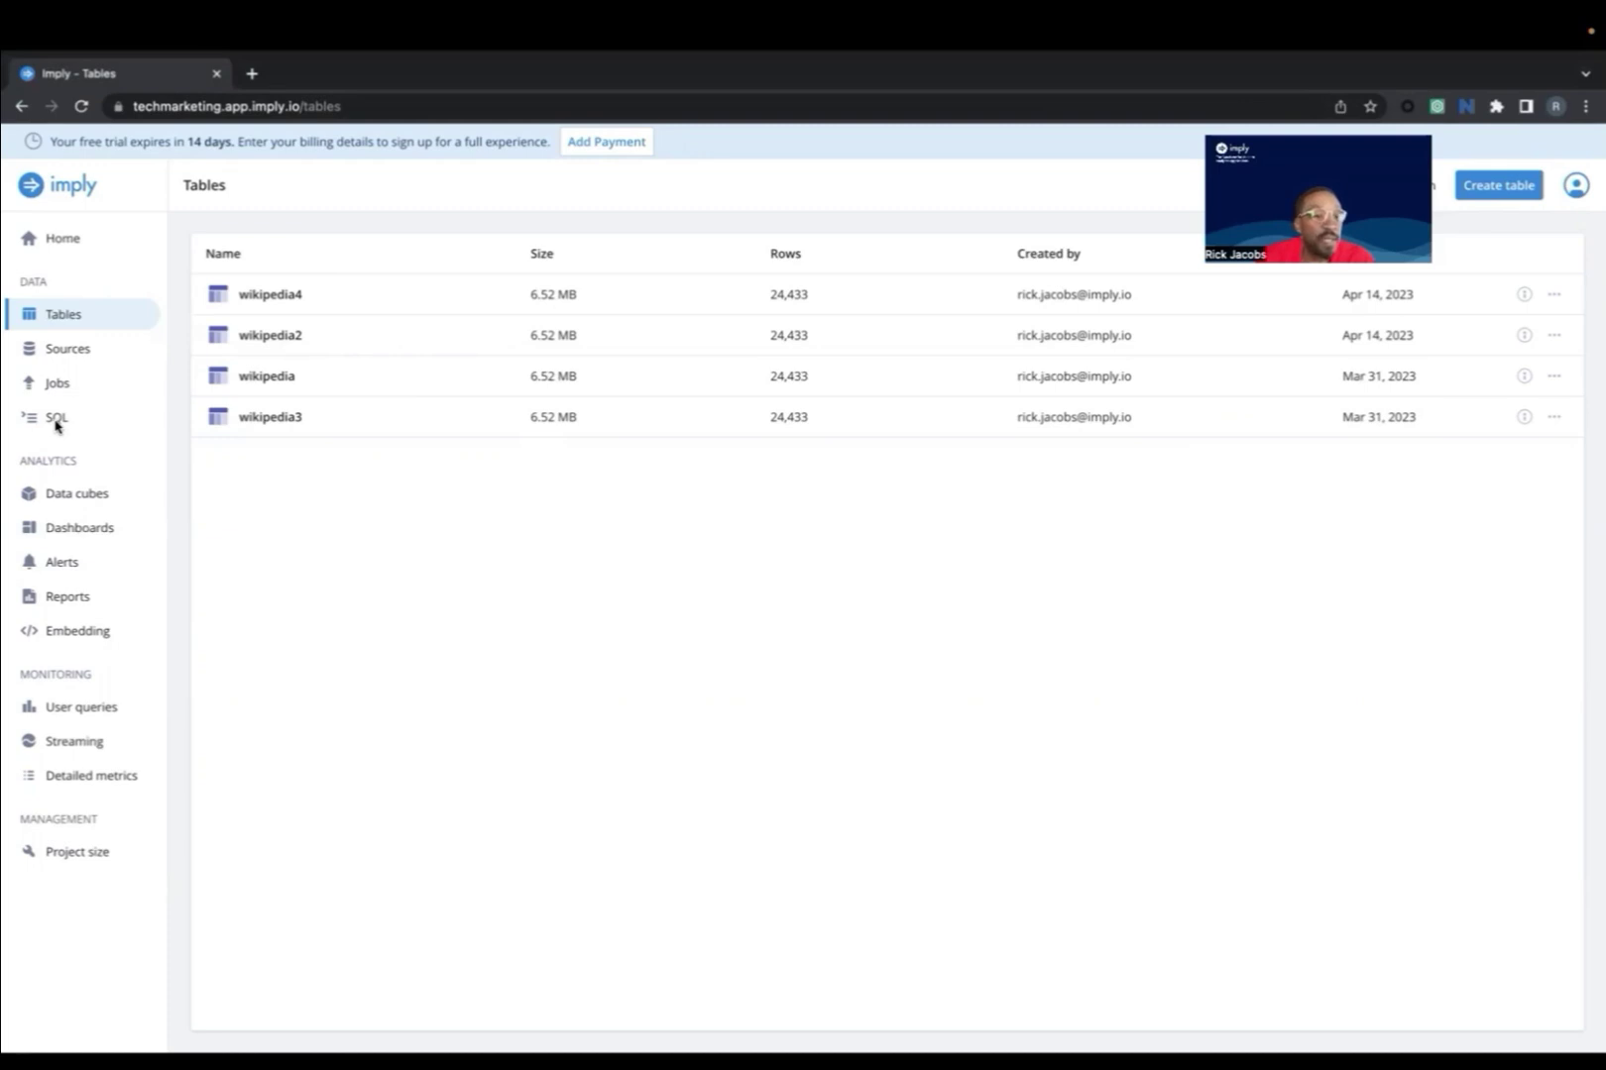
pyautogui.click(56, 420)
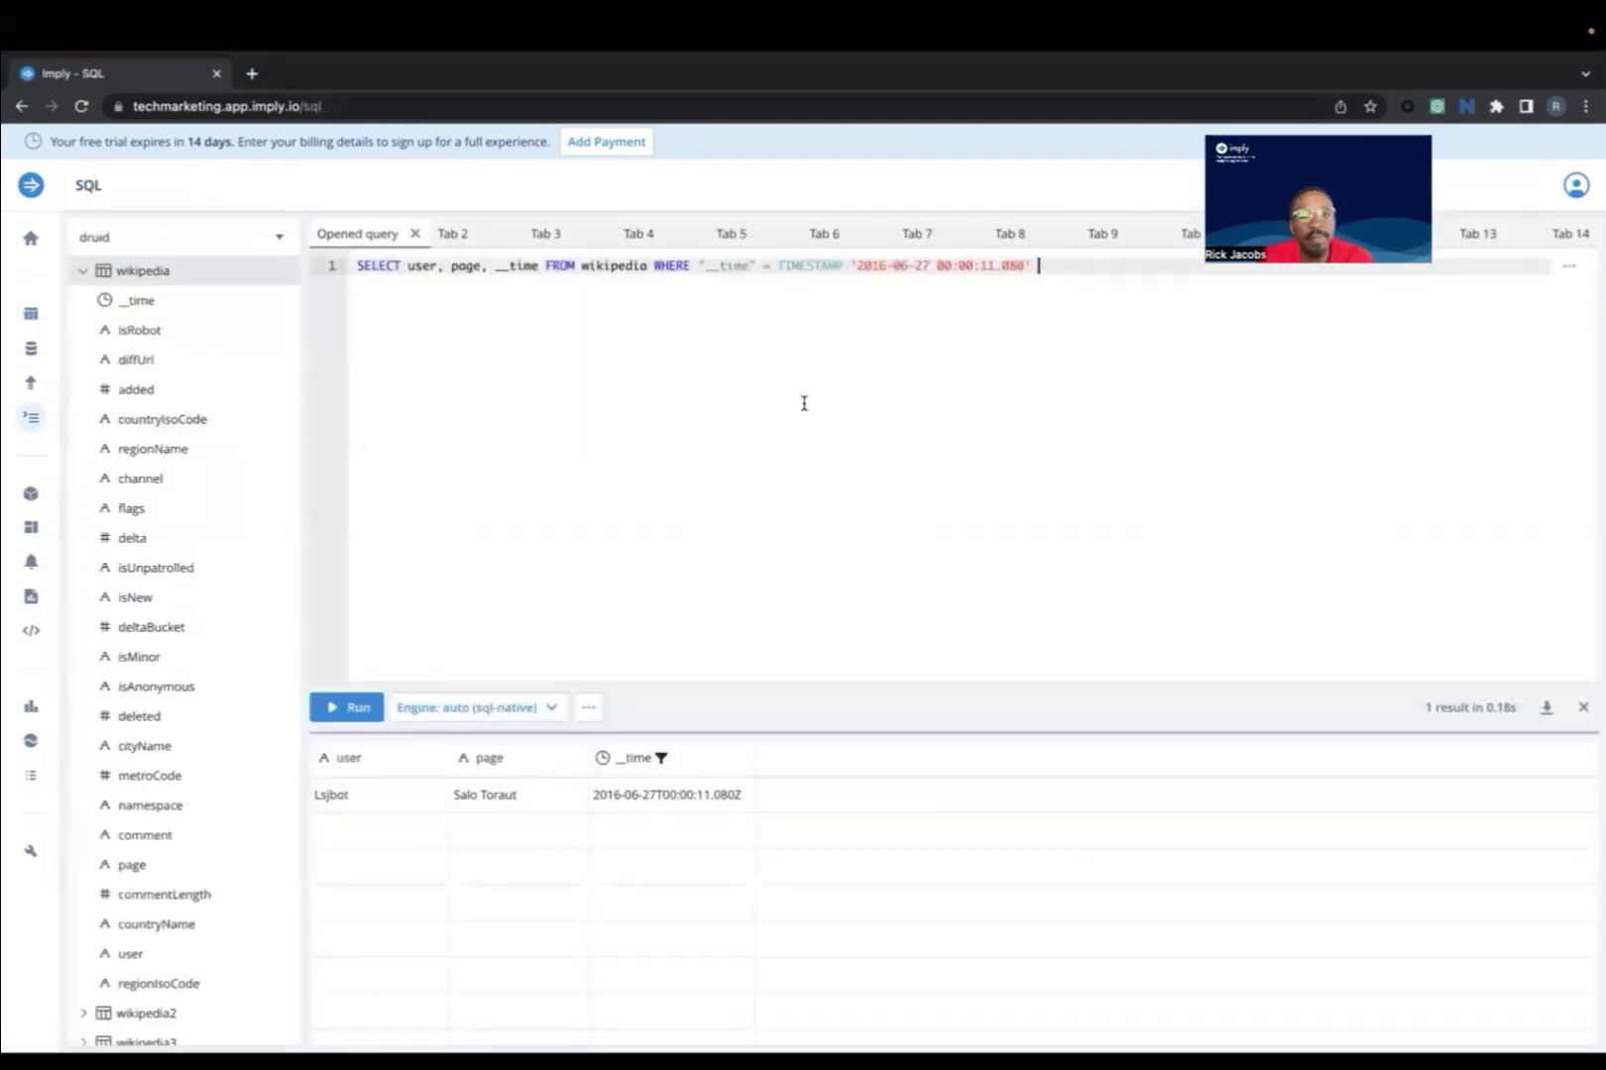
pyautogui.click(463, 243)
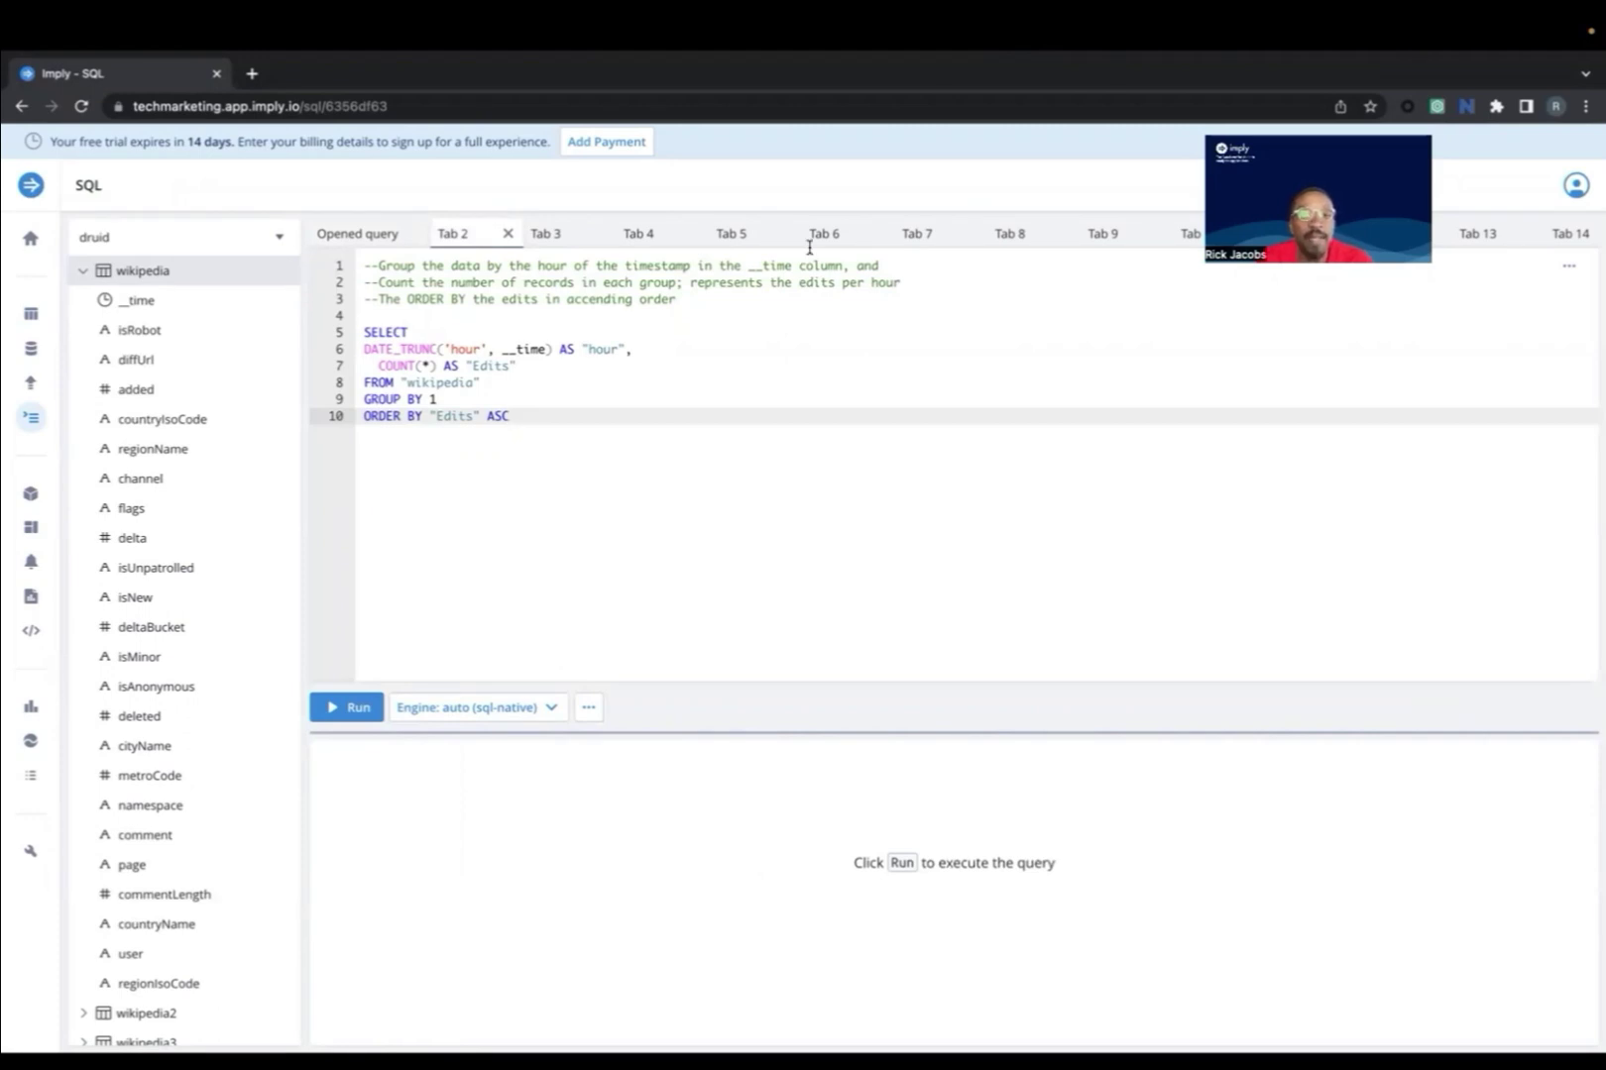
pyautogui.doubleClick(774, 265)
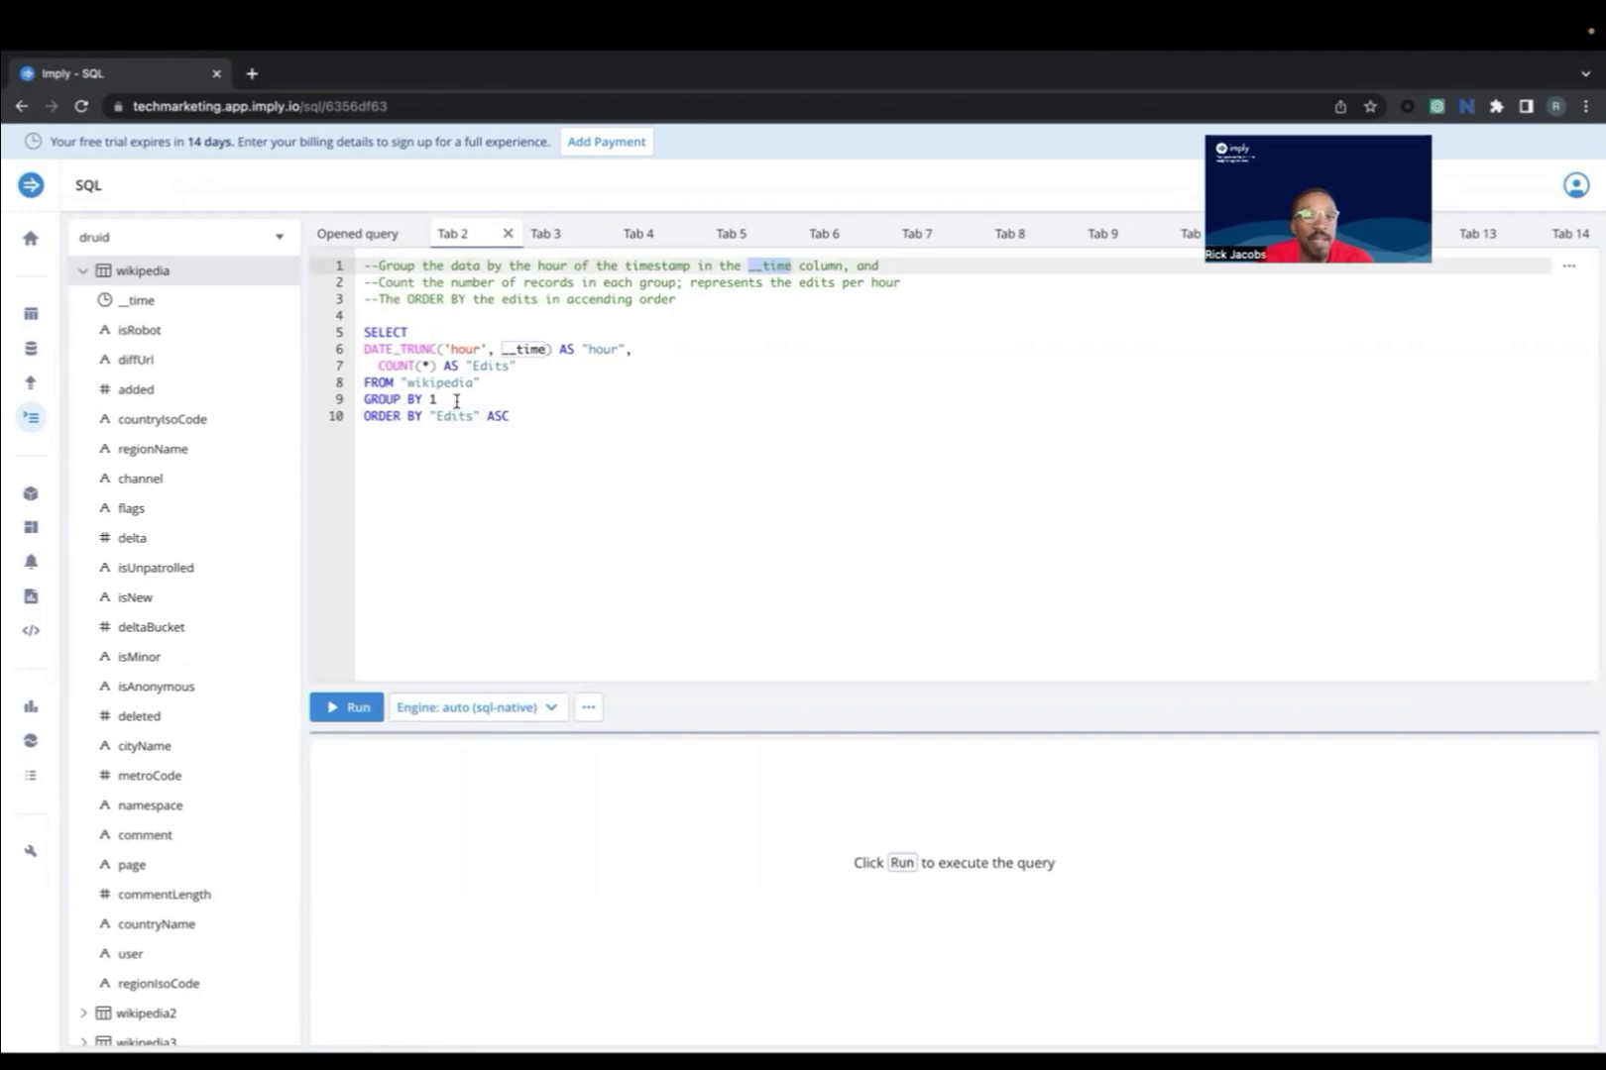
pyautogui.click(367, 706)
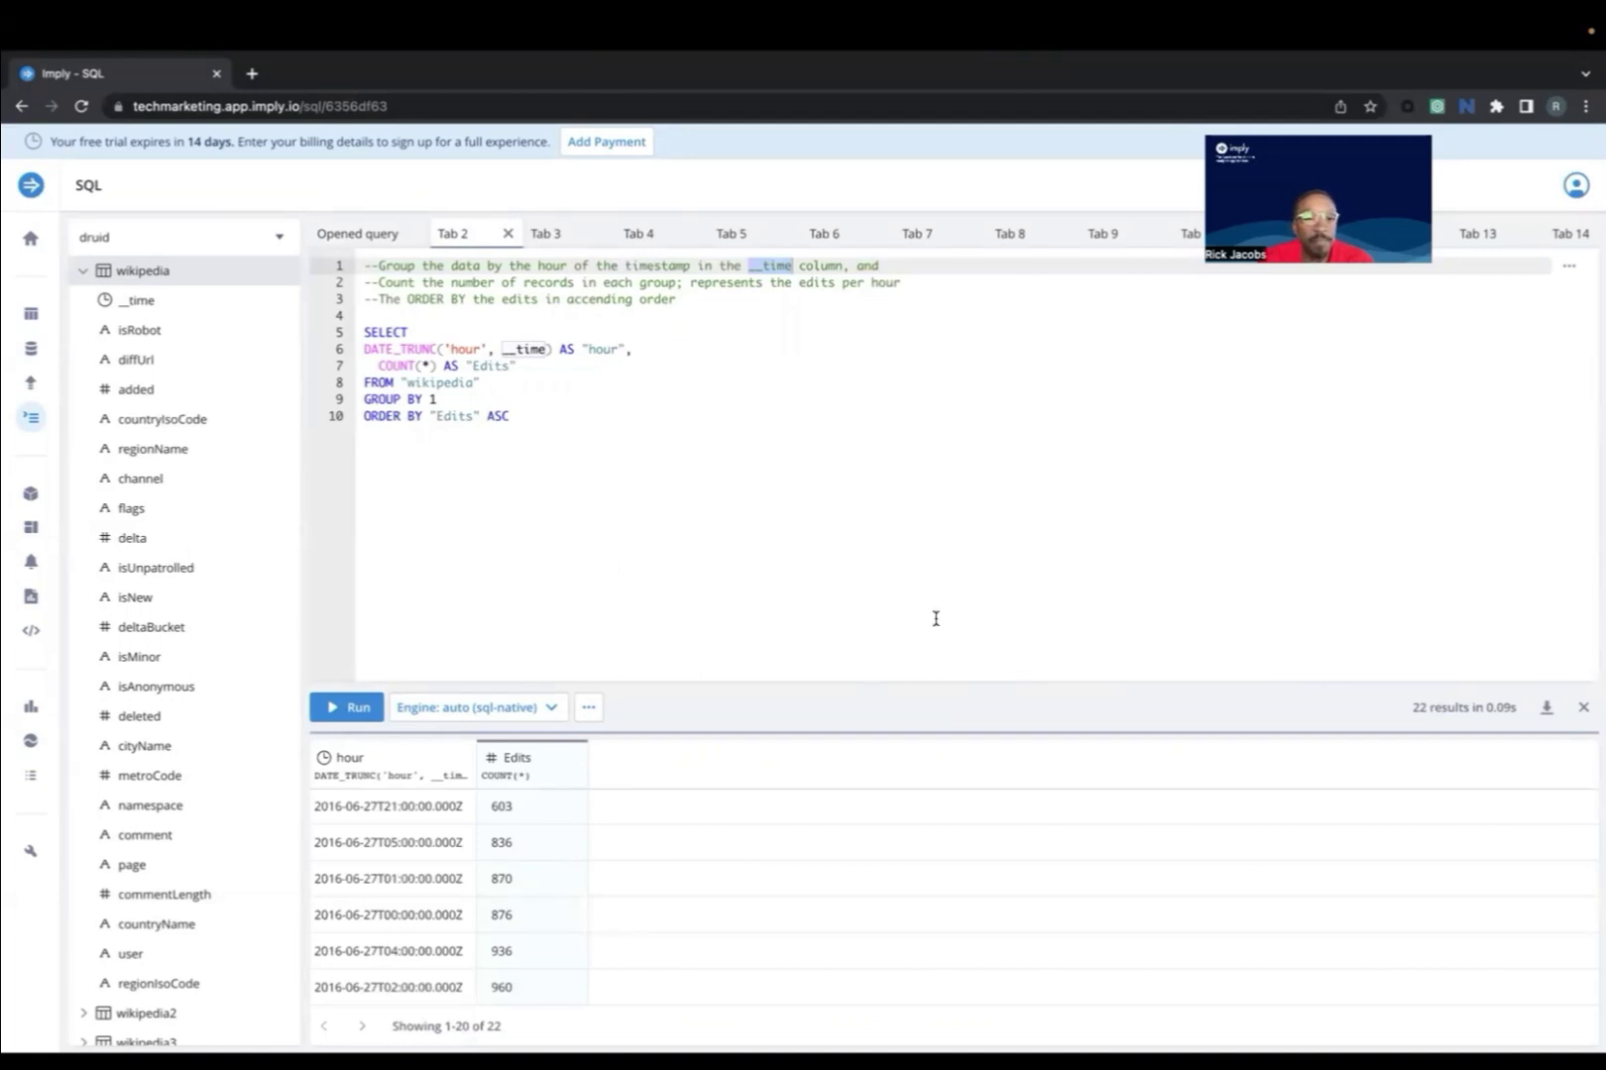
# Rerun the Tab 3 bot-edits query, returning the top 10 bots led by 3,963 edits
pyautogui.click(545, 235)
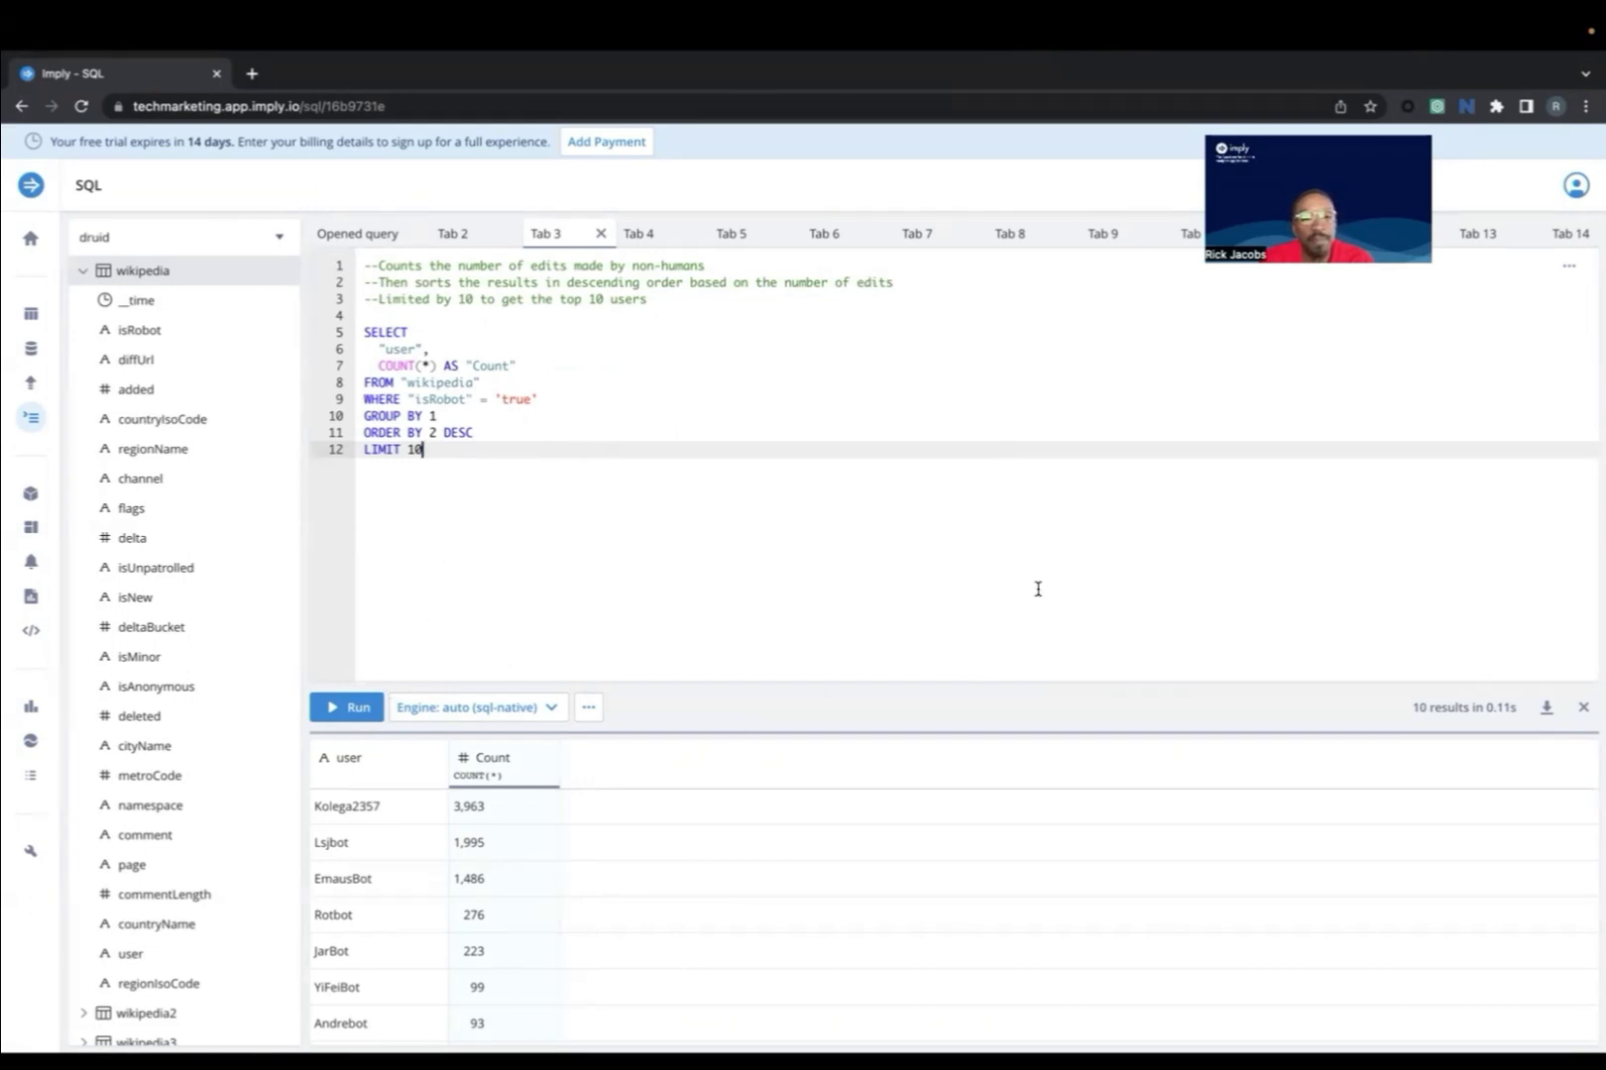
pyautogui.click(1583, 707)
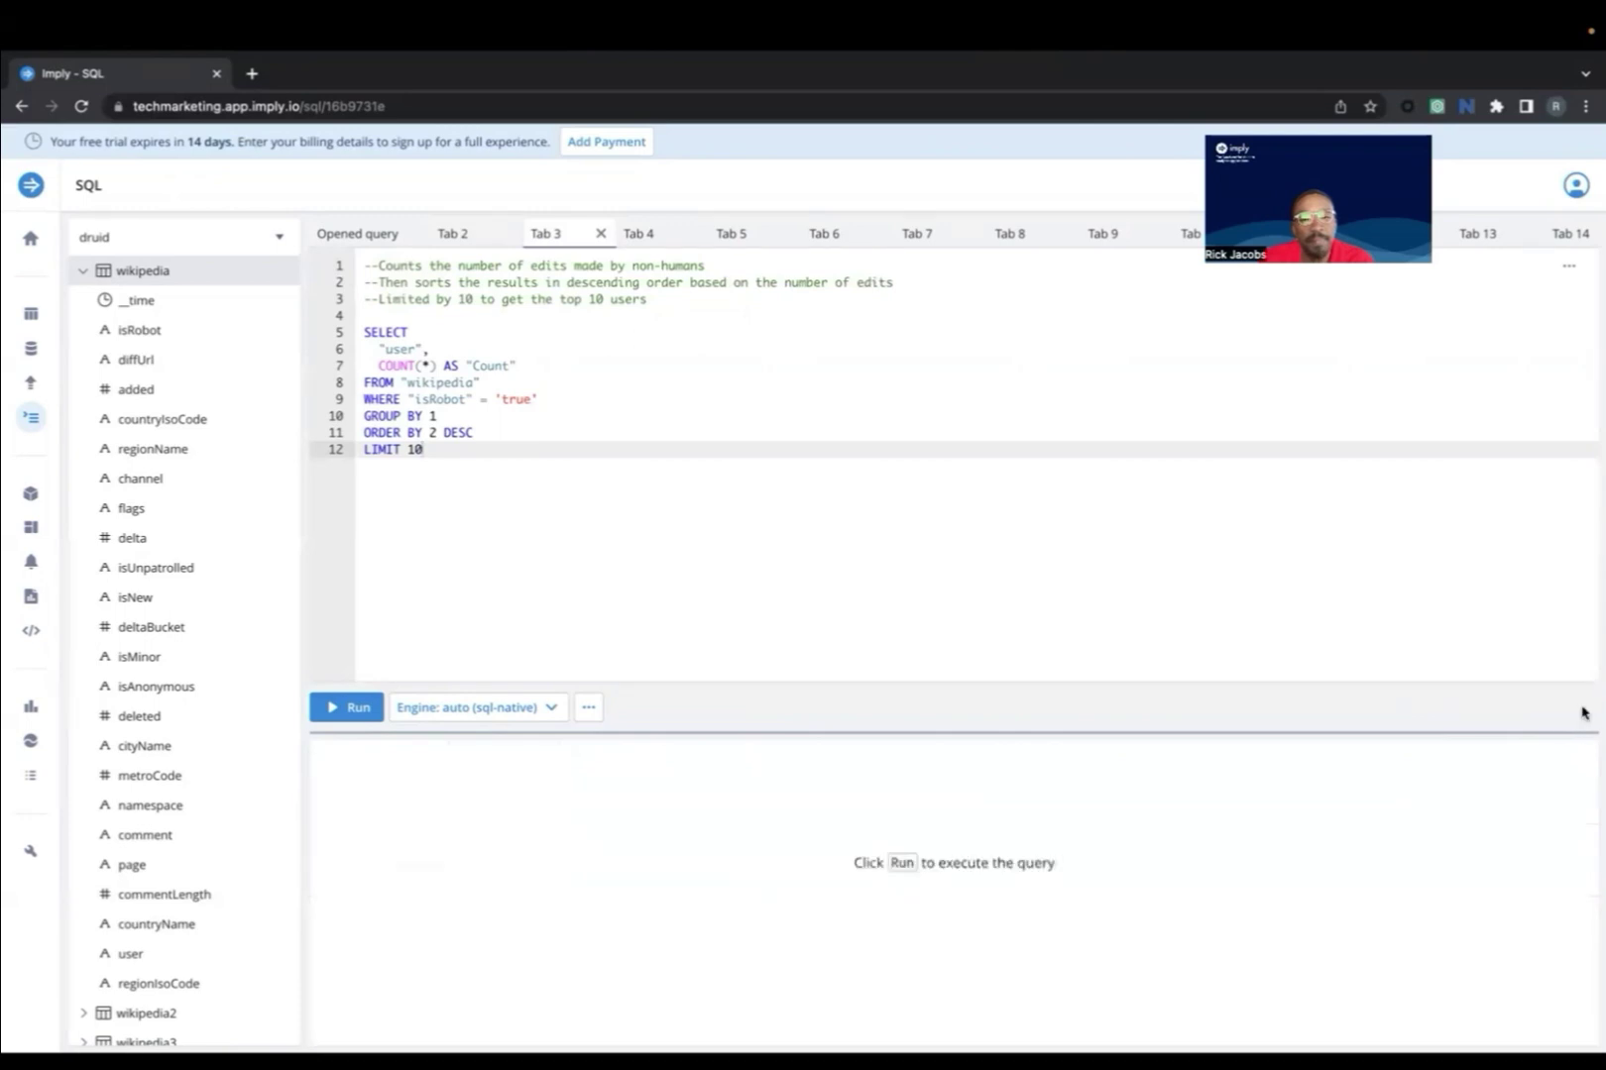
pyautogui.click(340, 708)
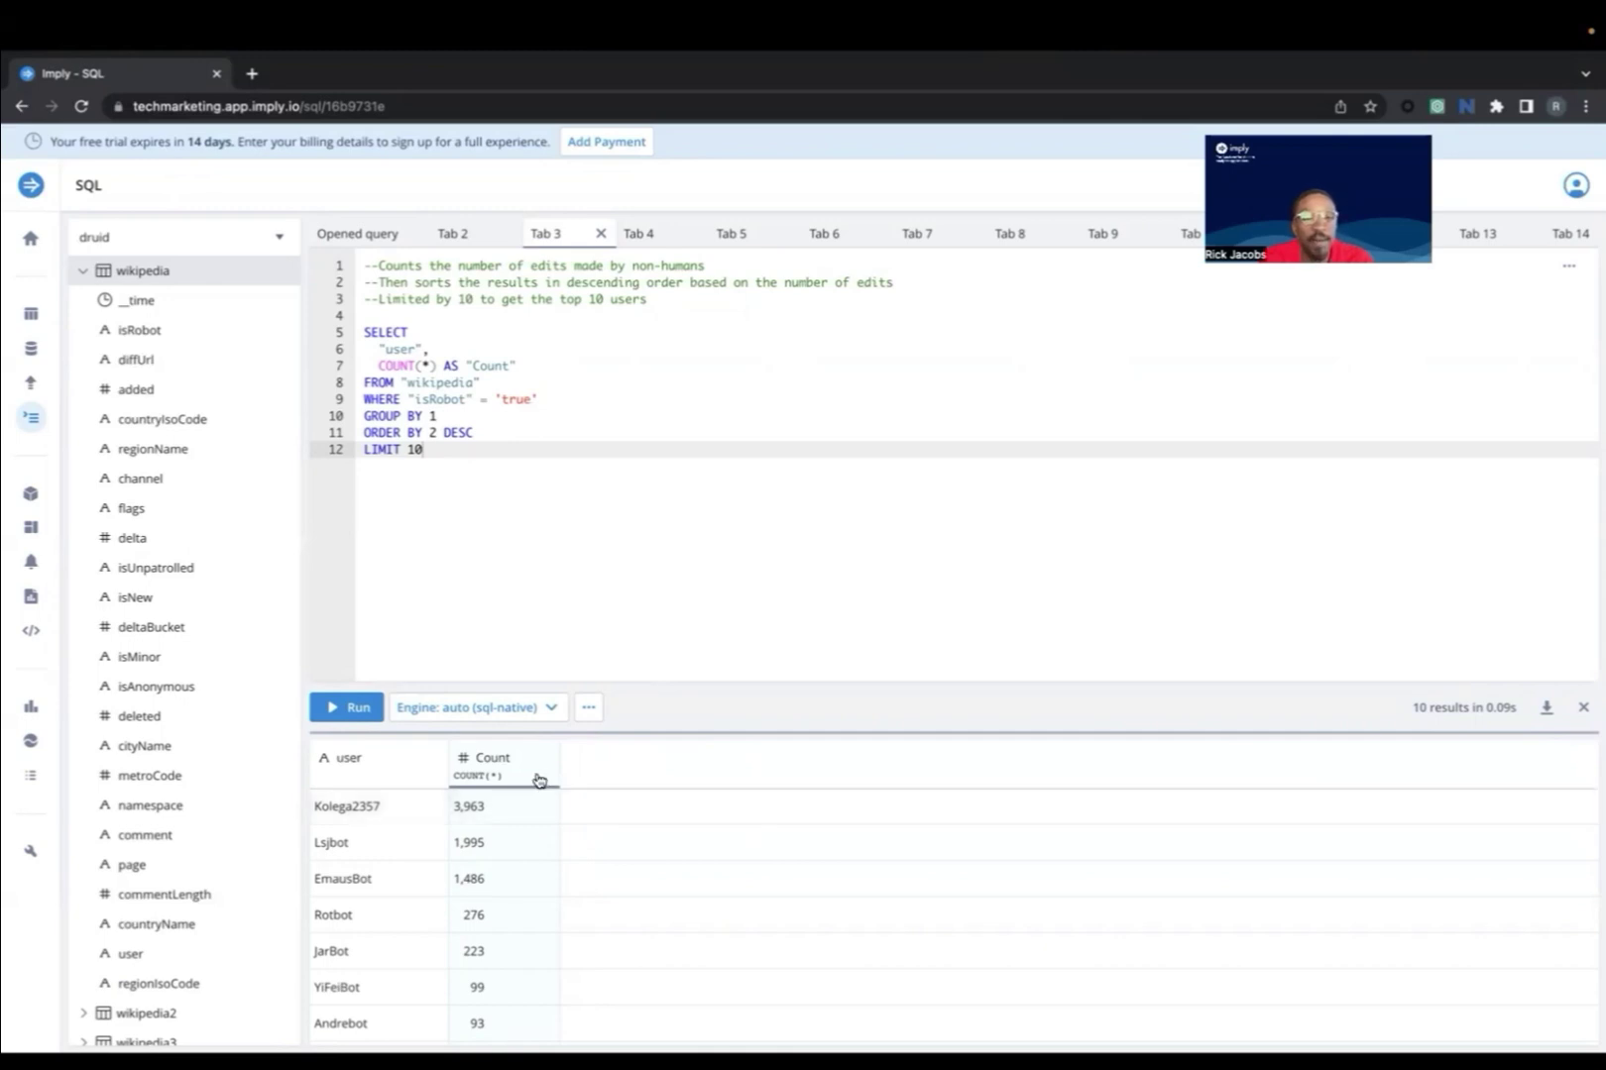
# Rerun the Tab 4 FLOOR query, returning 1,353 and 1,422 hourly edits
pyautogui.click(644, 234)
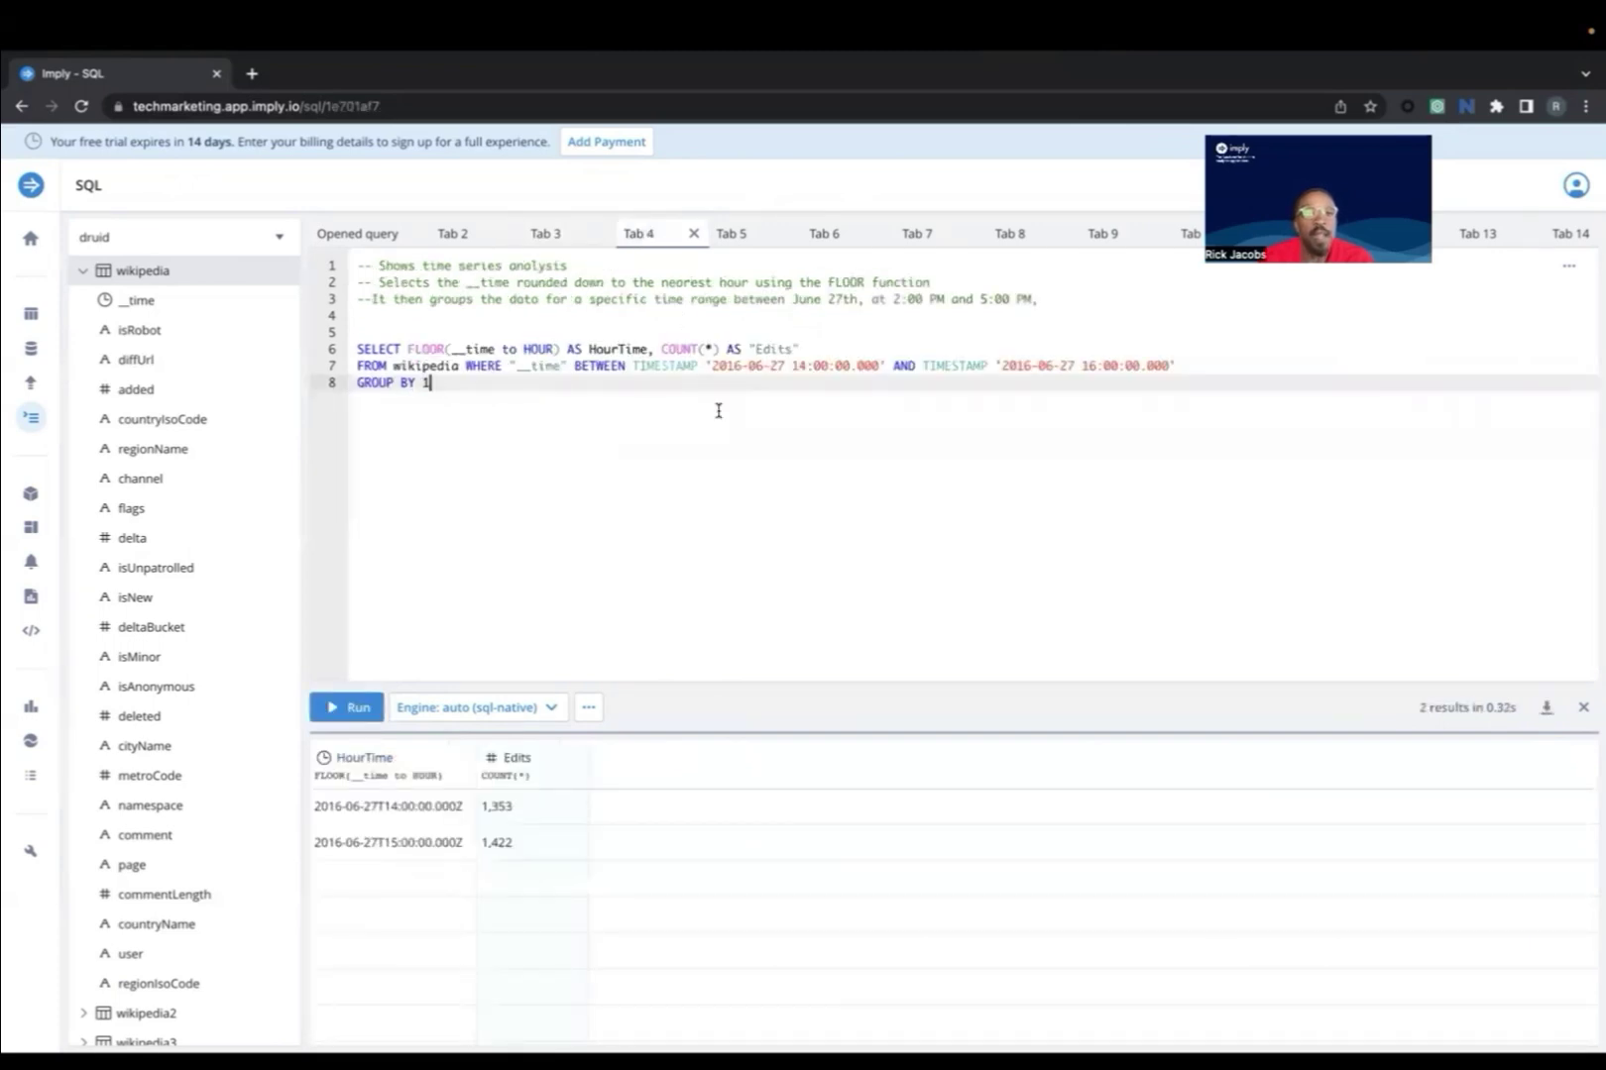
pyautogui.click(1586, 708)
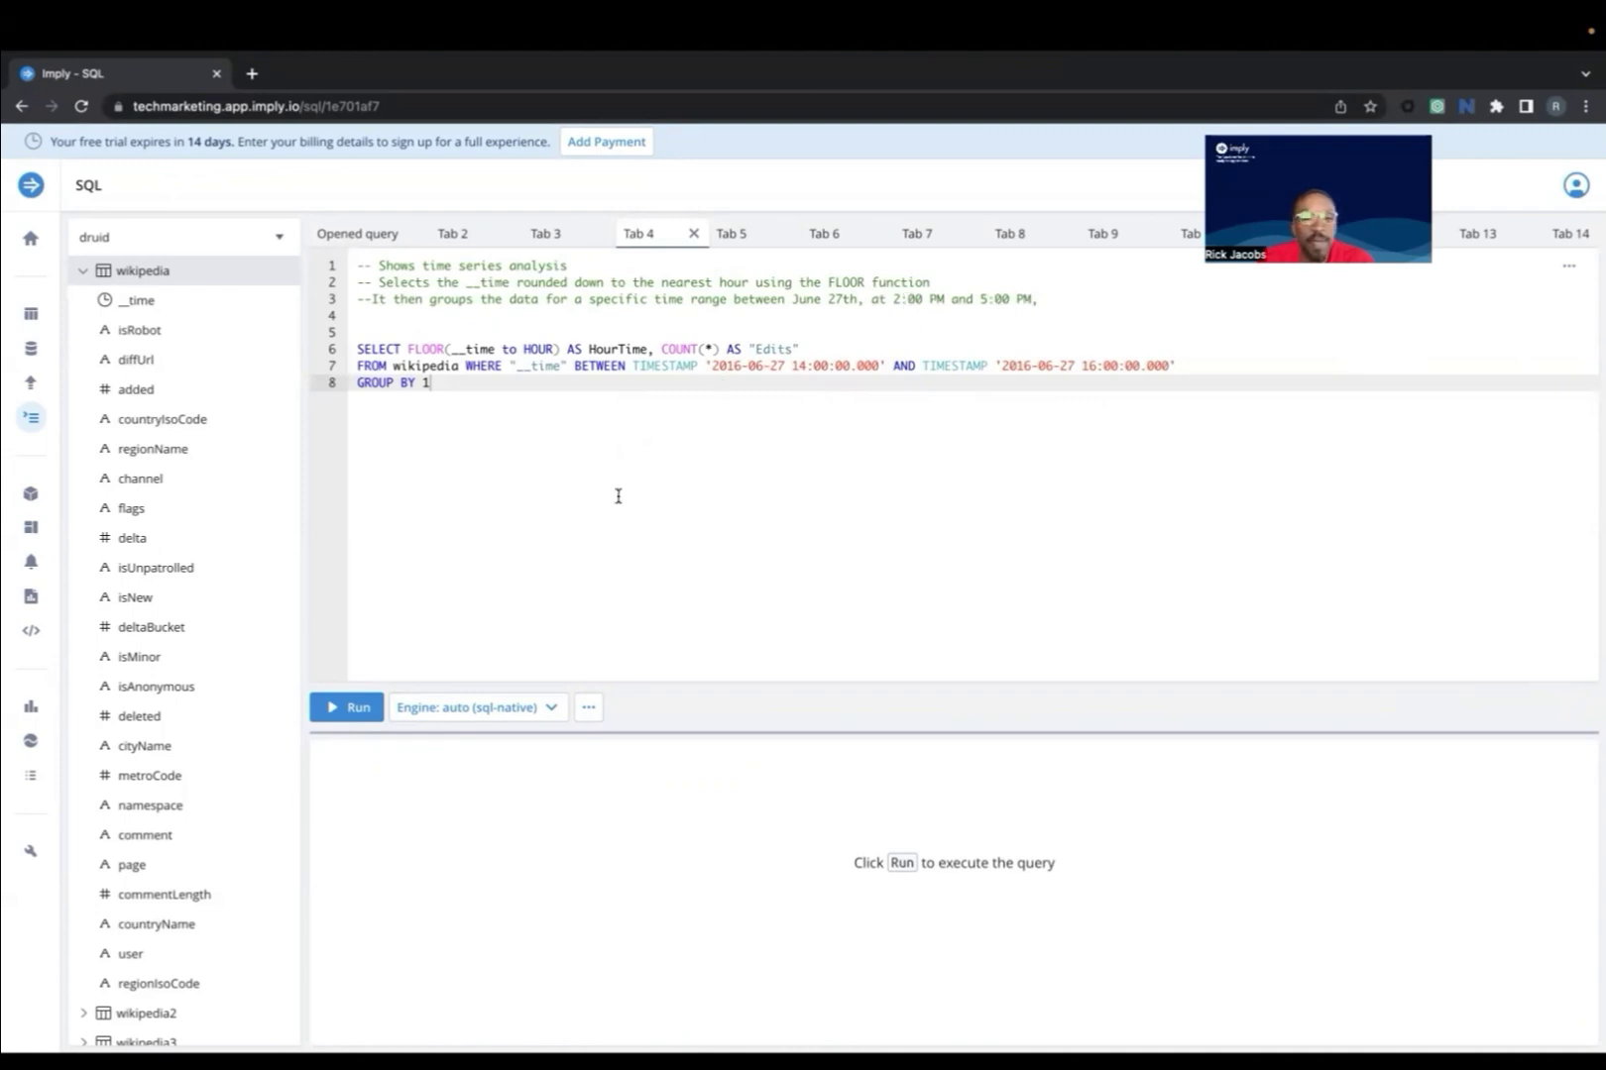
pyautogui.click(359, 707)
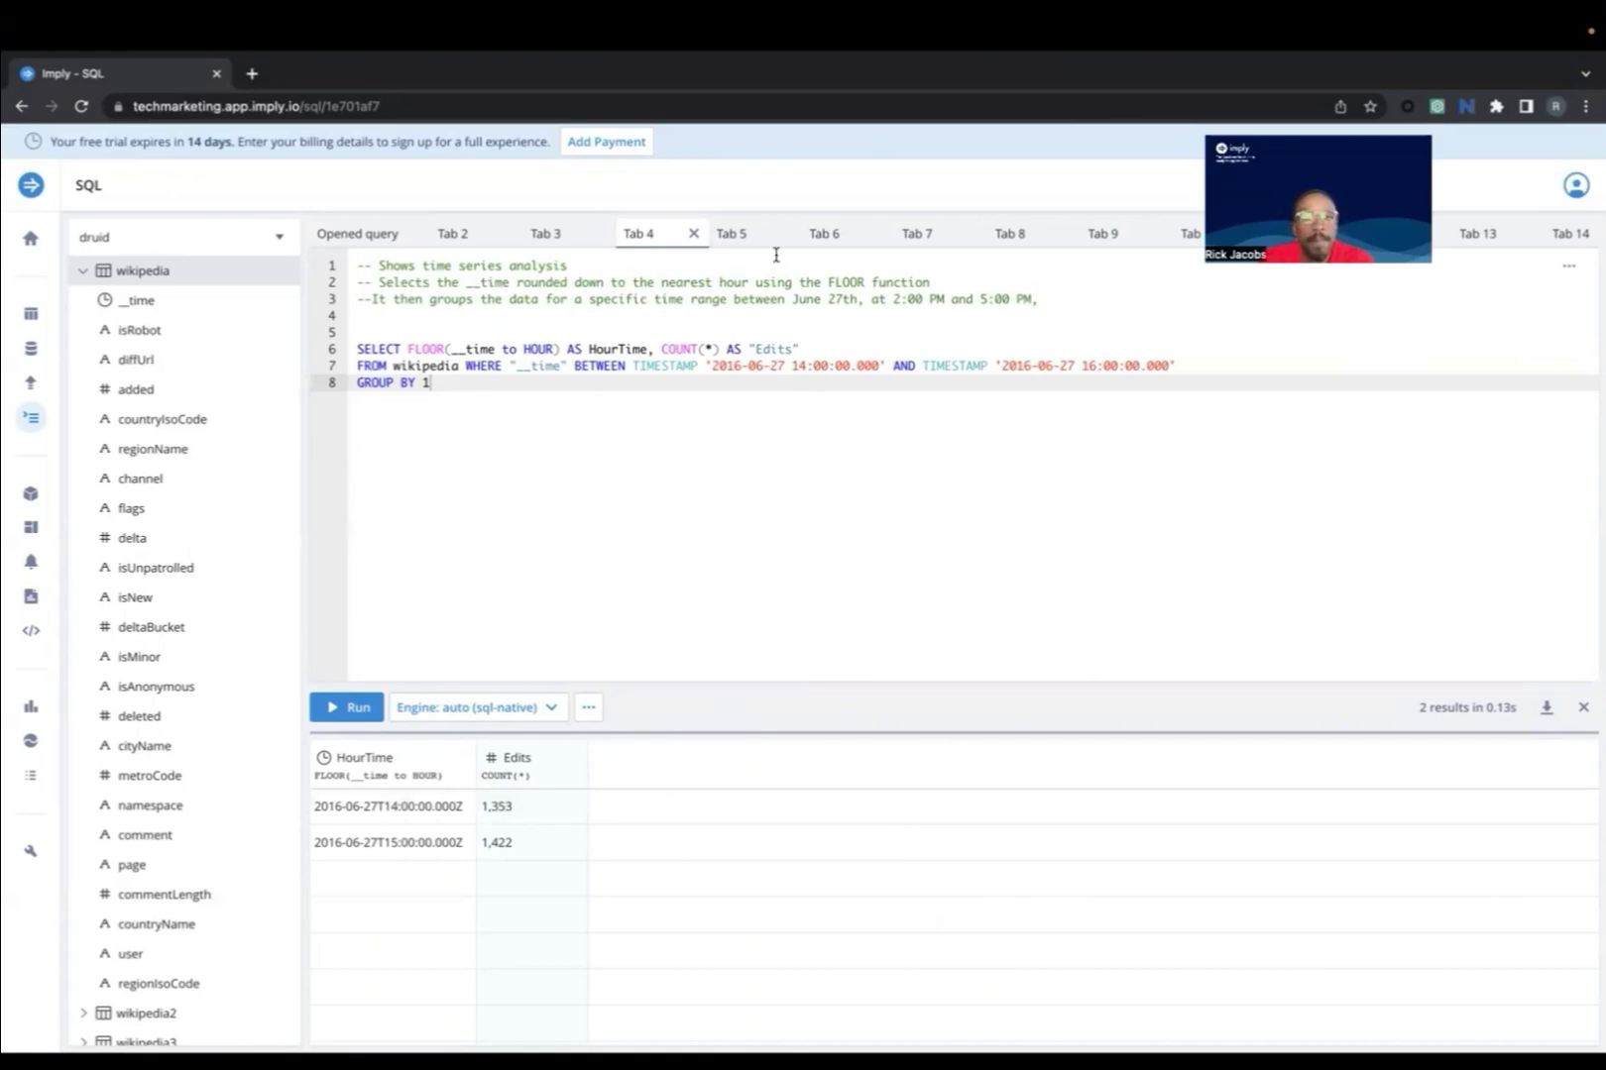
# Run the Tab 5 human-editors query for 2 PM to 4 PM on June 27
pyautogui.click(734, 234)
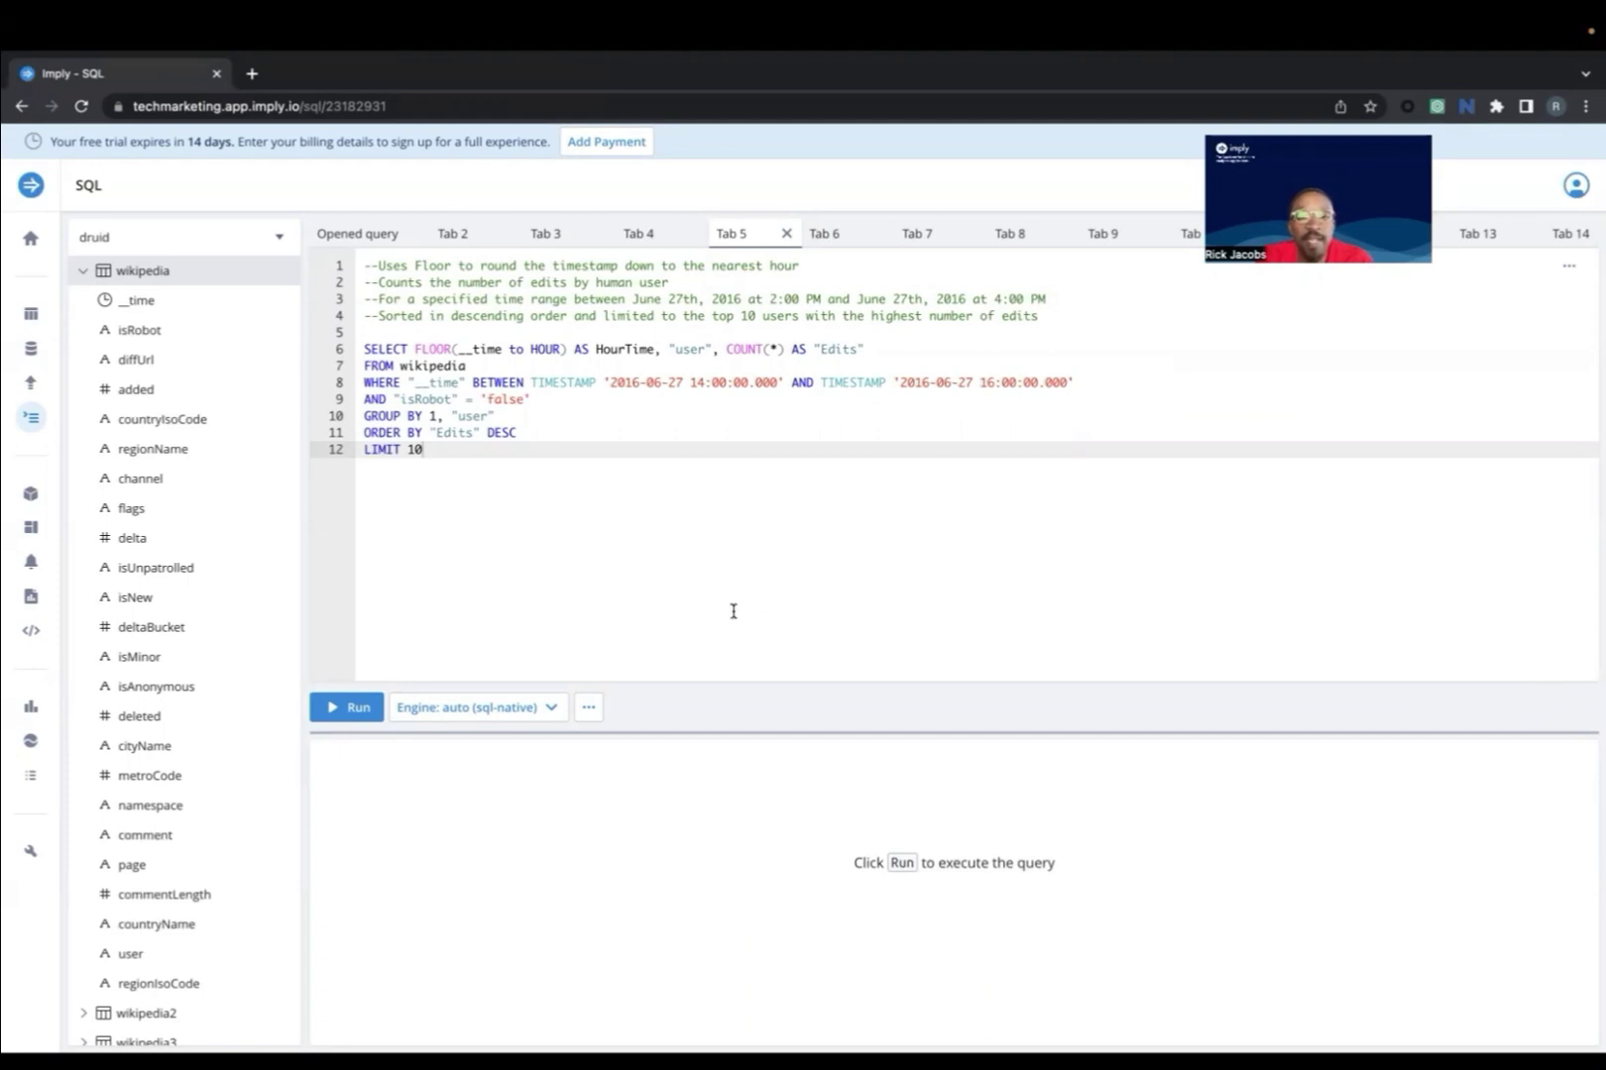
pyautogui.click(369, 703)
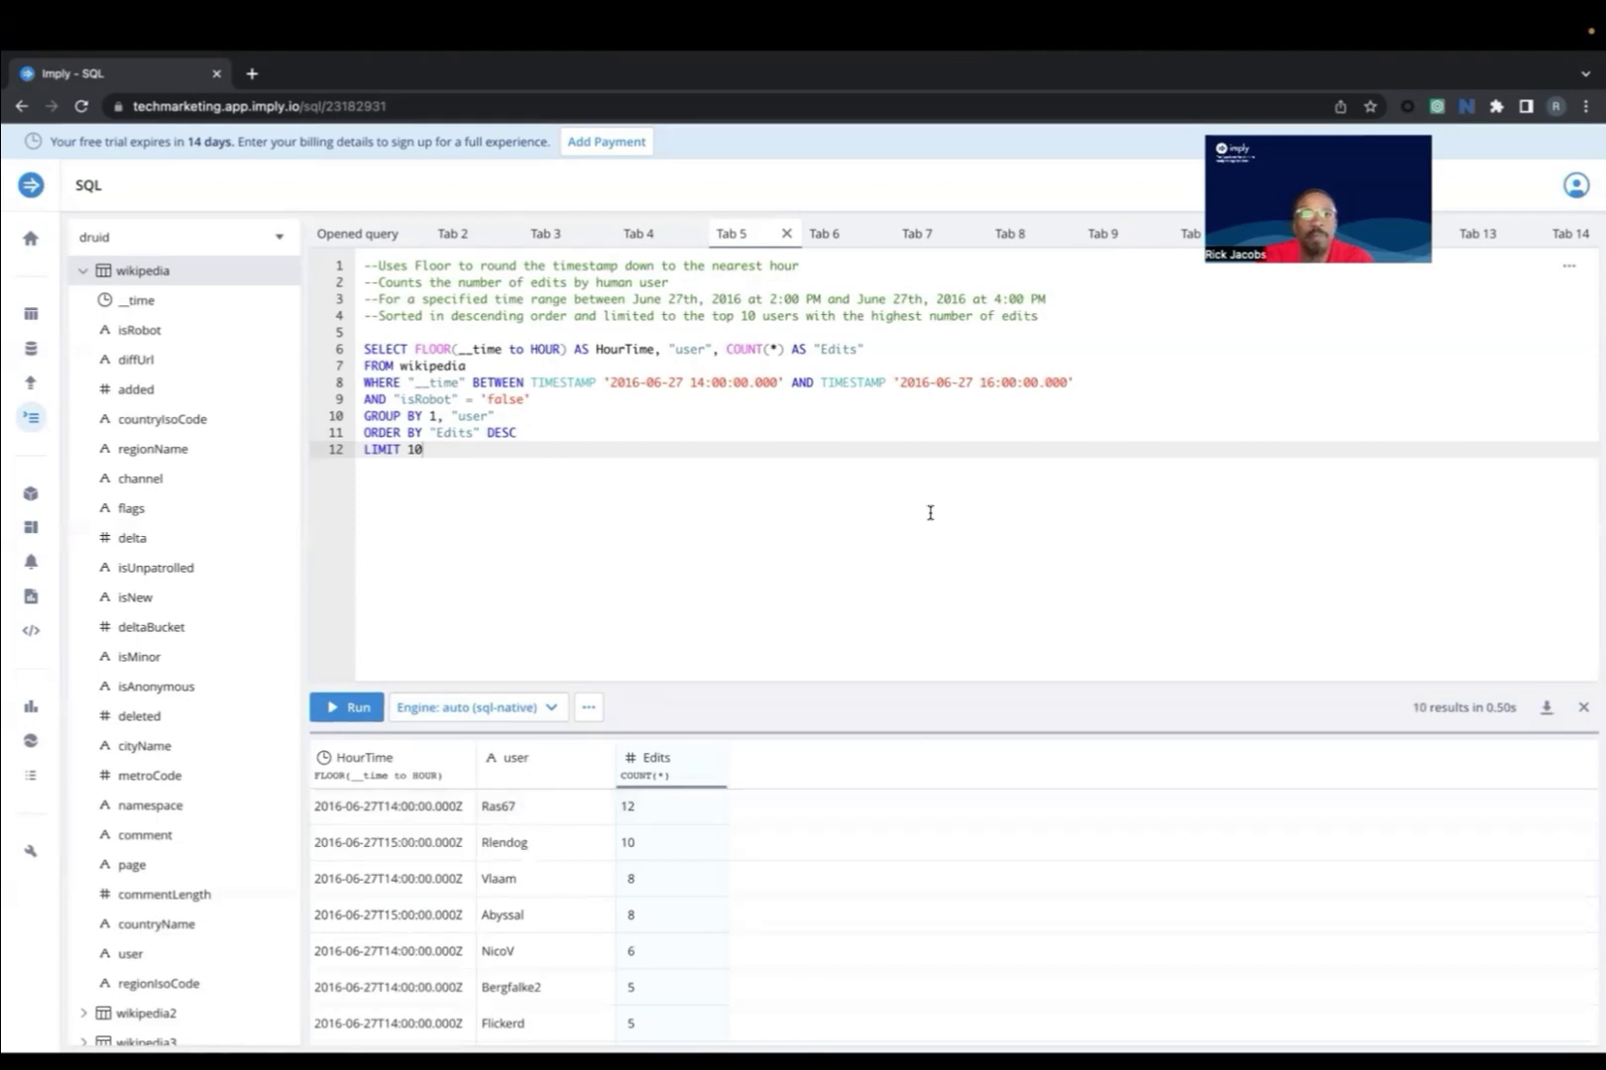
# Run the Tab 6 query averaging distinct pages per minute for human users and view its download formats
pyautogui.click(831, 248)
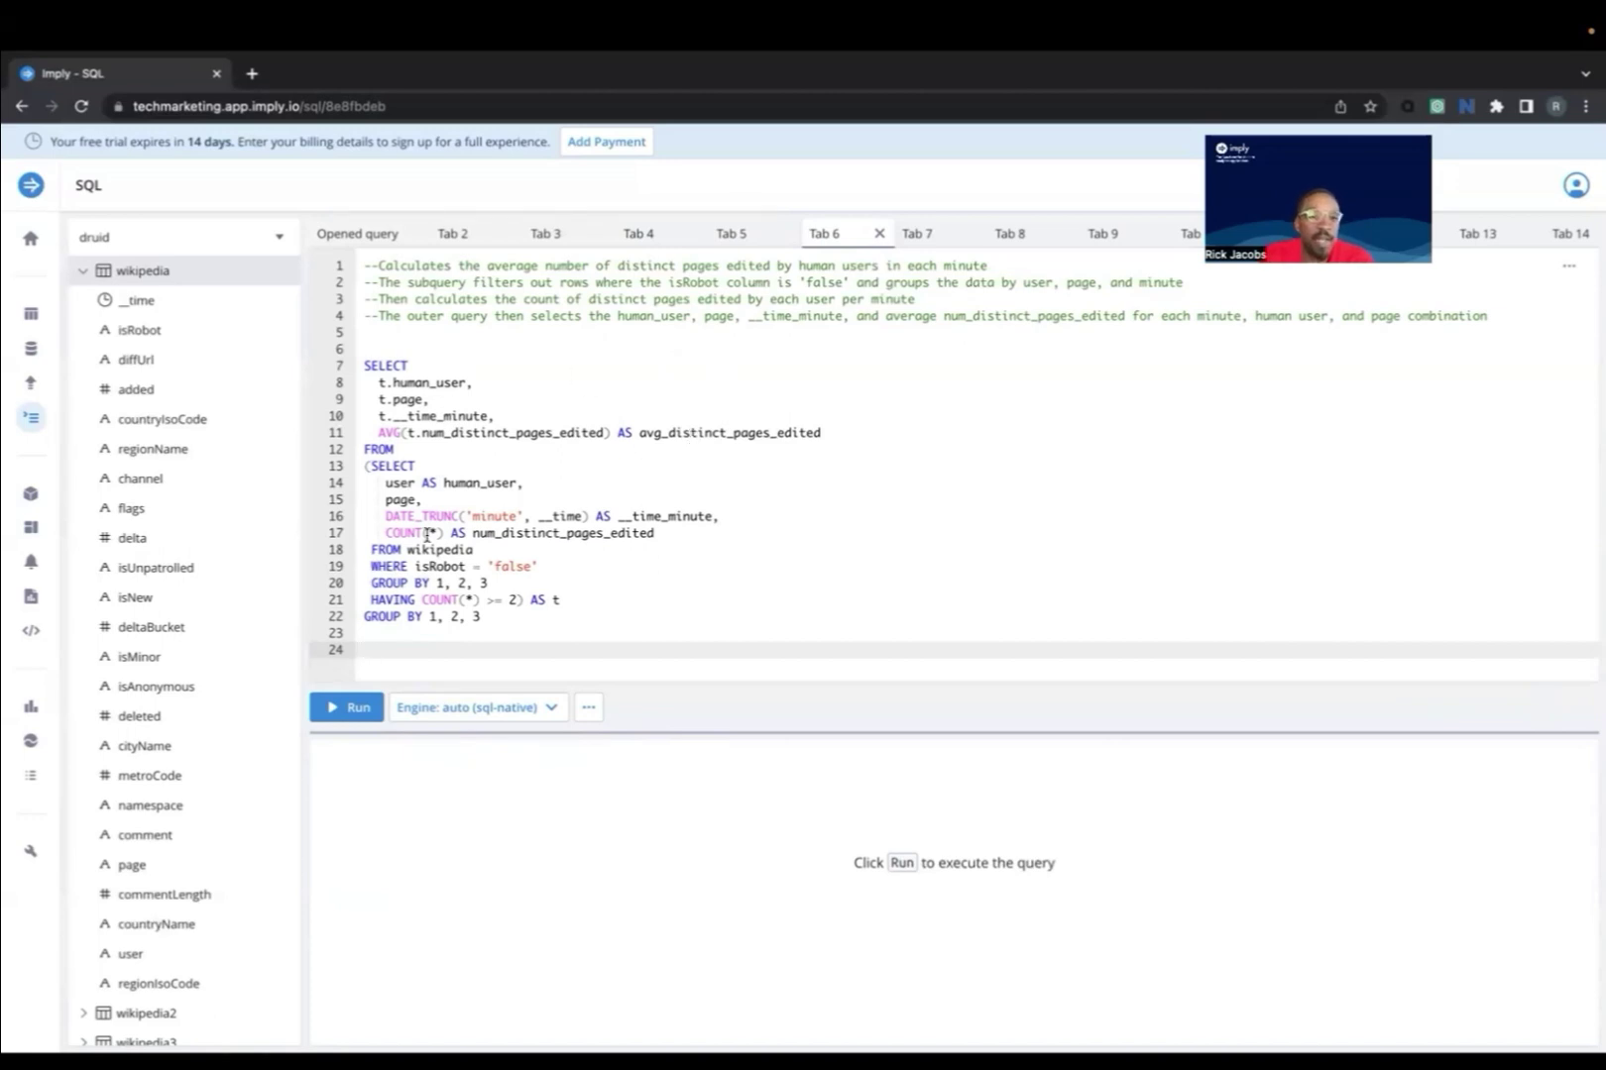
pyautogui.hotkey('ctrl', 'Return')
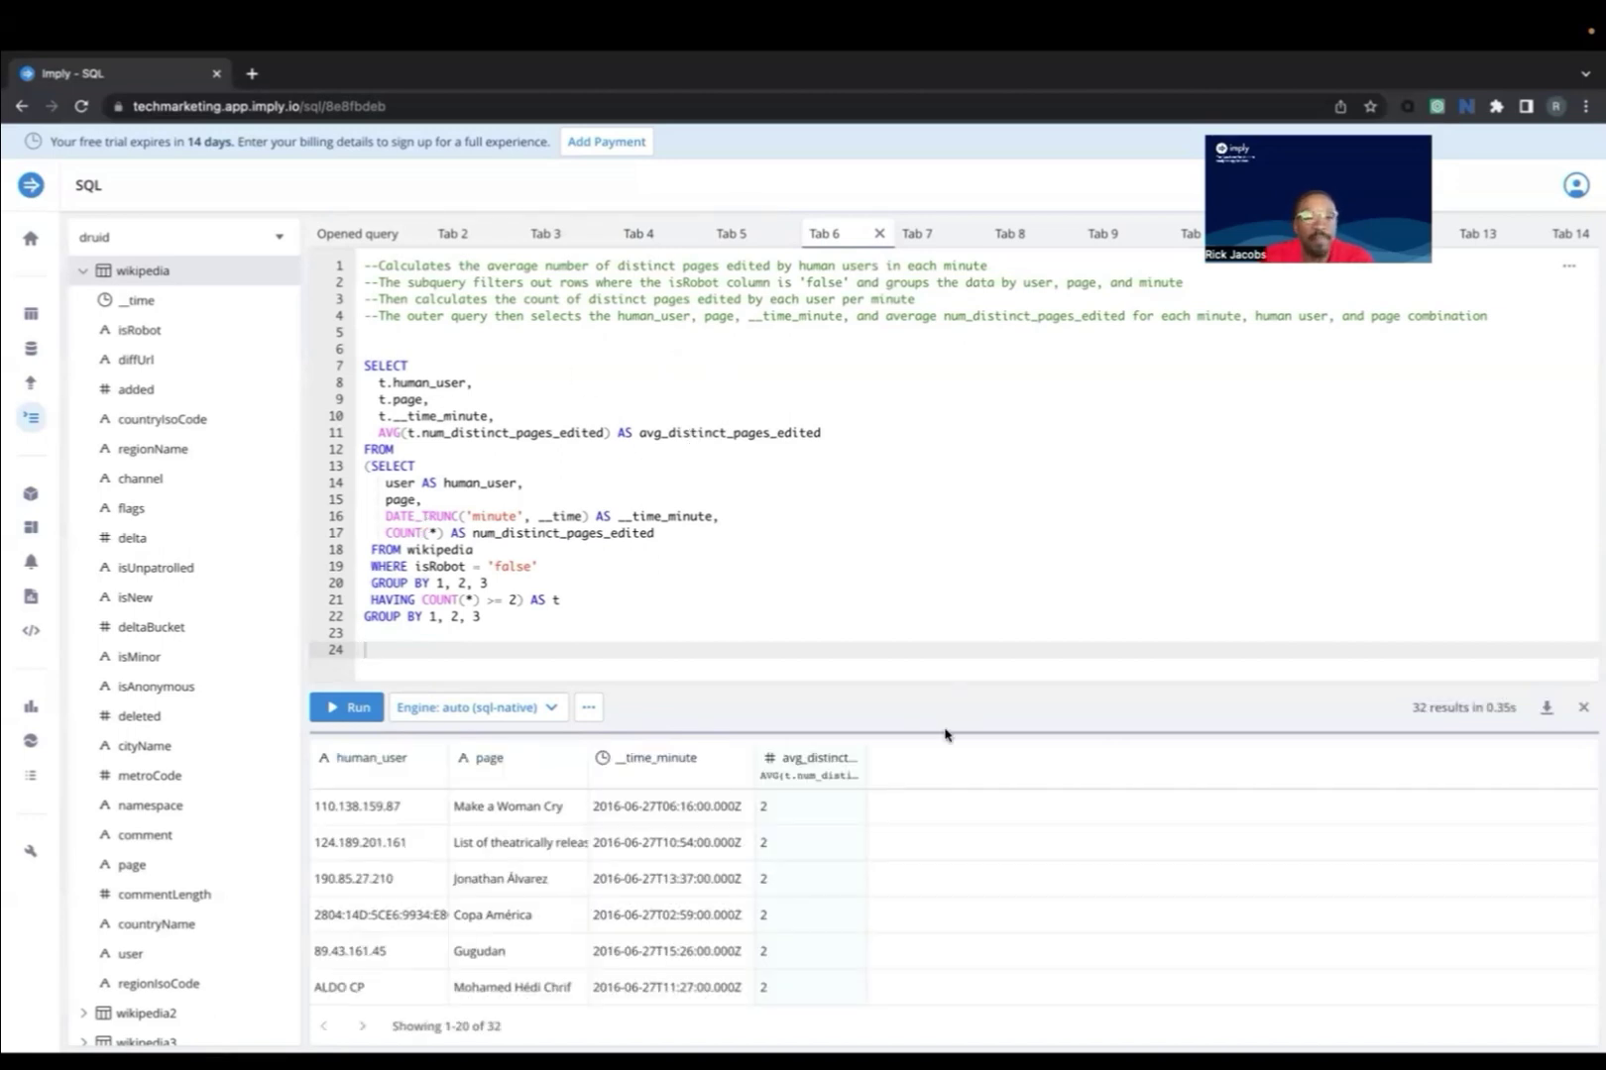
pyautogui.click(1545, 709)
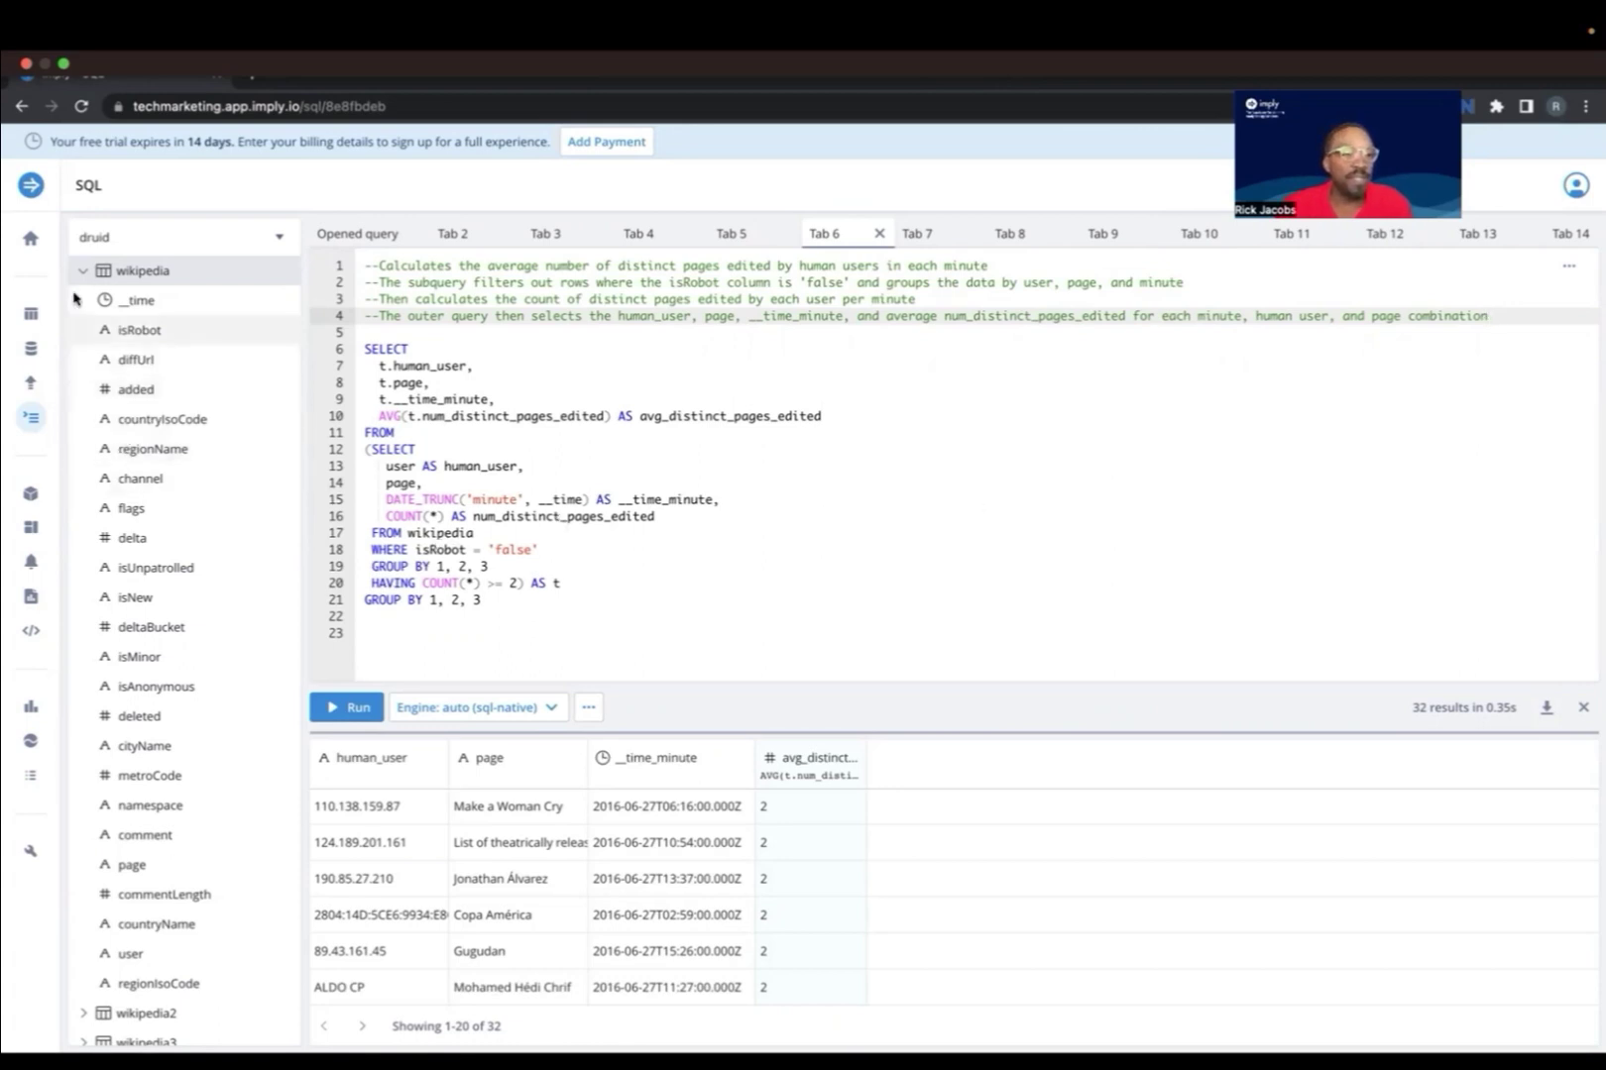
# From Home > Data cubes, create a new data cube sourced from the wikipedia4 table
pyautogui.click(31, 240)
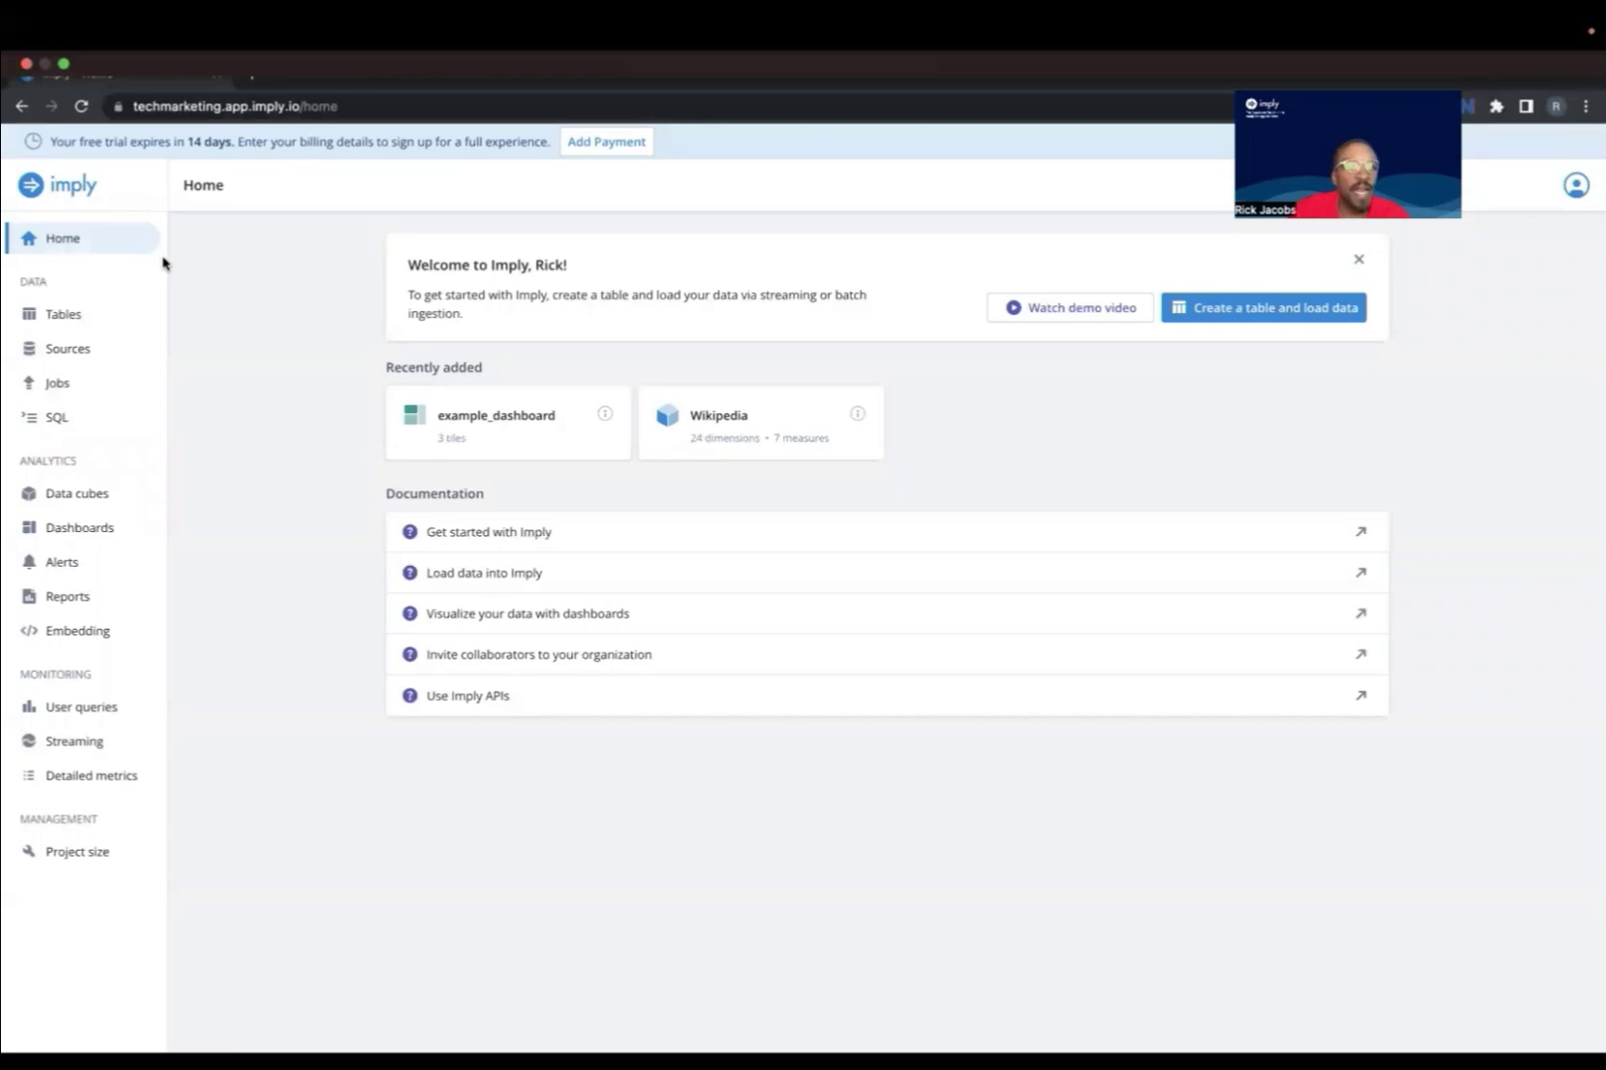
pyautogui.click(74, 493)
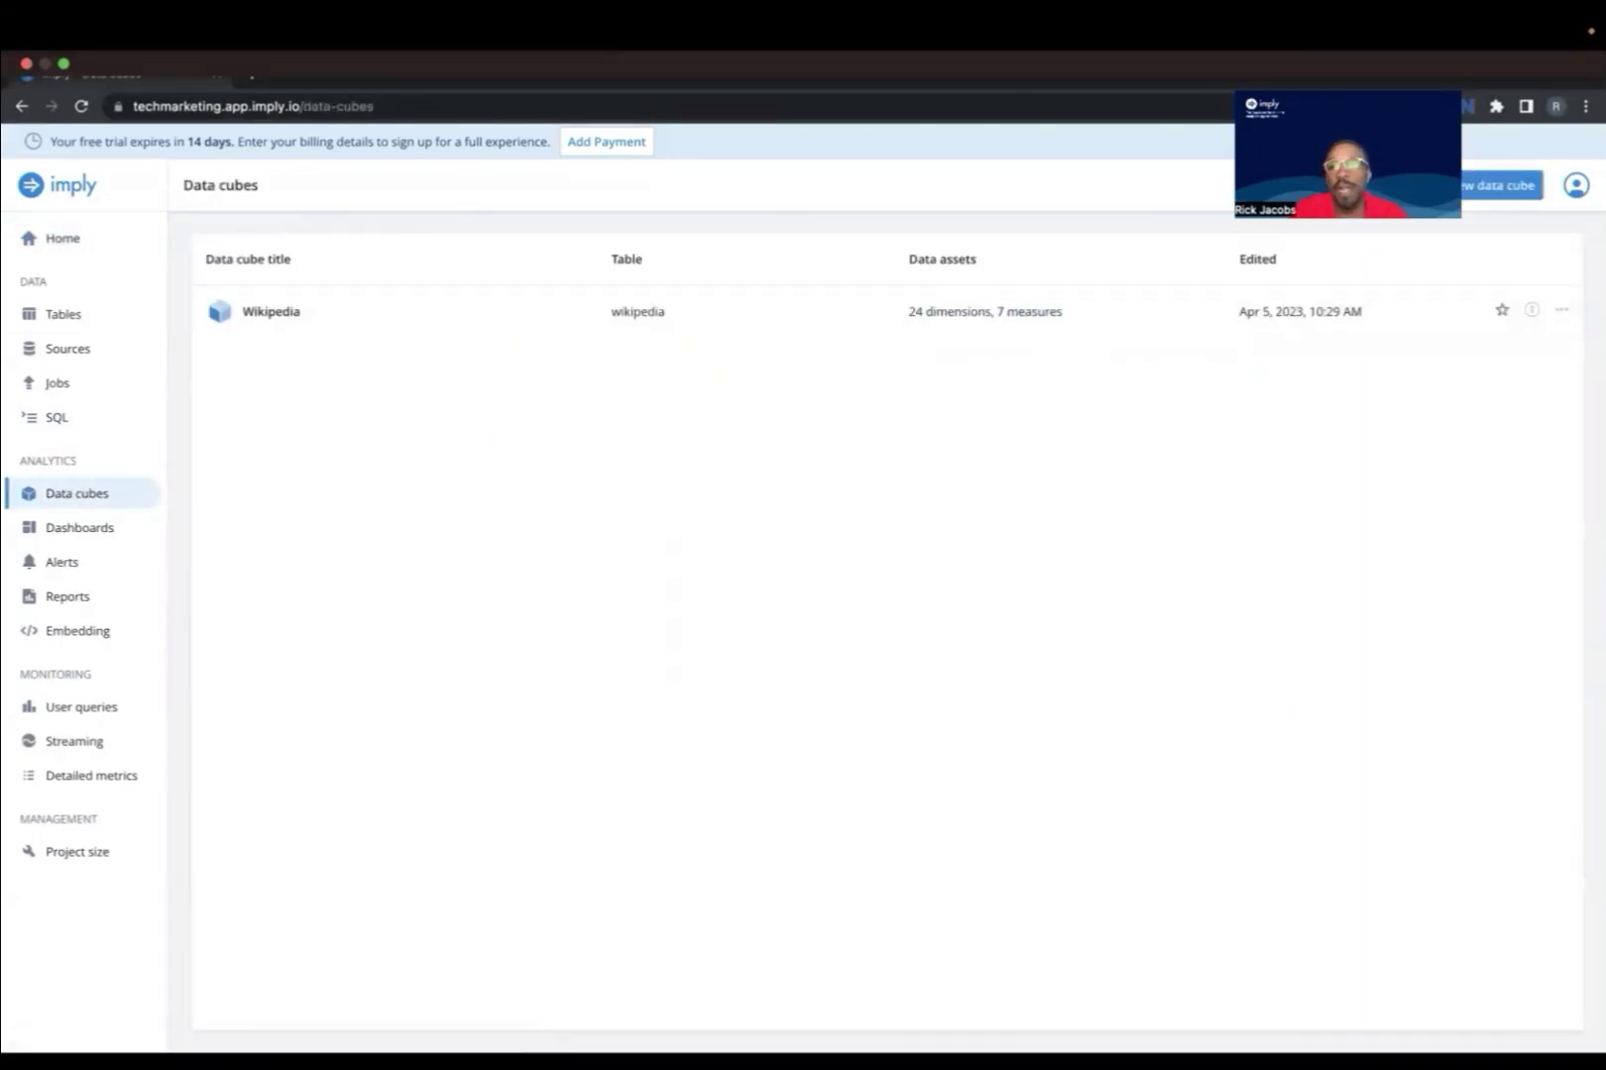
pyautogui.click(1506, 195)
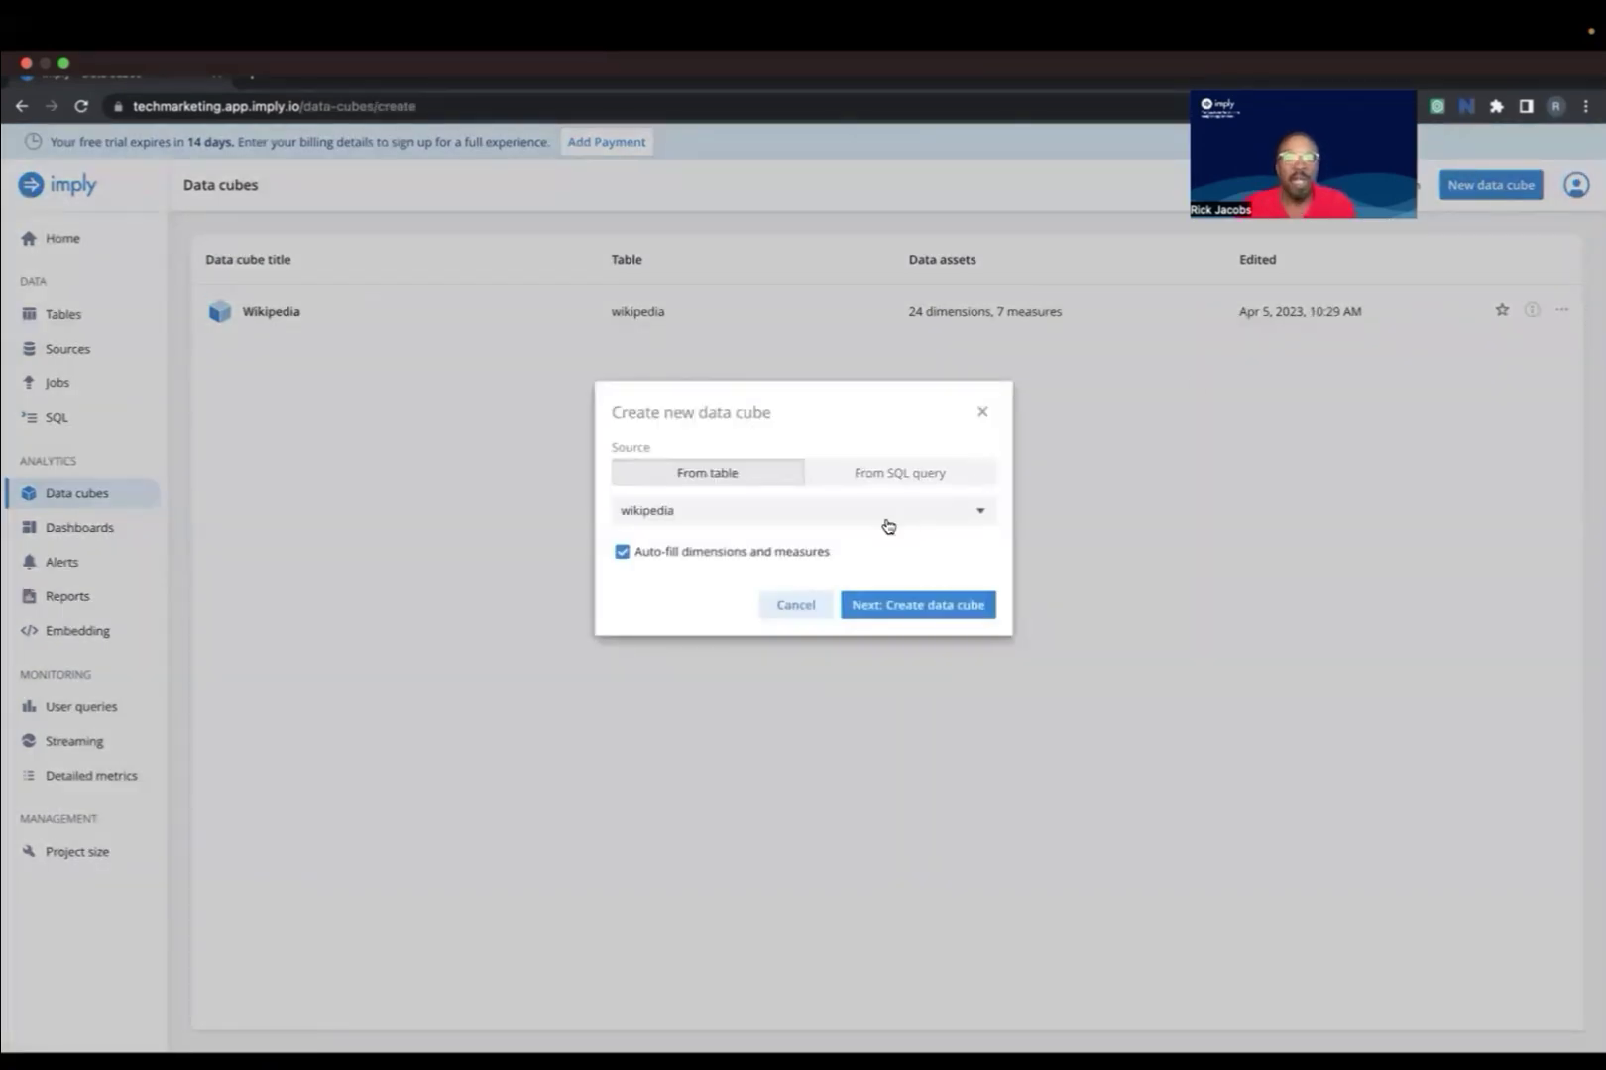
pyautogui.click(828, 523)
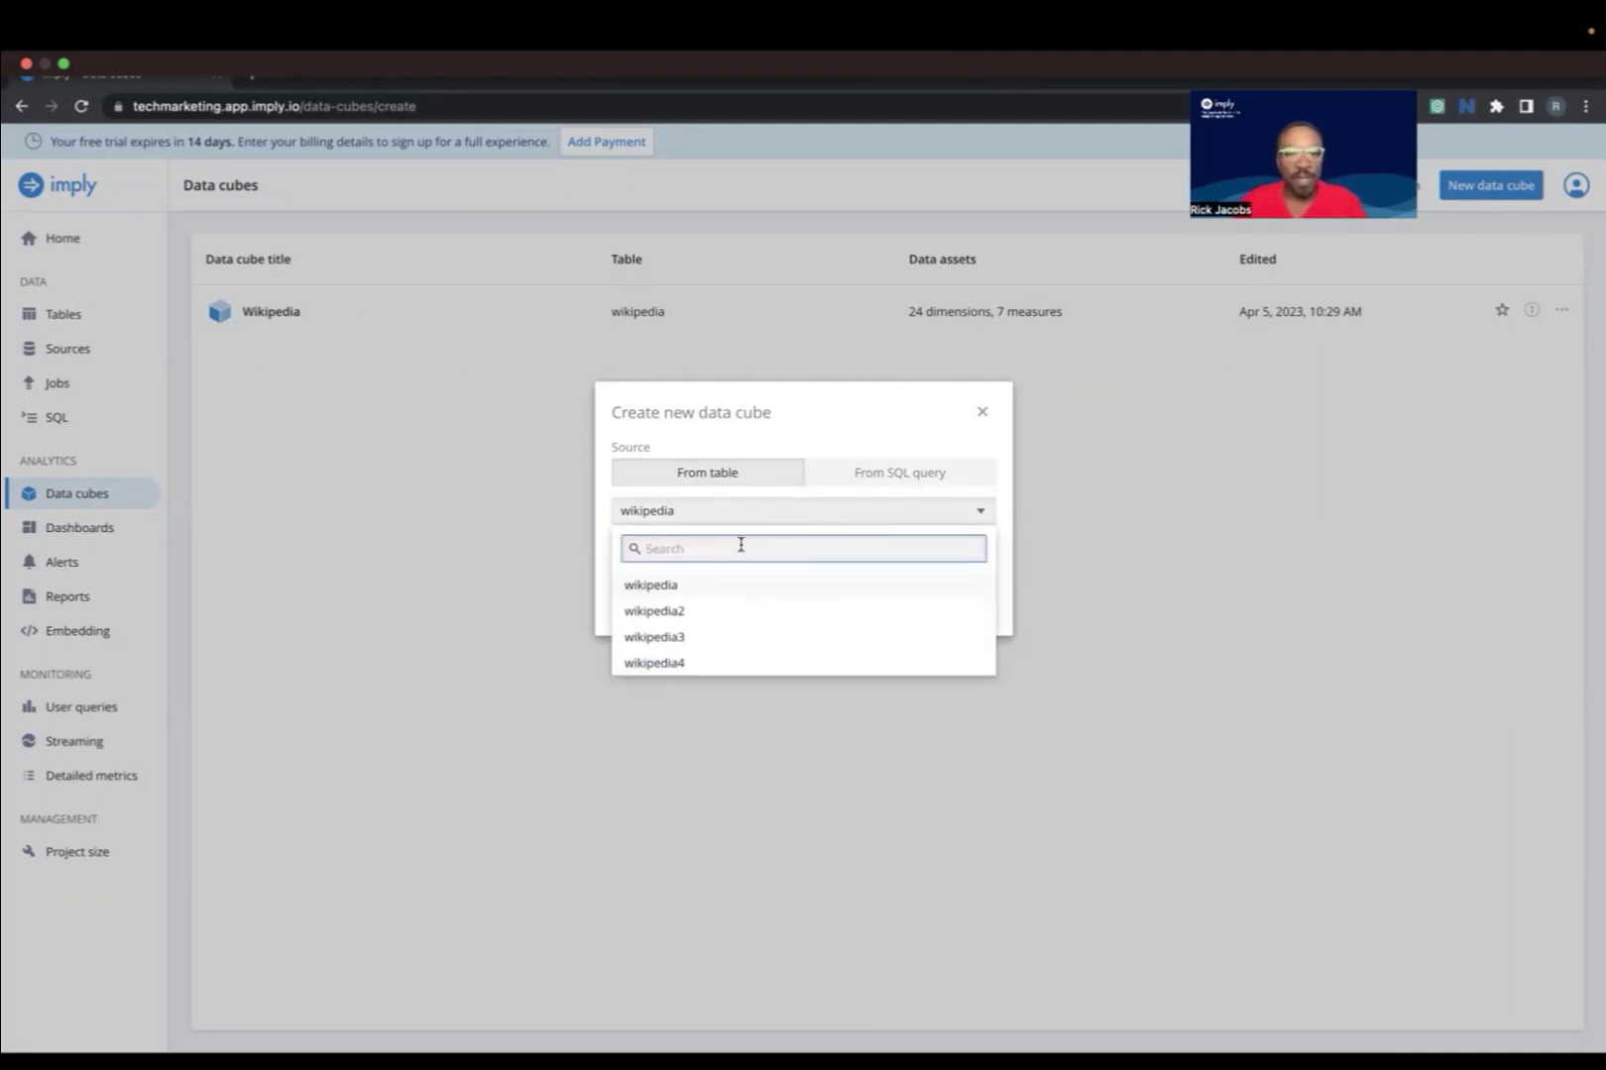
pyautogui.click(734, 664)
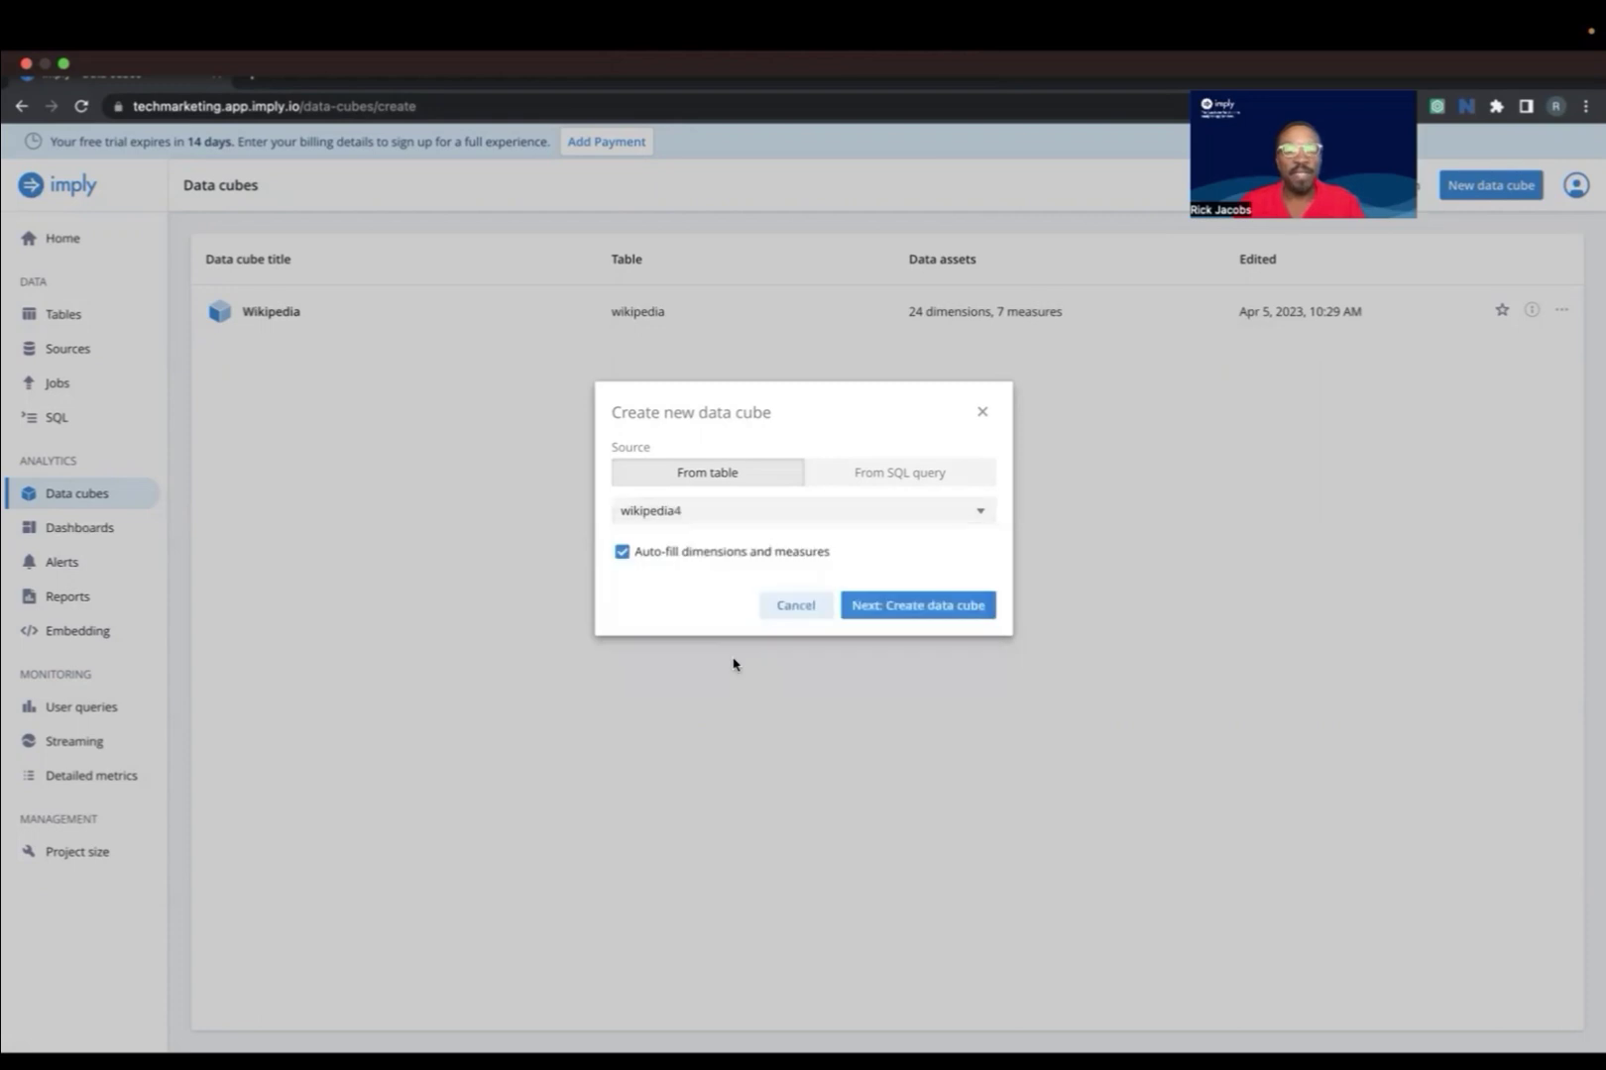
pyautogui.click(938, 616)
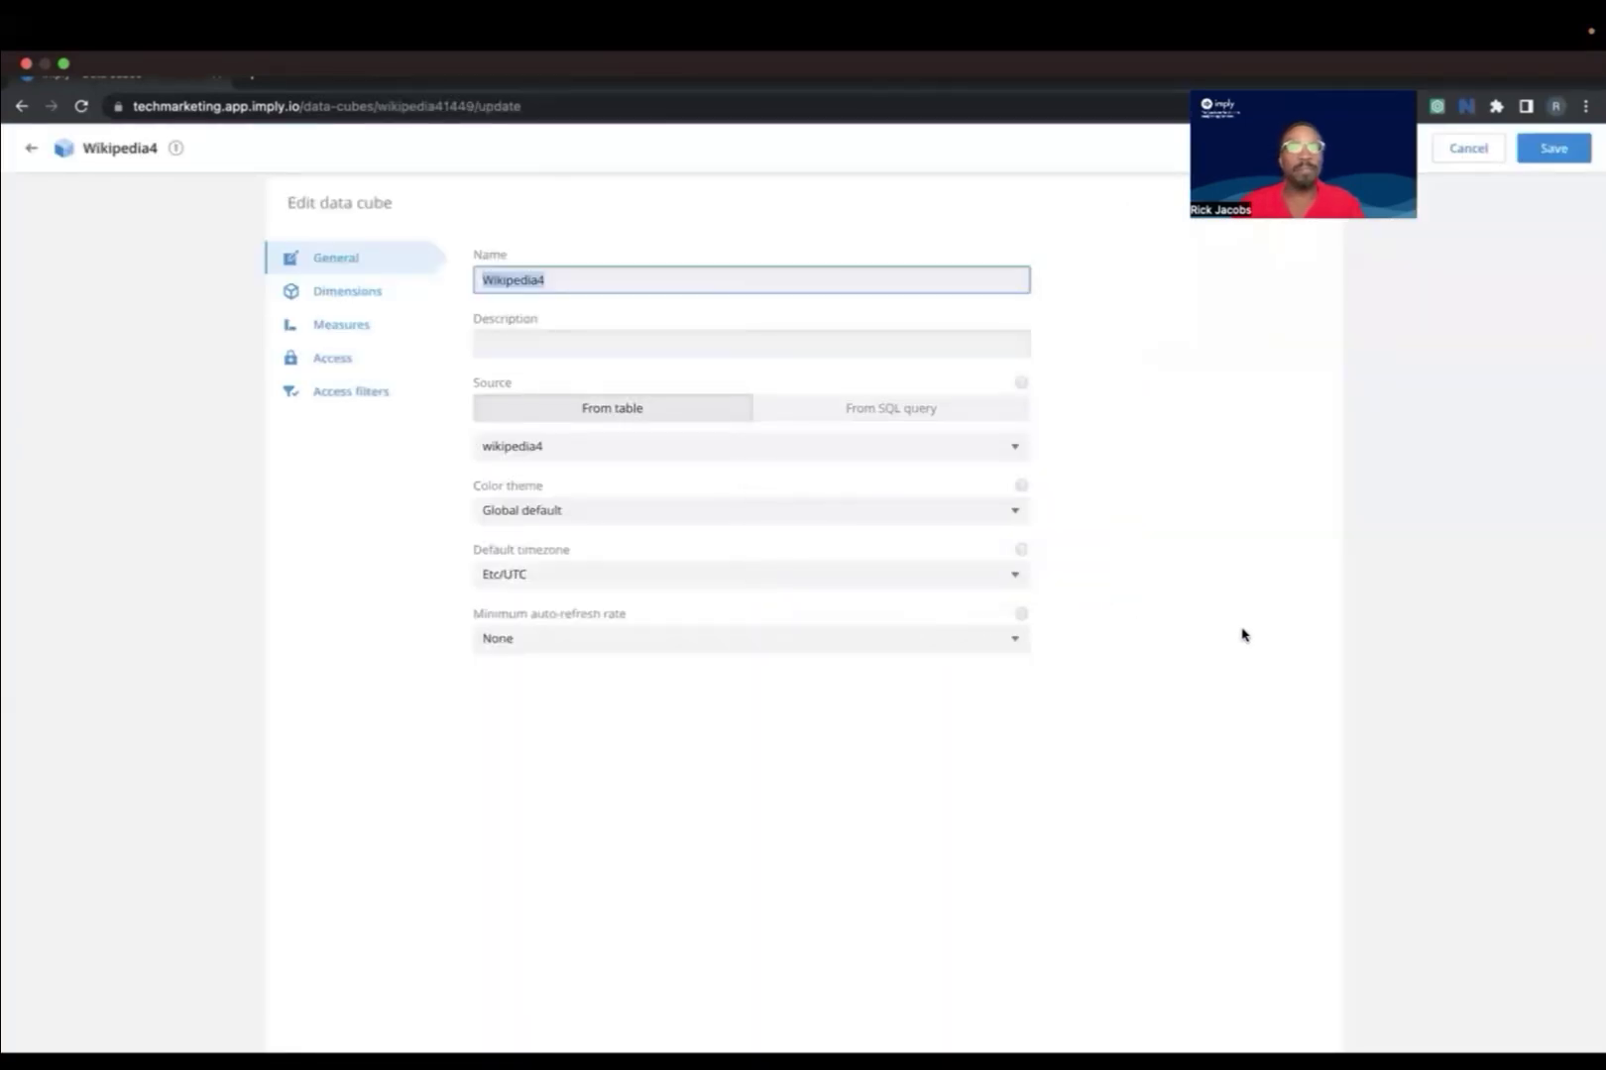
# Save the Wikipedia4 cube and chart Number of Events over Time, split by Is Robot
pyautogui.click(1544, 145)
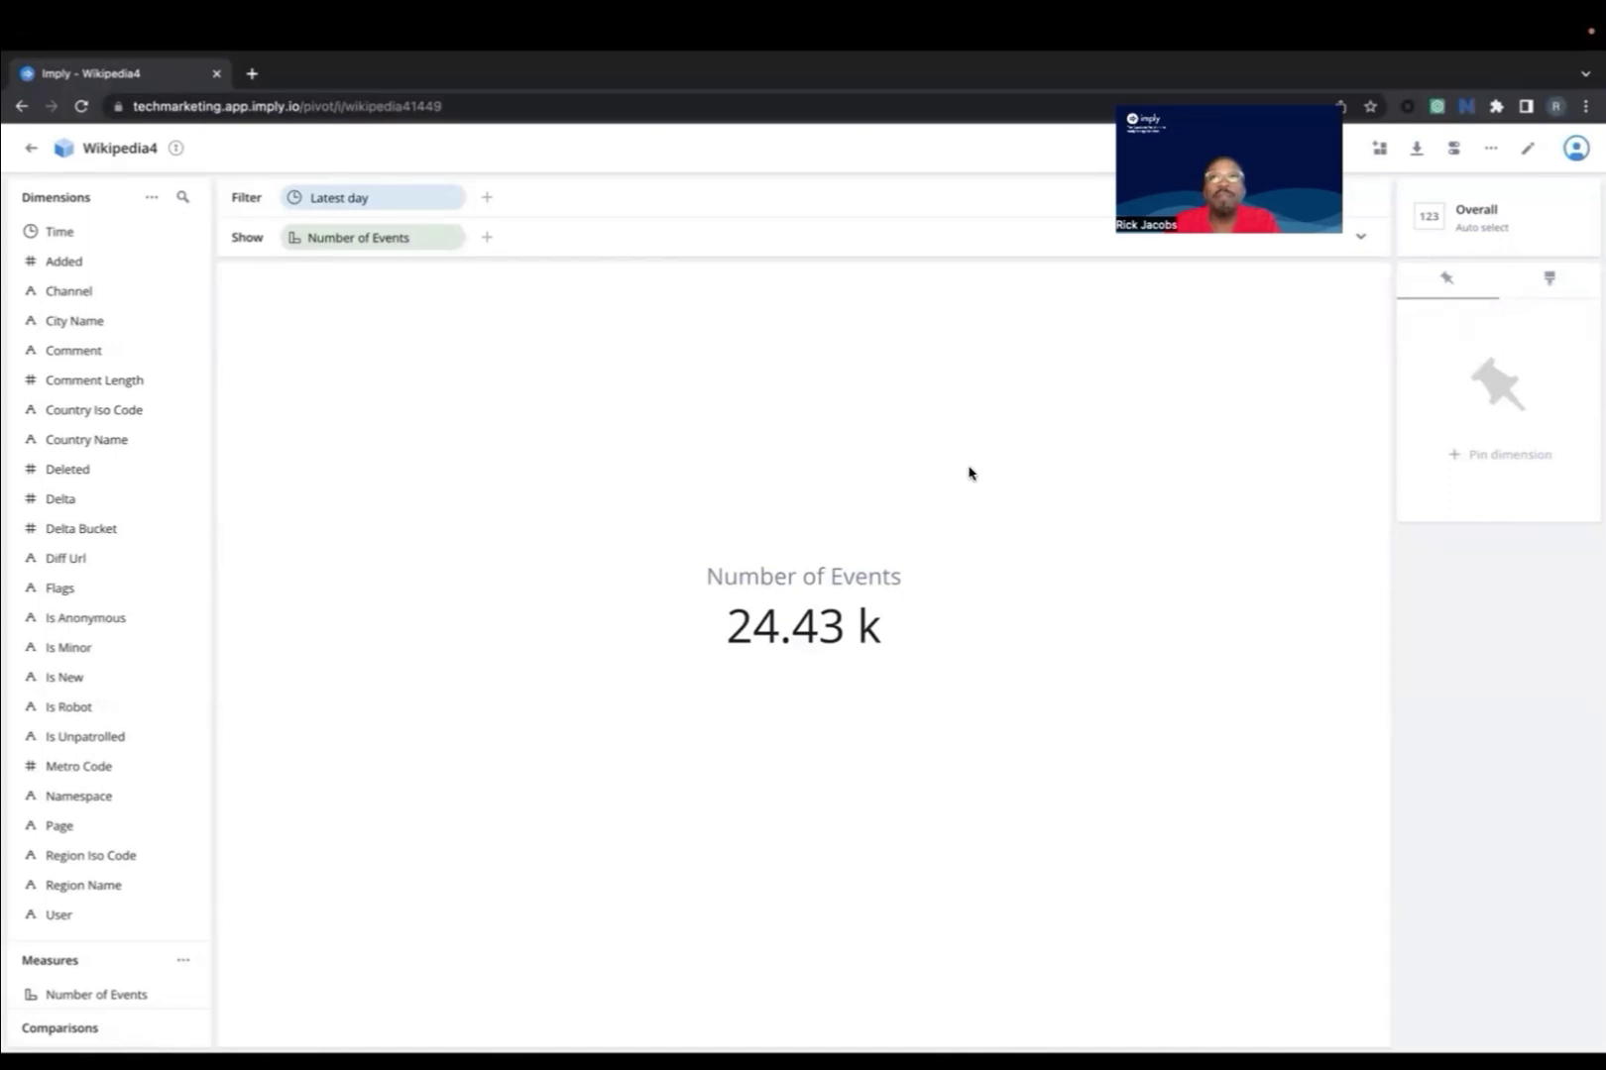
pyautogui.click(487, 238)
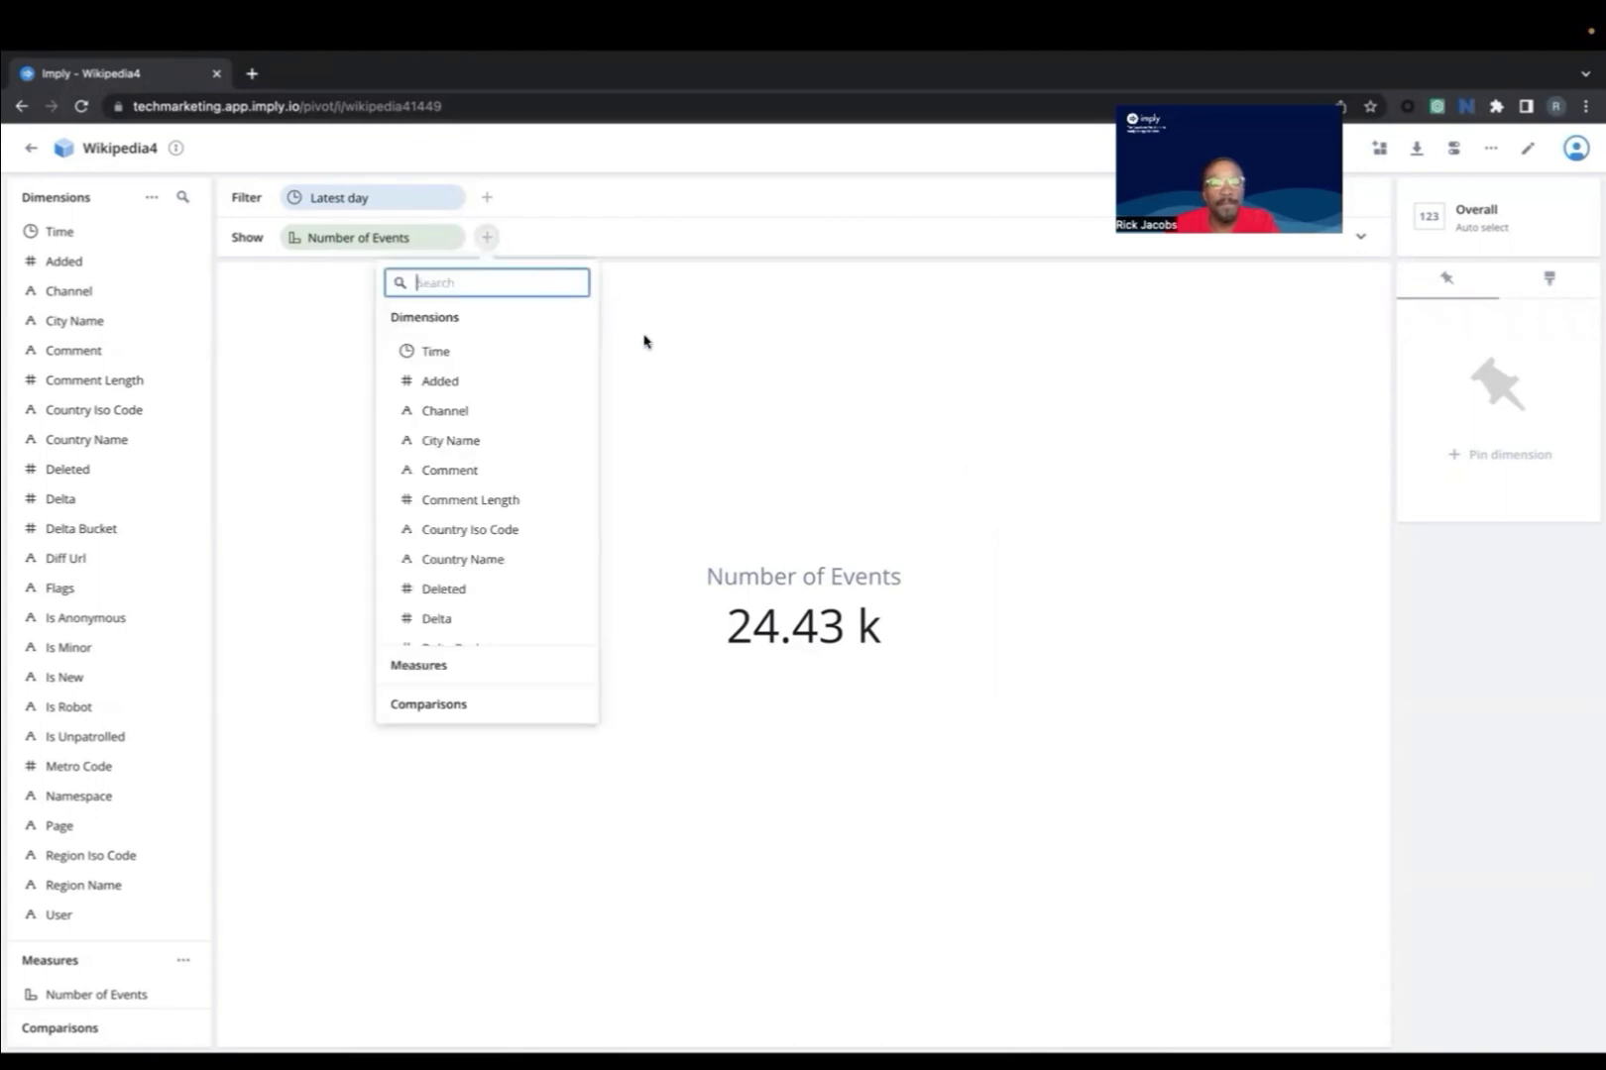
pyautogui.click(506, 361)
pyautogui.click(681, 238)
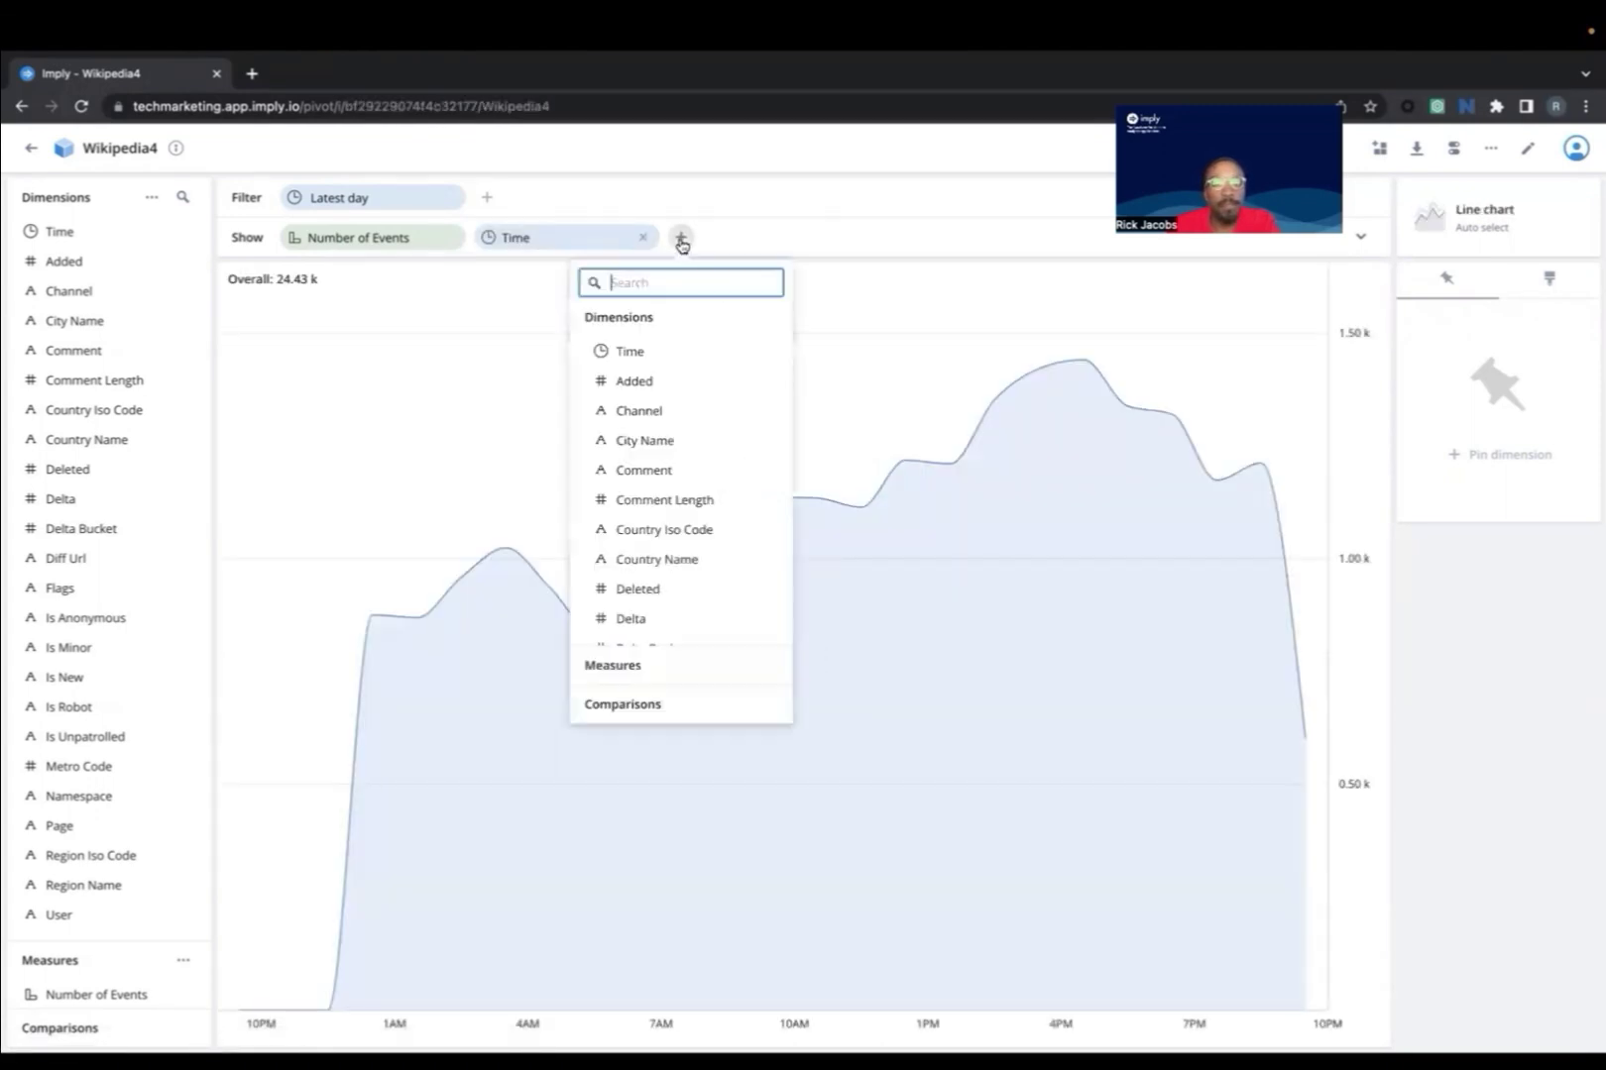
pyautogui.write('is')
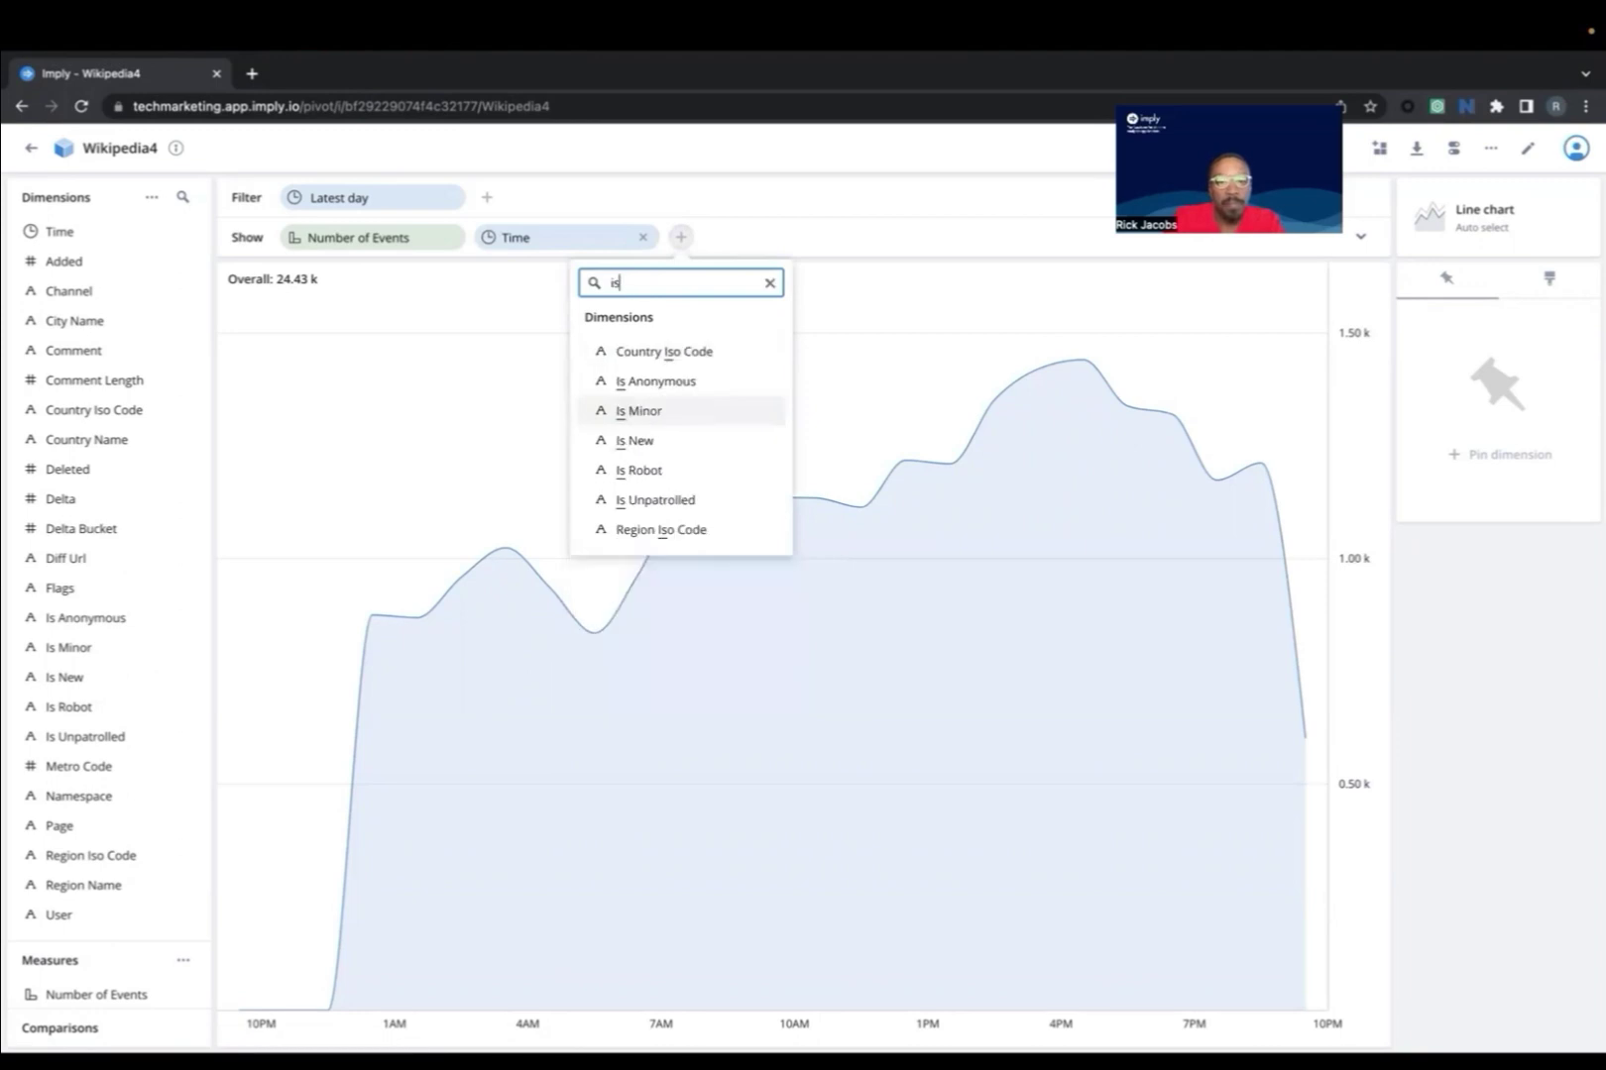
pyautogui.click(688, 470)
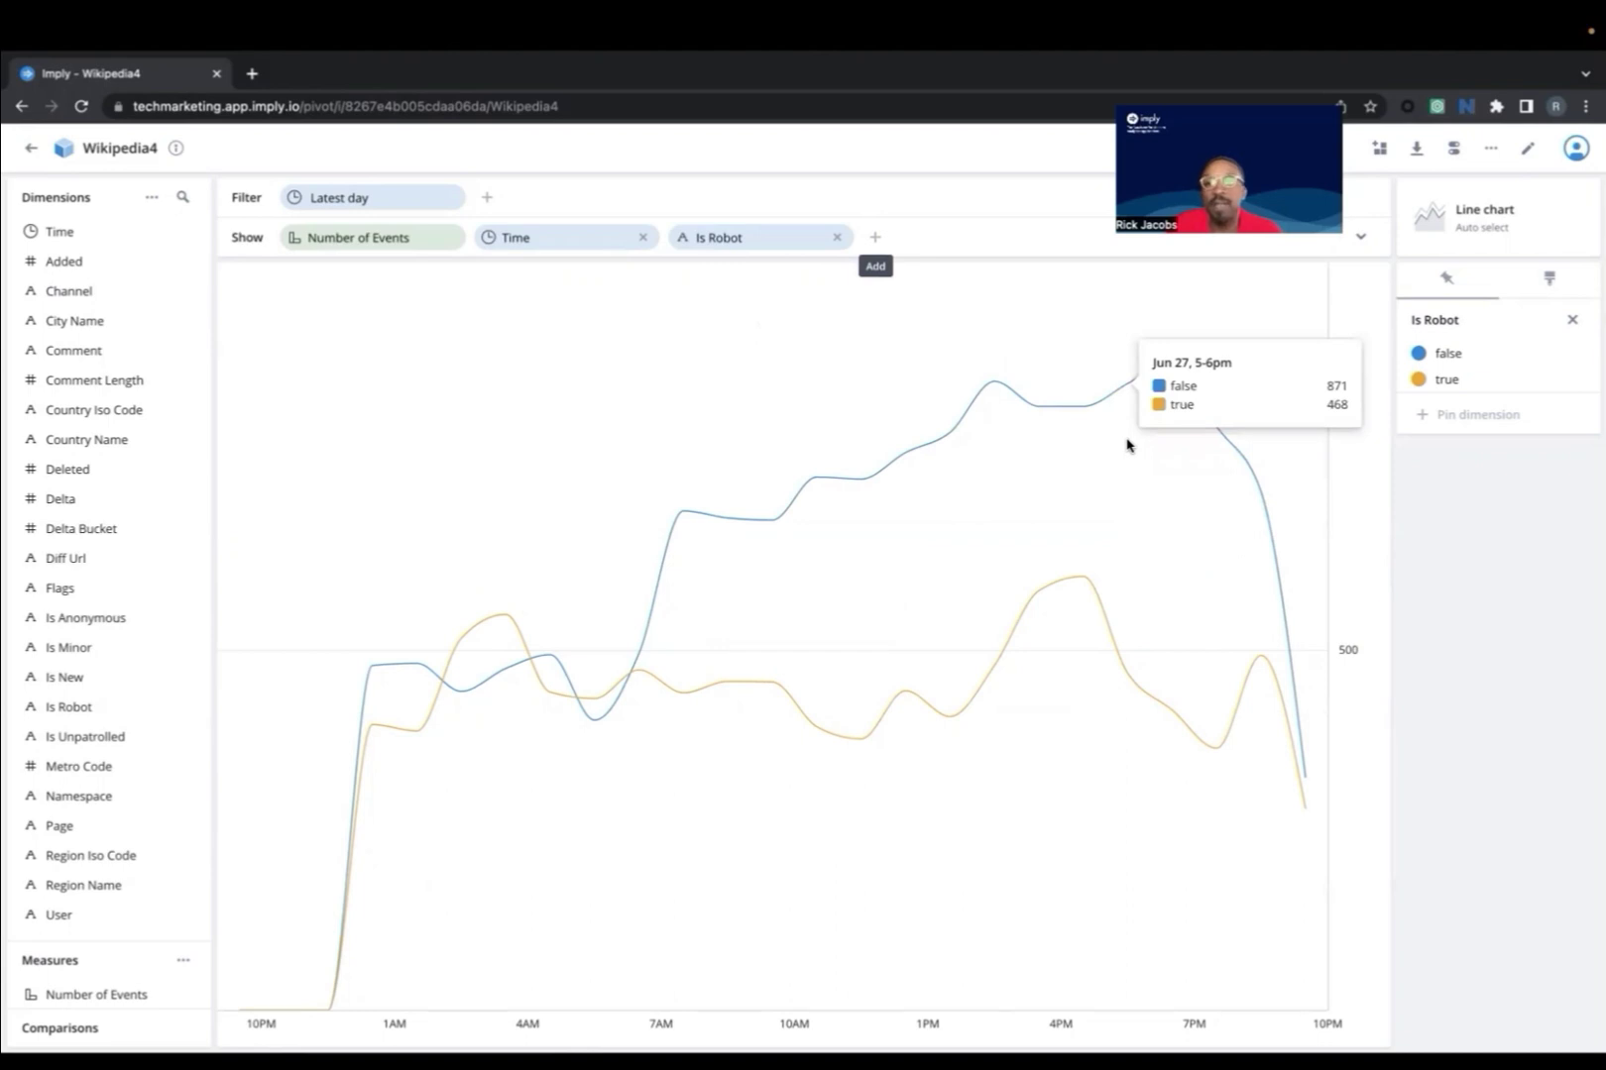
# Add the Is Robot chart to a new dashboard named 'example_dashboard 2'
pyautogui.click(1381, 151)
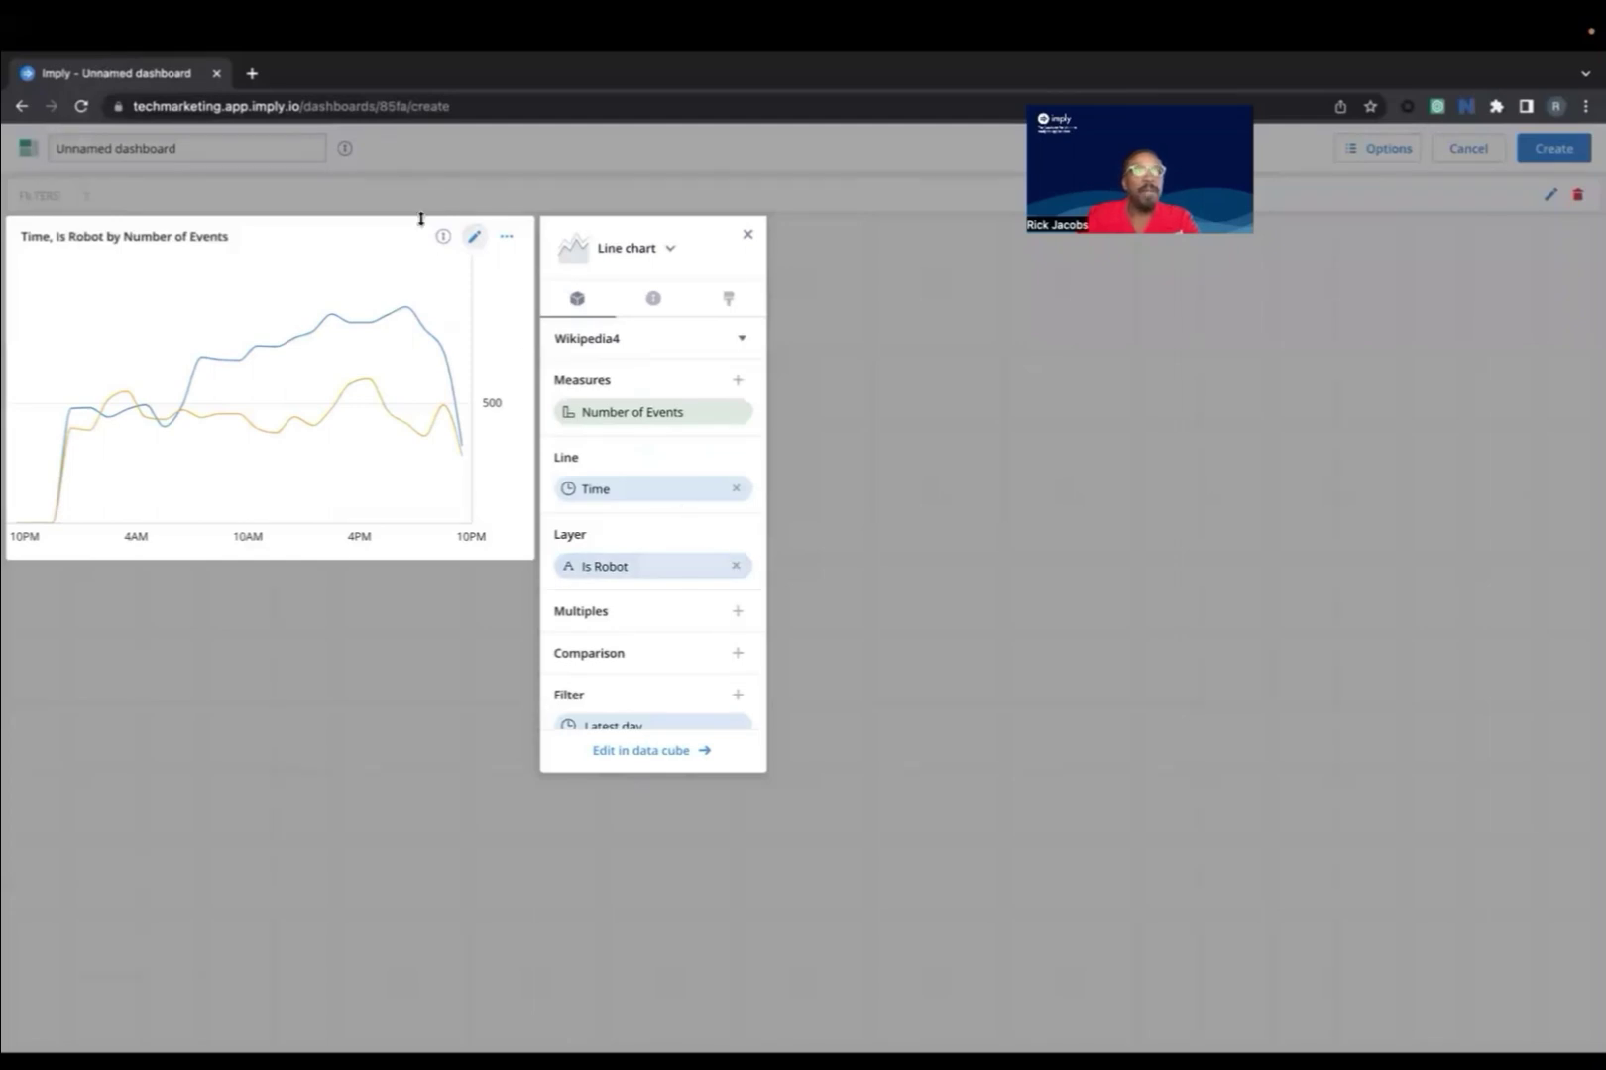
pyautogui.click(254, 154)
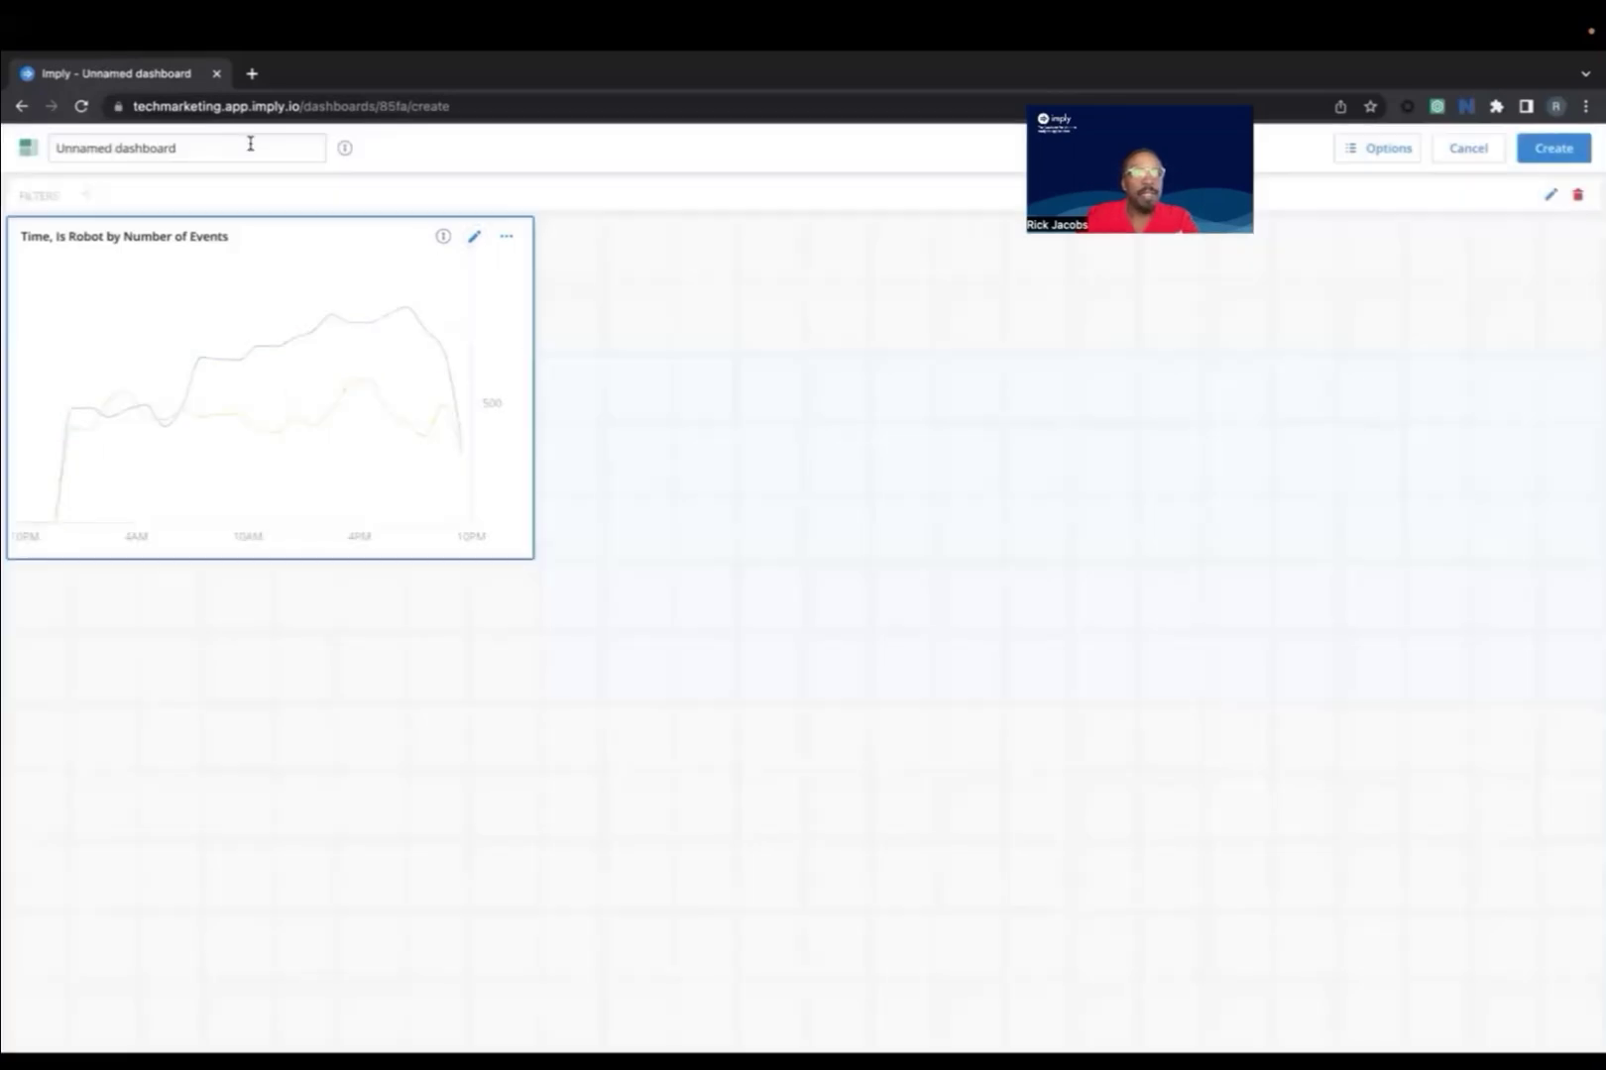
pyautogui.moveTo(238, 148); pyautogui.dragTo(48, 139)
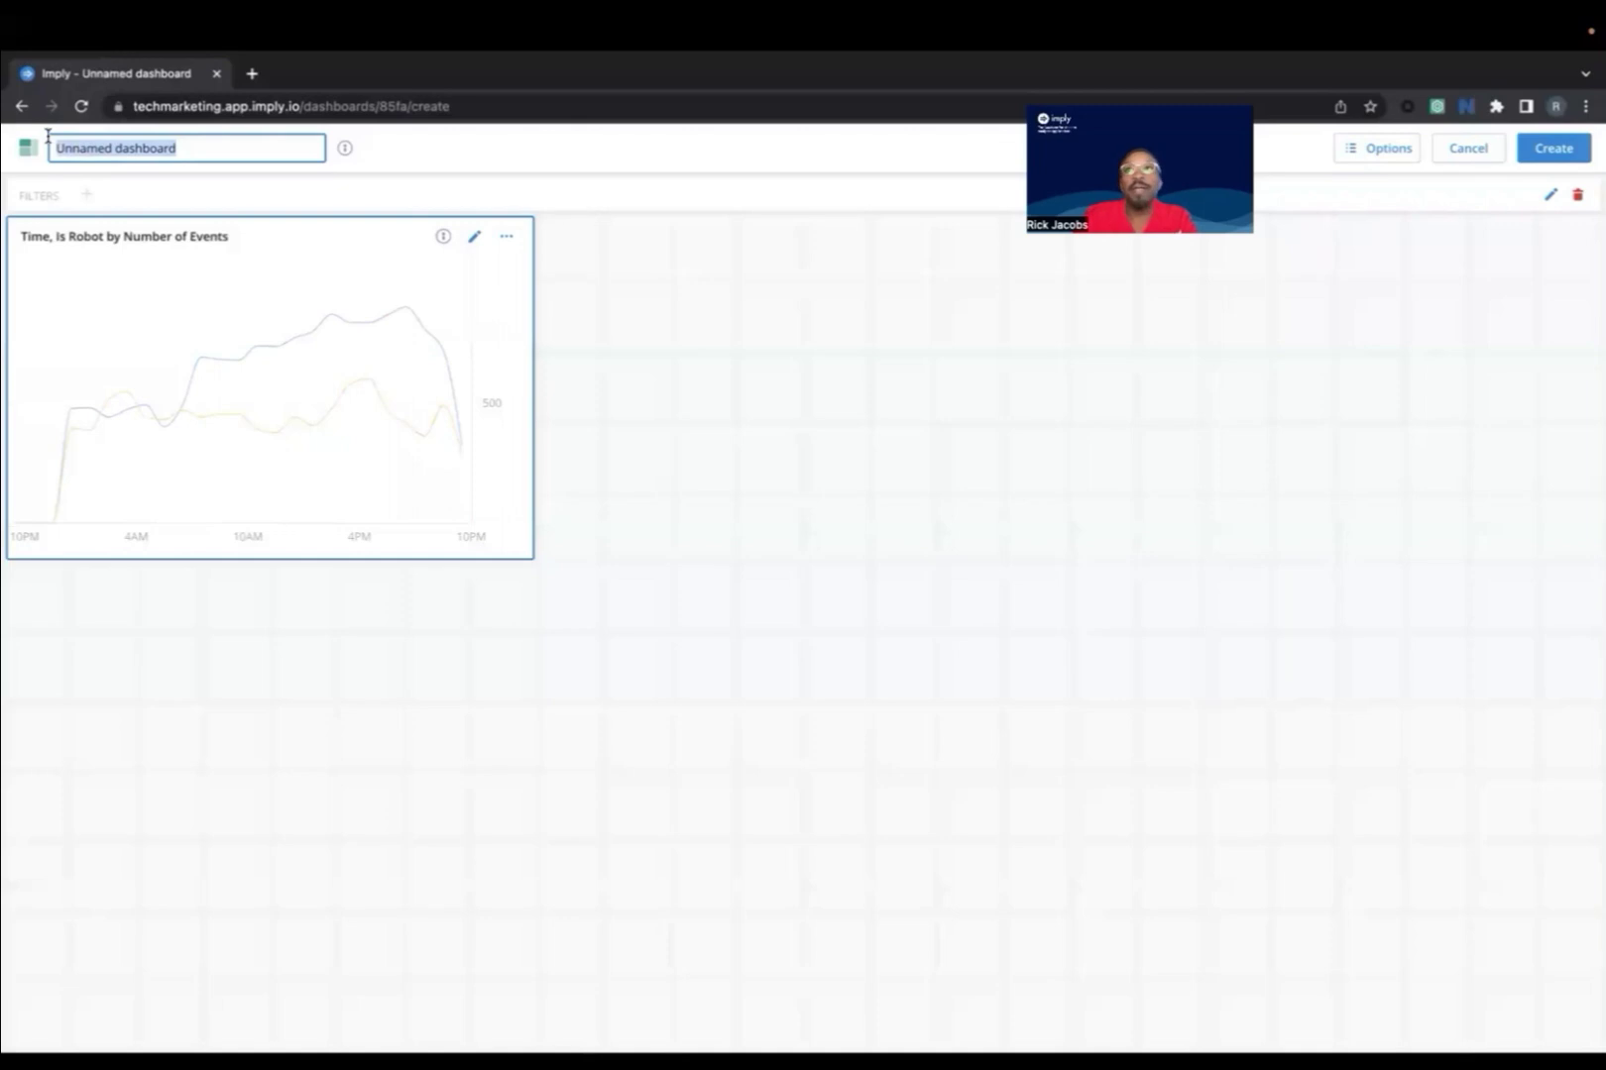
pyautogui.write('example')
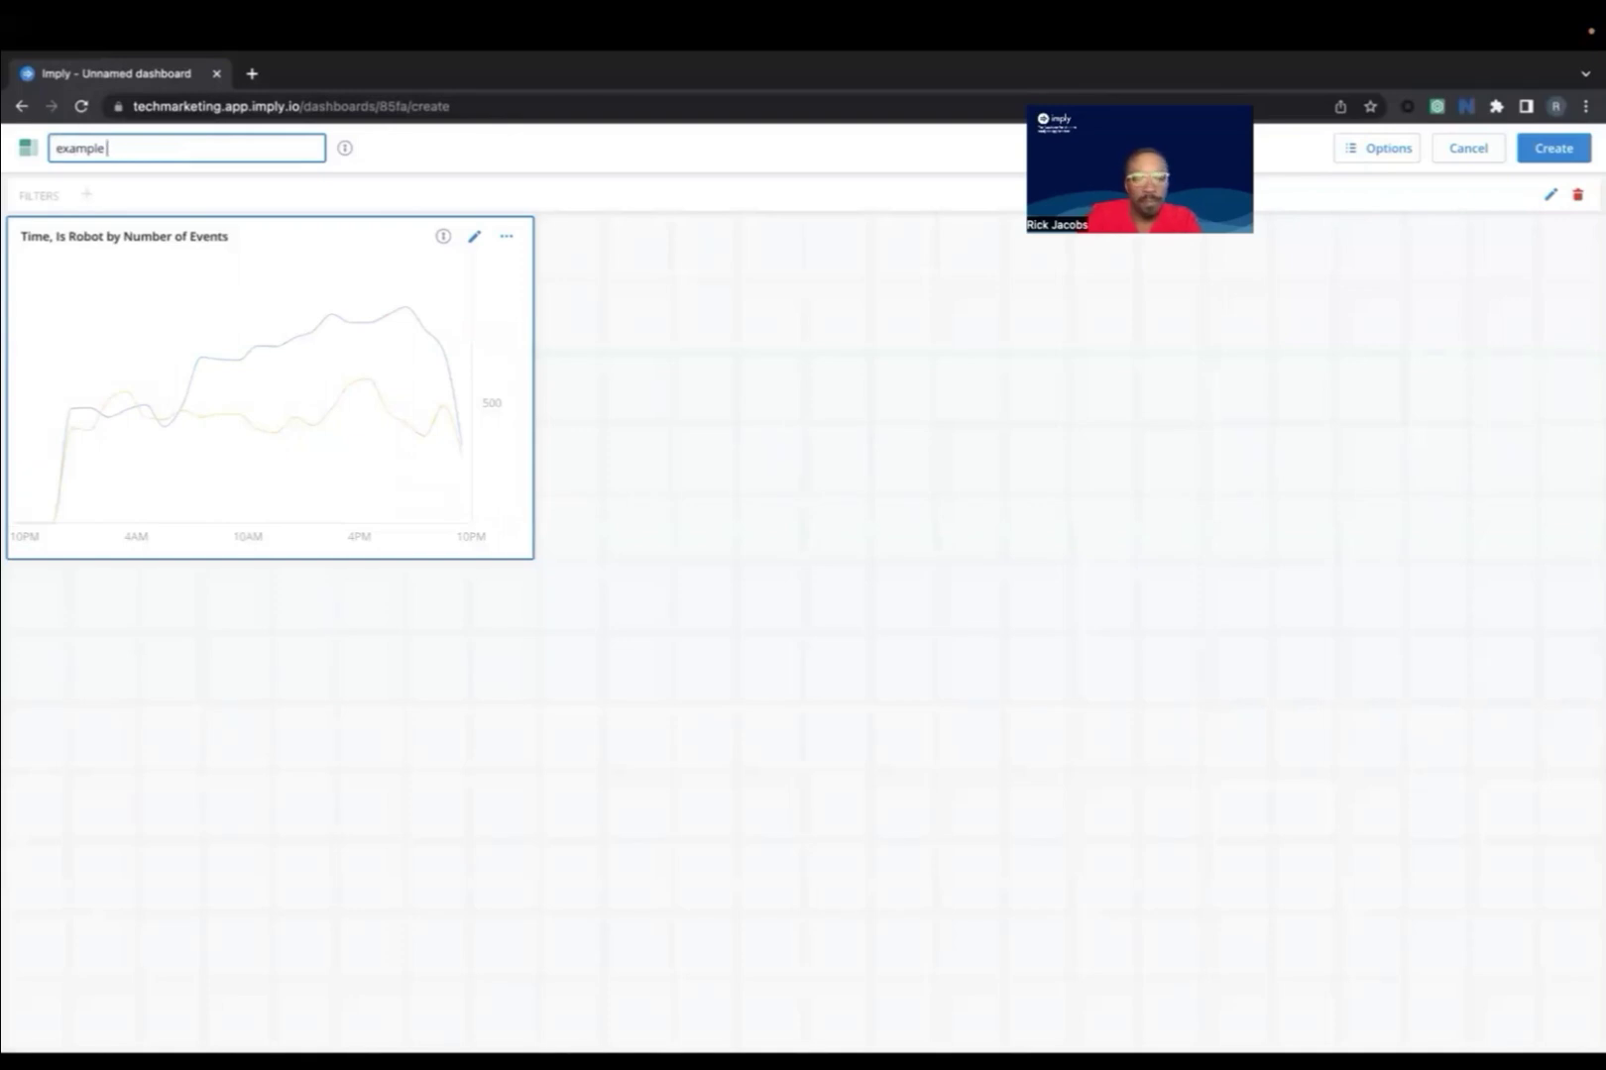
pyautogui.write(' _dashb')
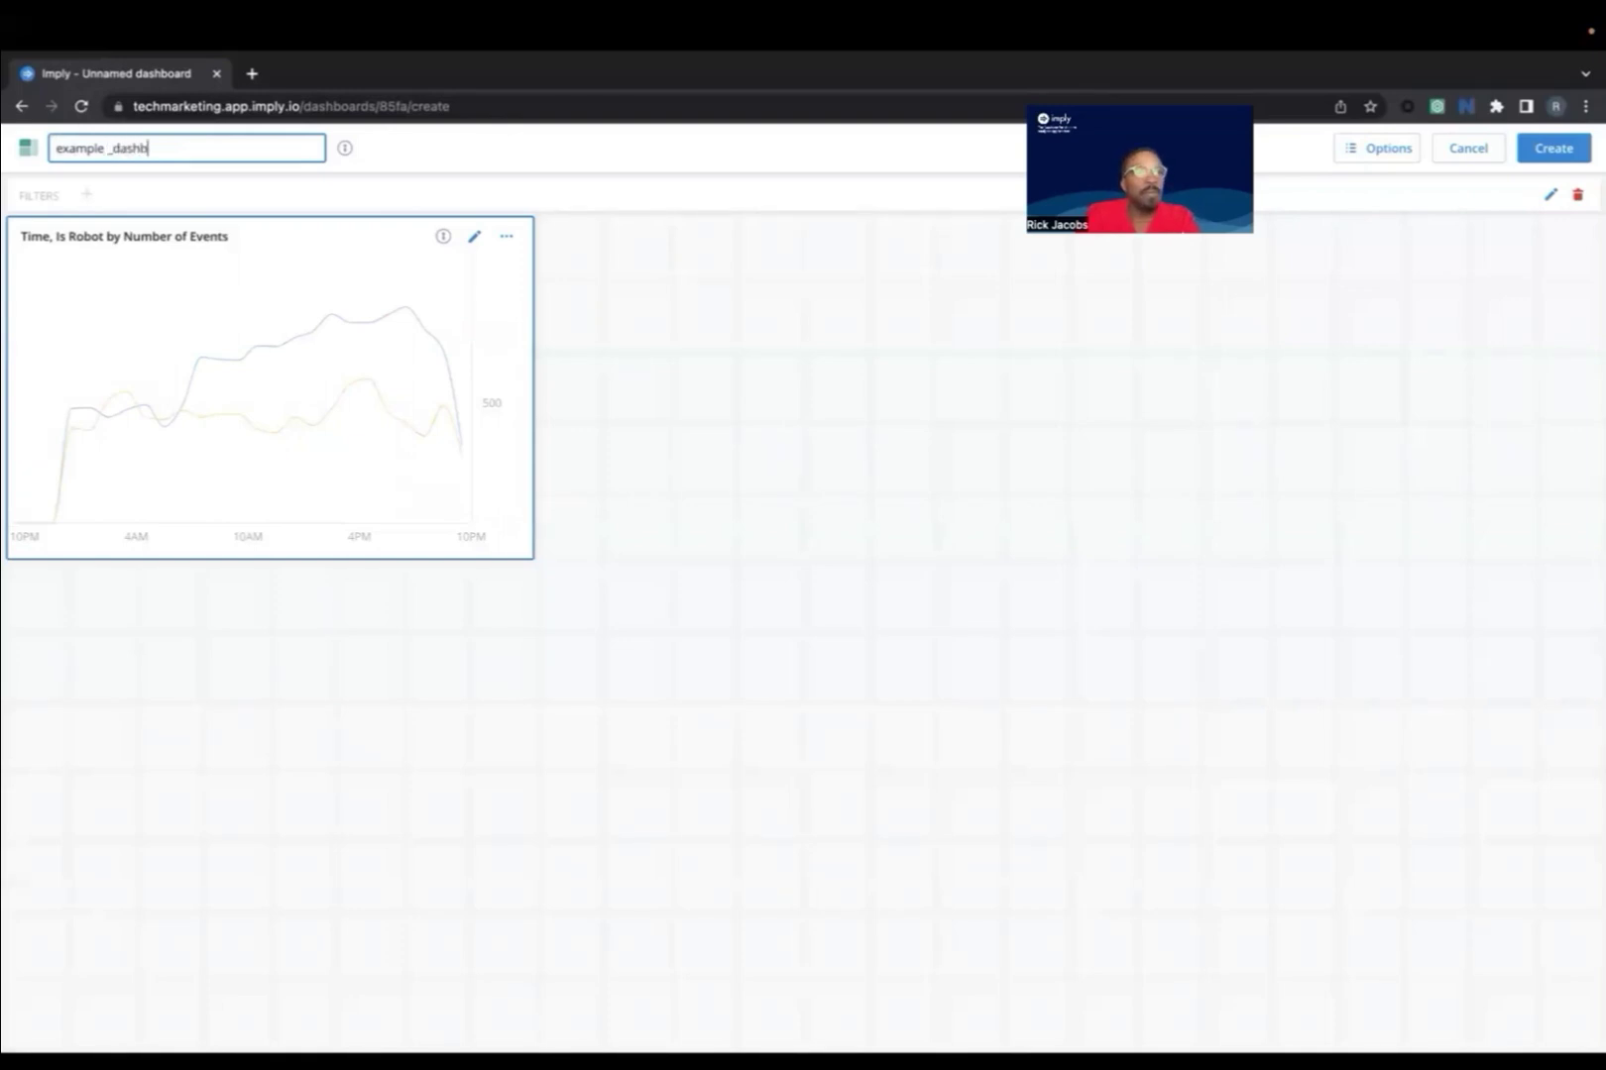
pyautogui.write('oard 2')
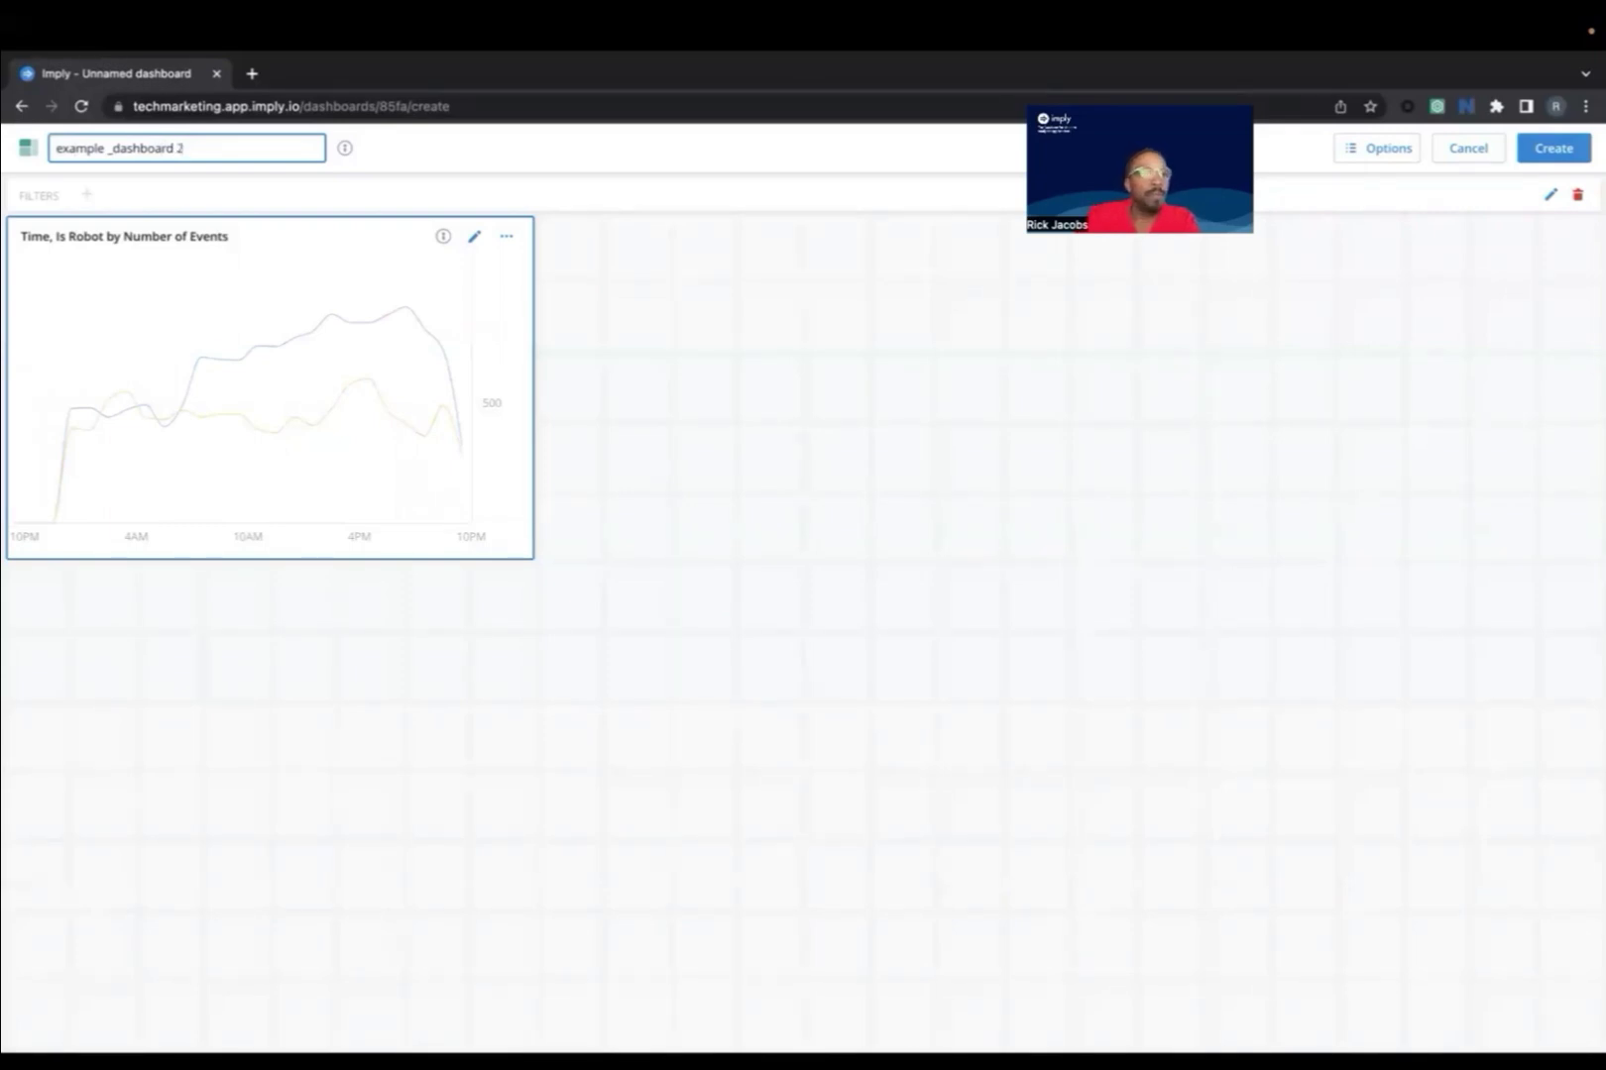
pyautogui.click(106, 148)
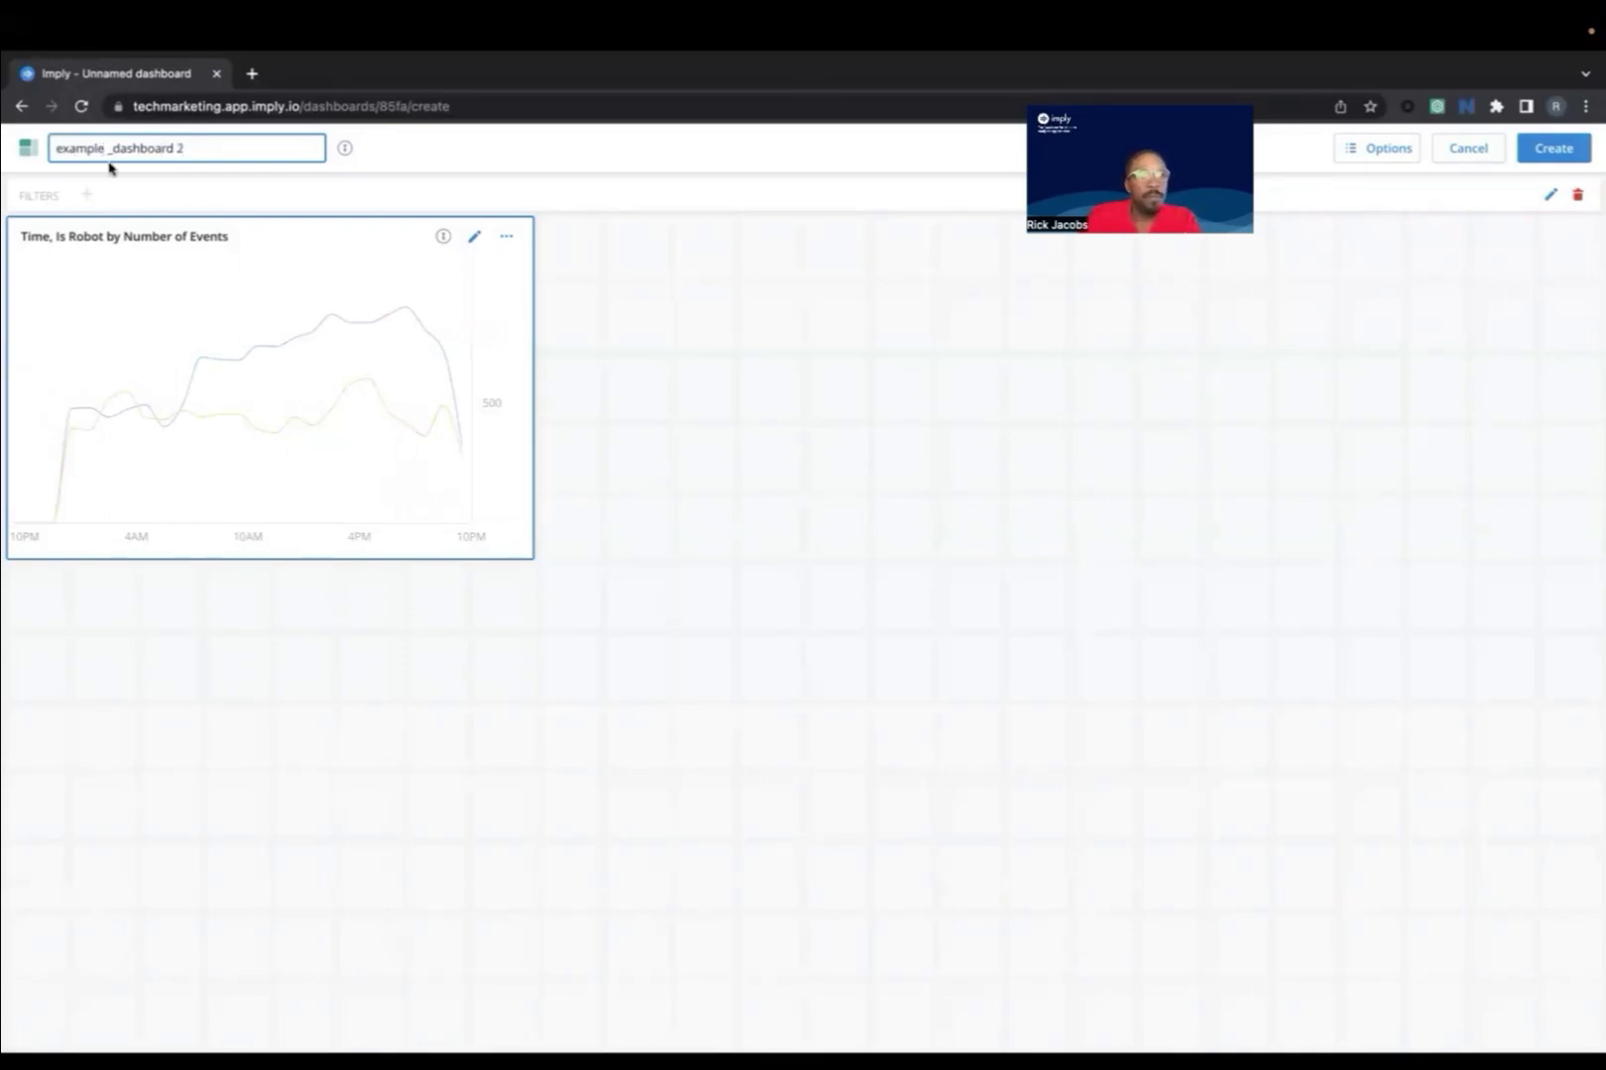
pyautogui.press('Delete')
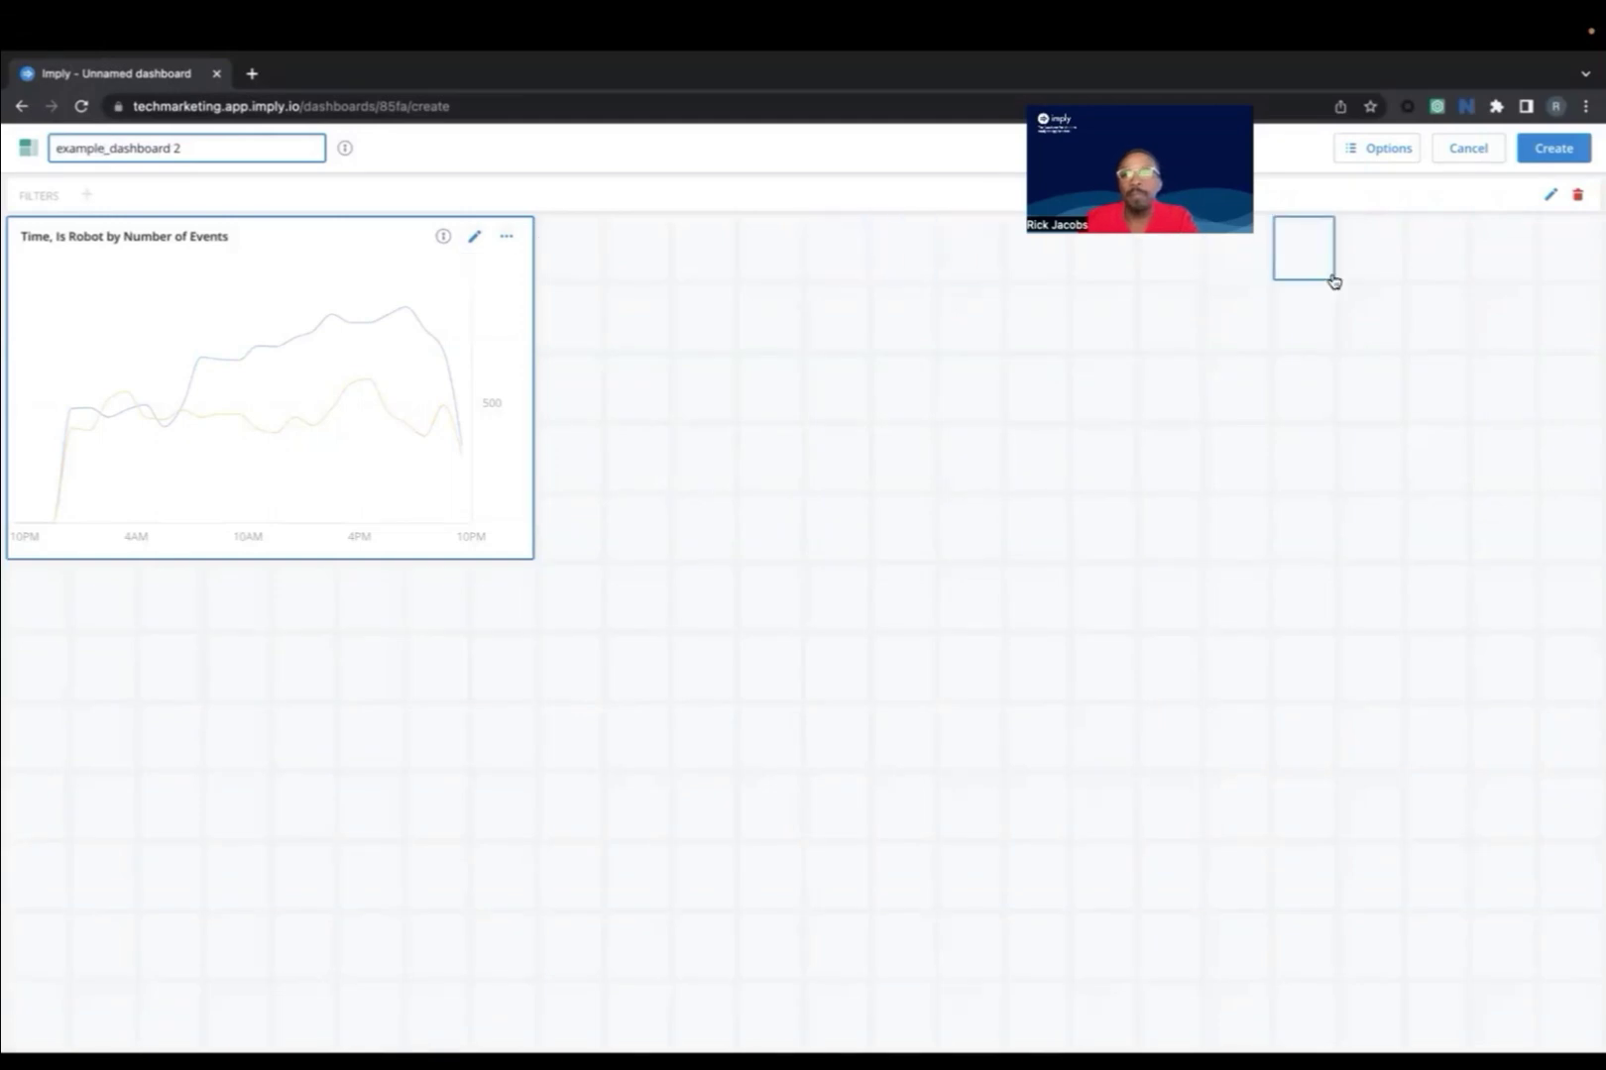
pyautogui.click(1556, 154)
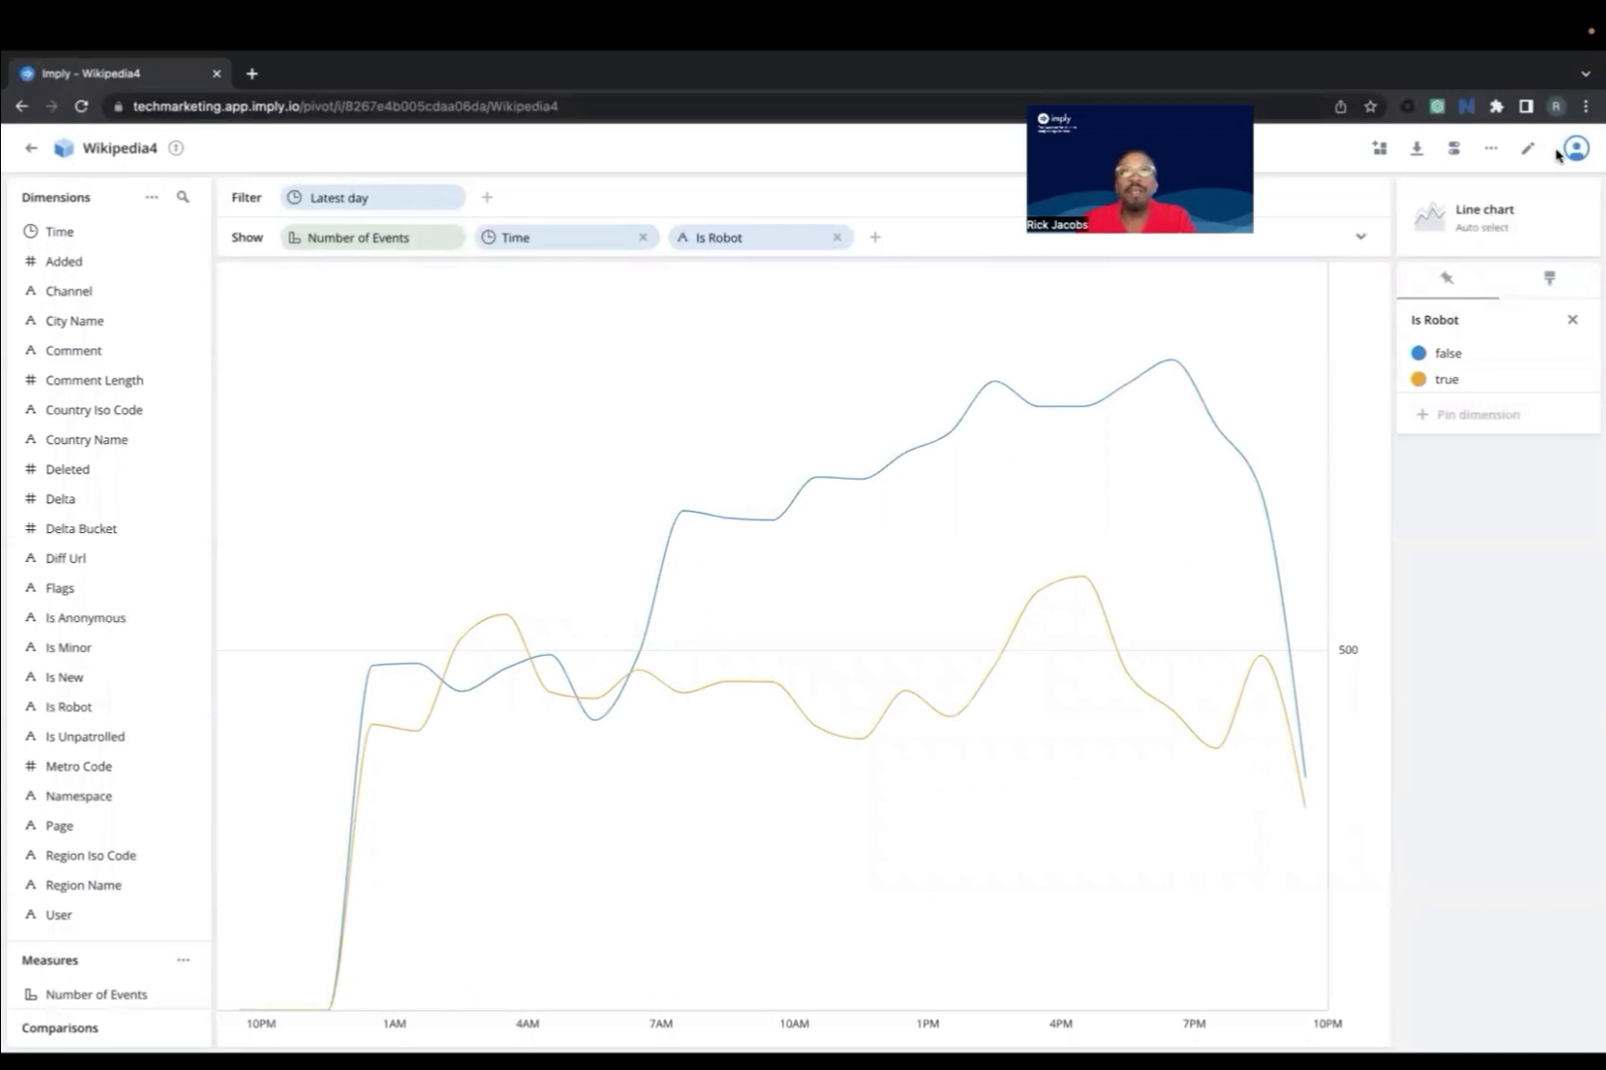
# Add Country Name as a split to the Wikipedia4 line chart
pyautogui.click(876, 238)
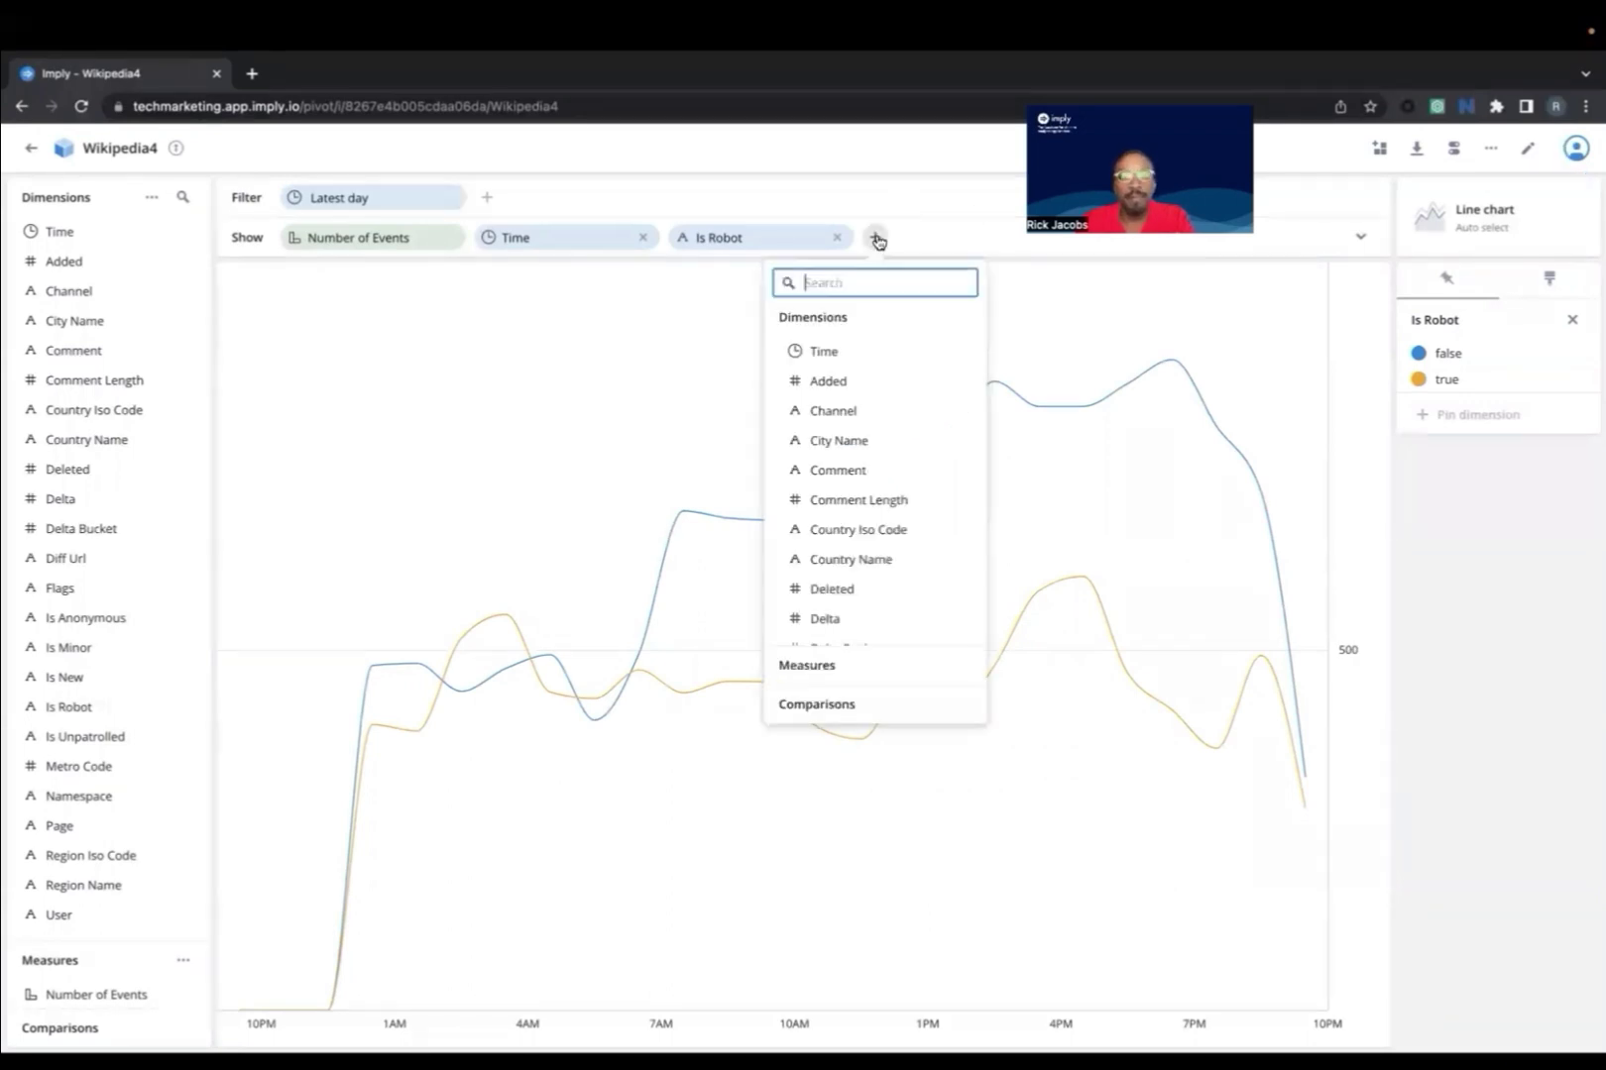
pyautogui.write('coun')
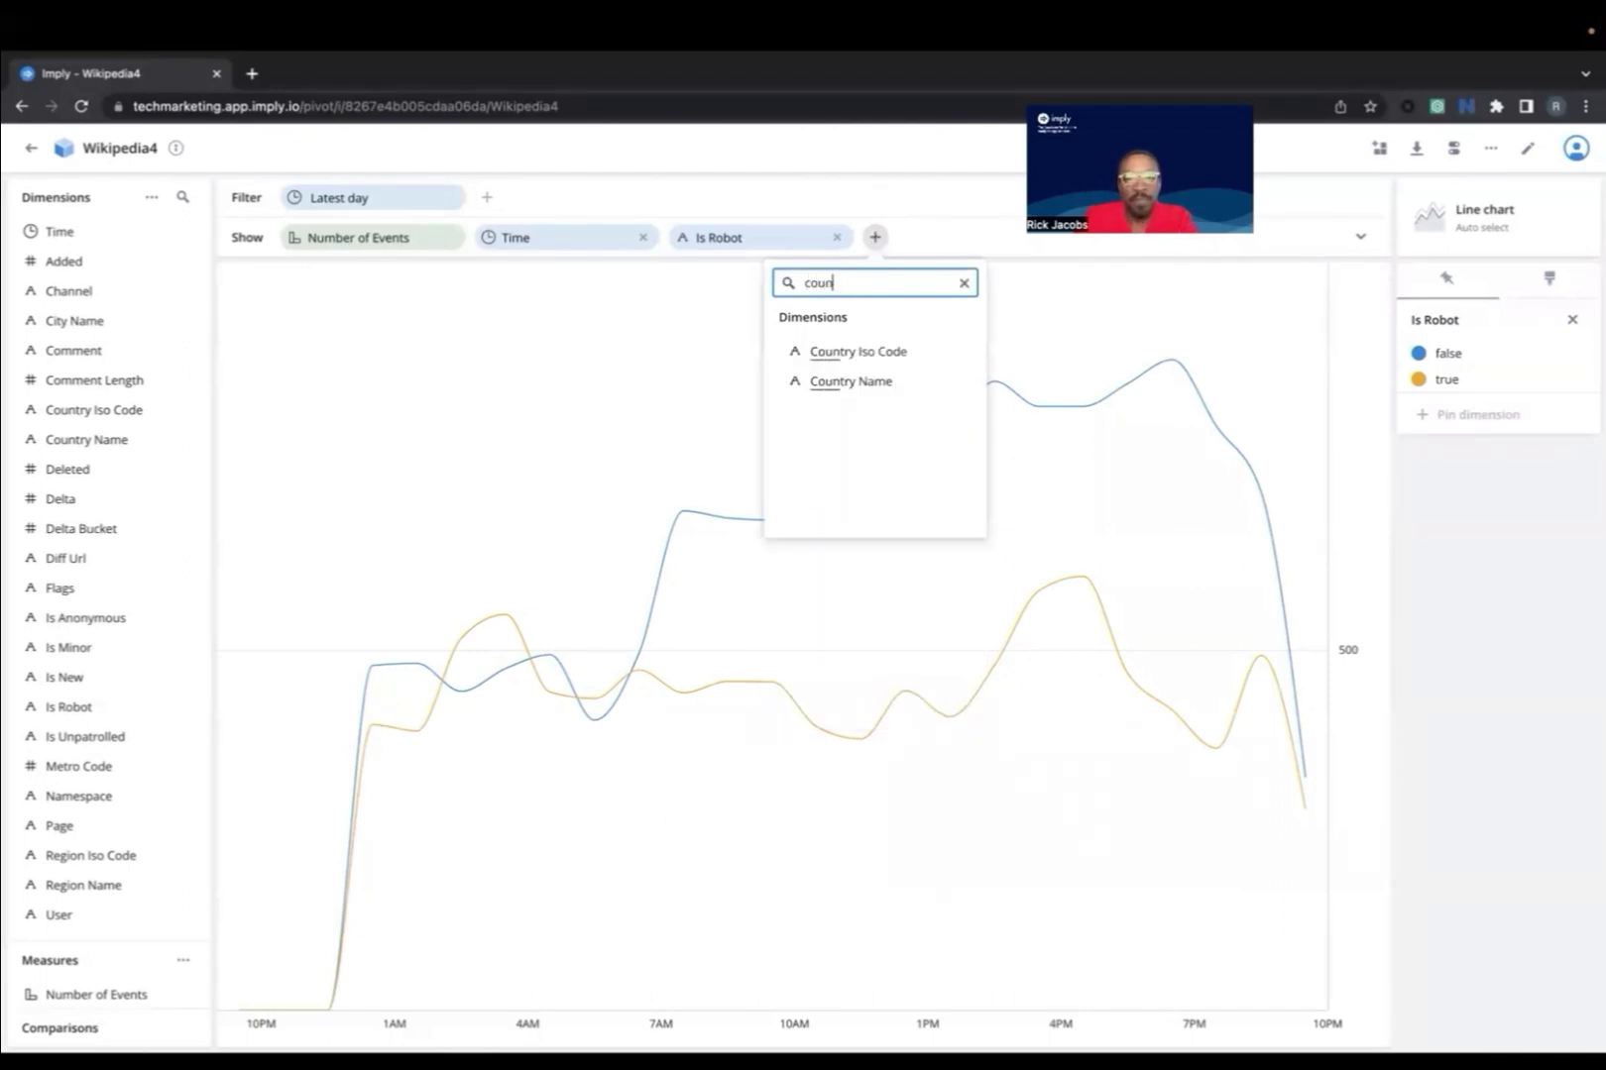
pyautogui.click(859, 381)
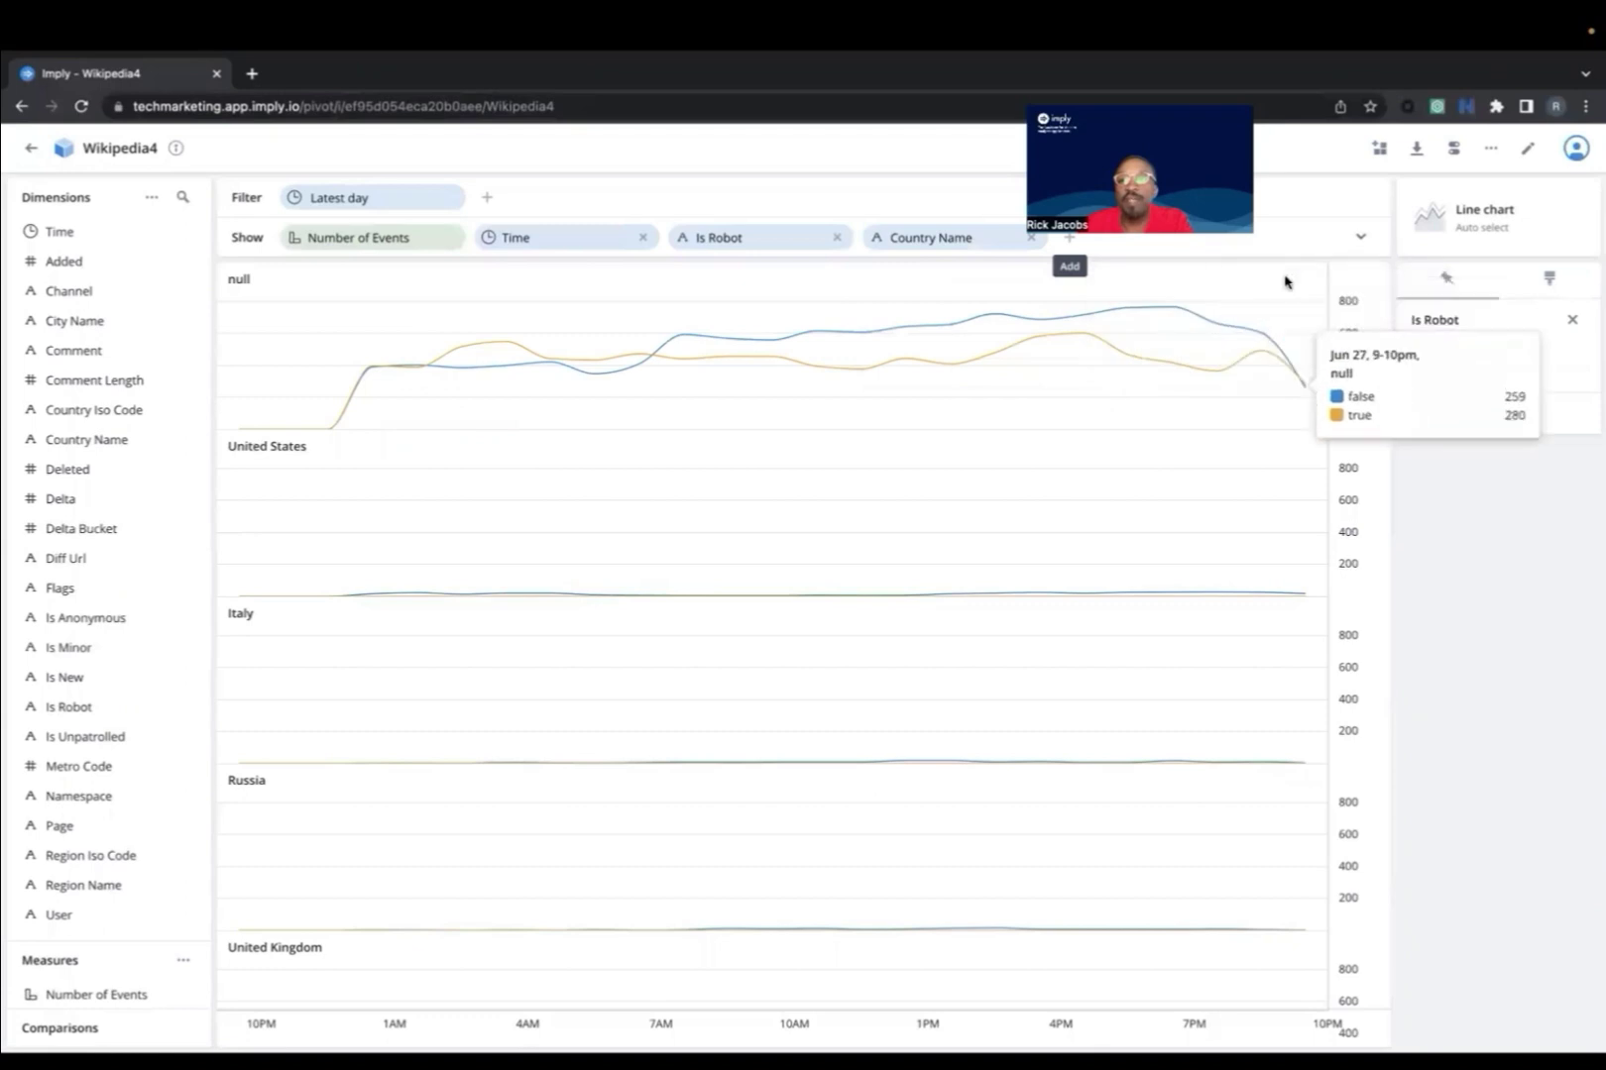
# Add the Country Name chart to example_dashboard 2 as a tile and save
pyautogui.click(1384, 149)
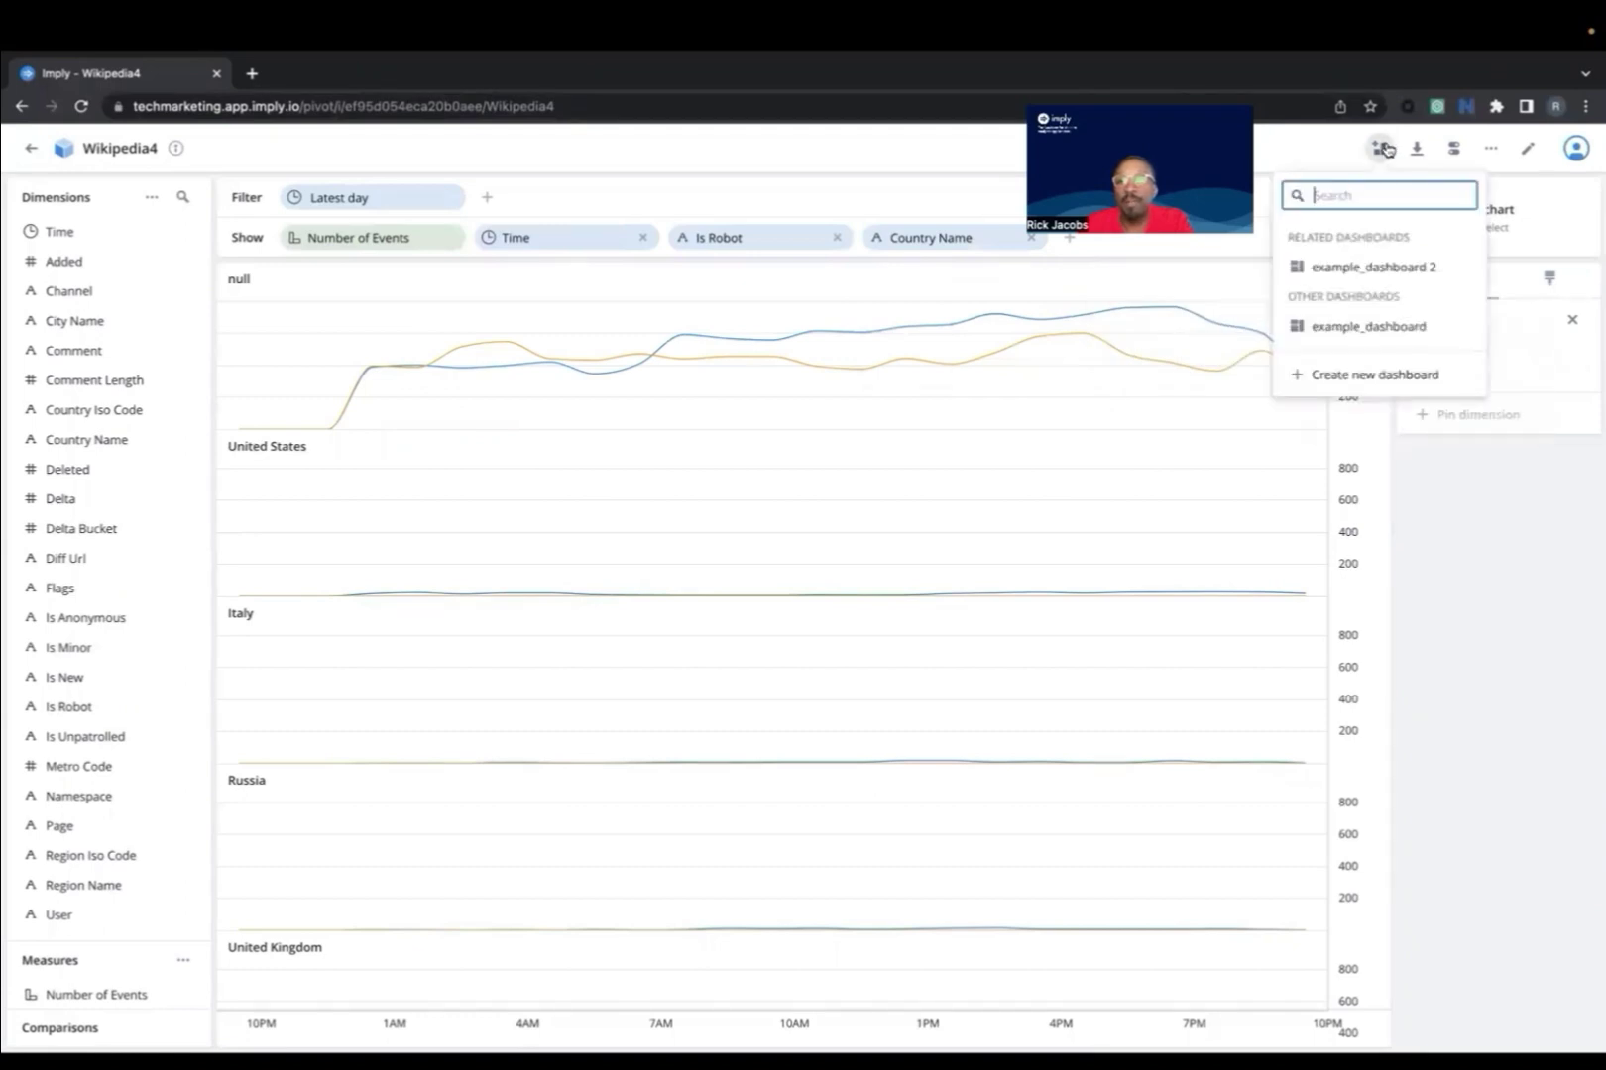
pyautogui.click(1393, 270)
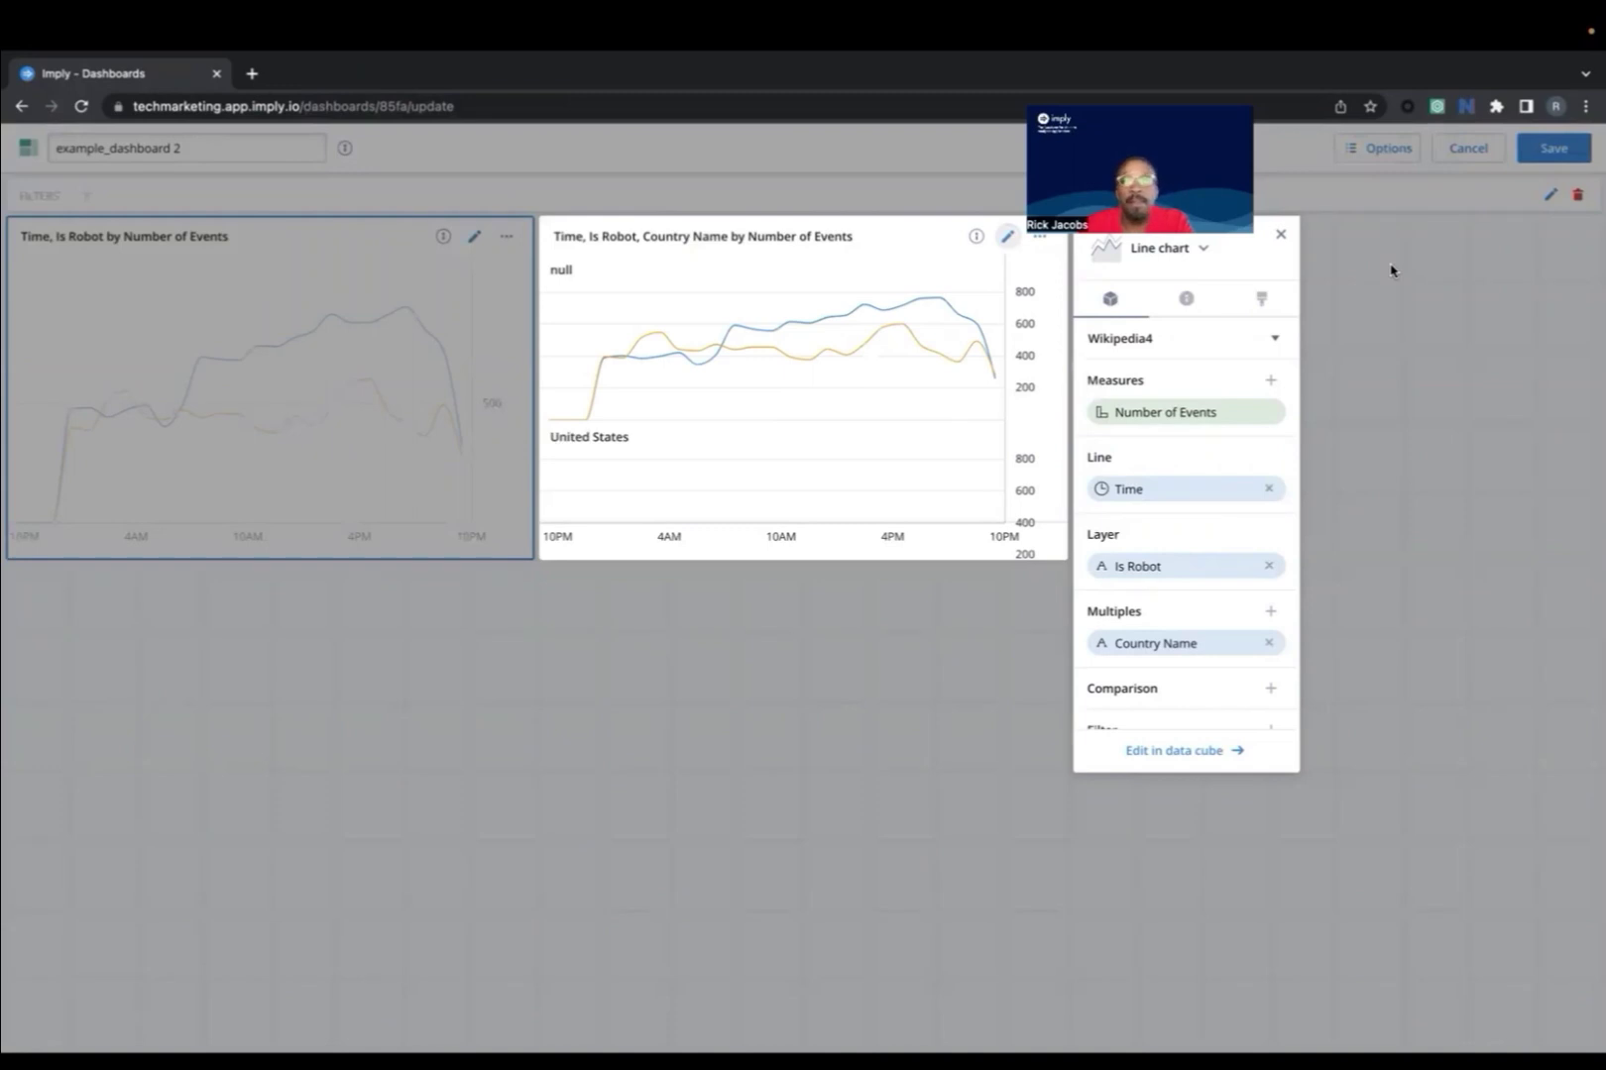
pyautogui.click(1559, 155)
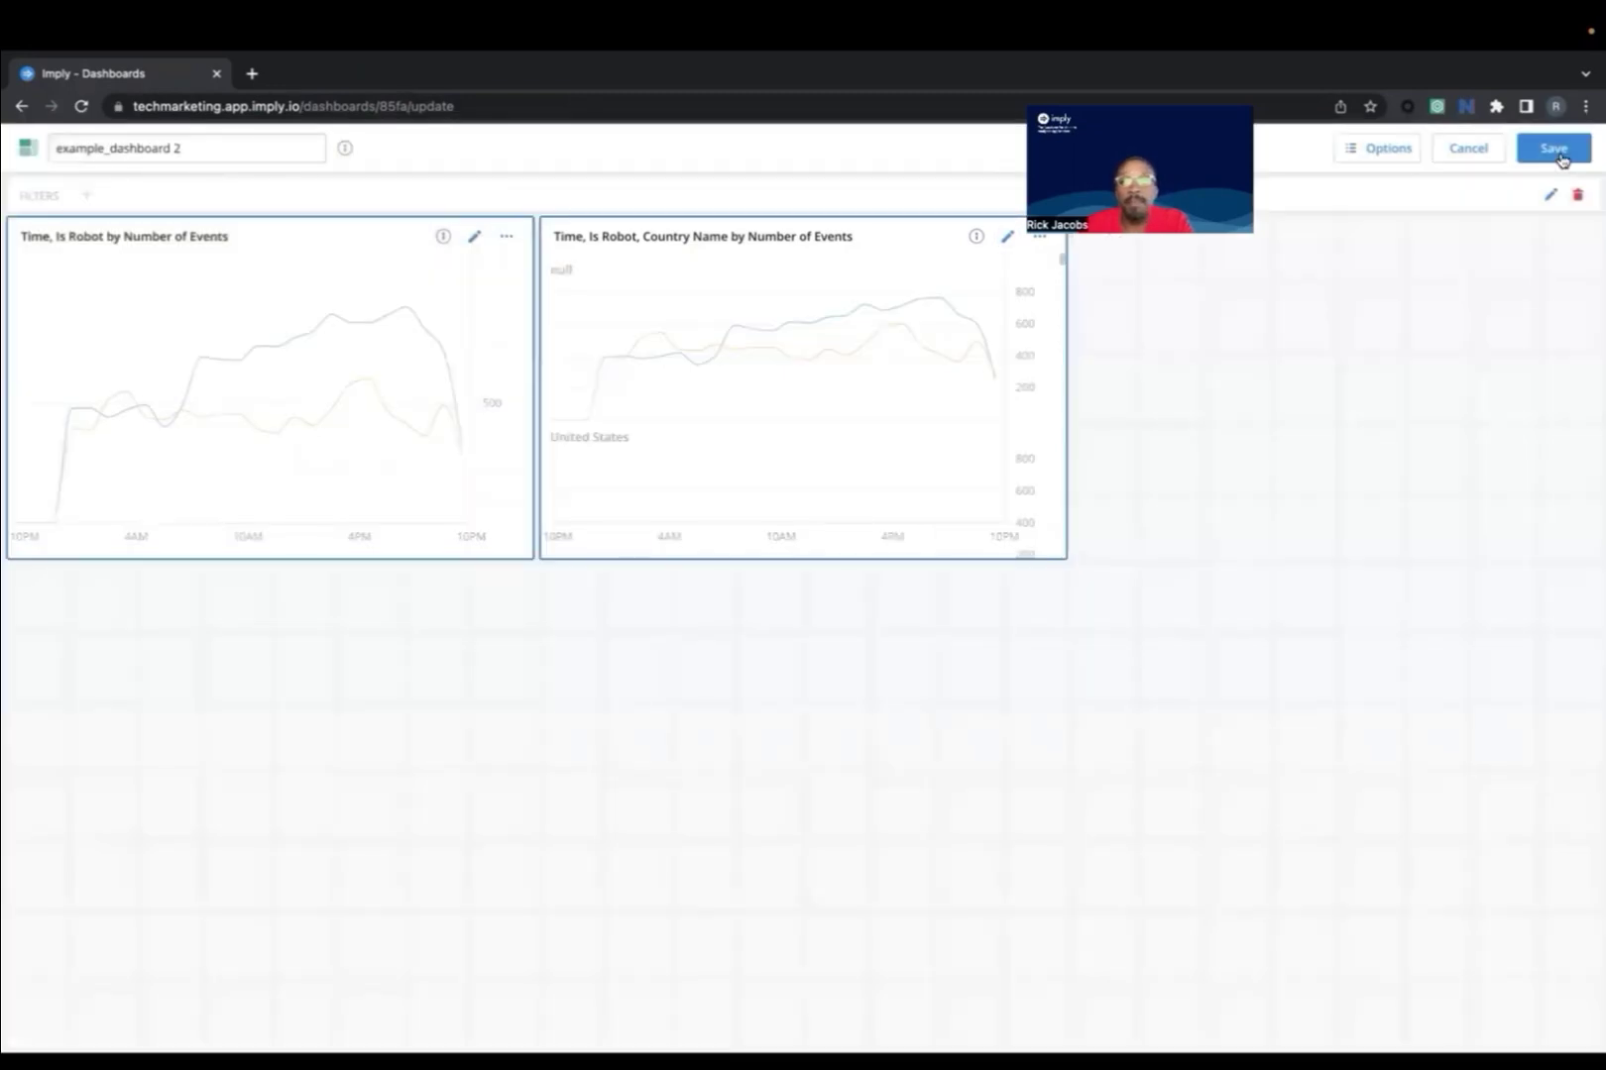
pyautogui.click(1553, 149)
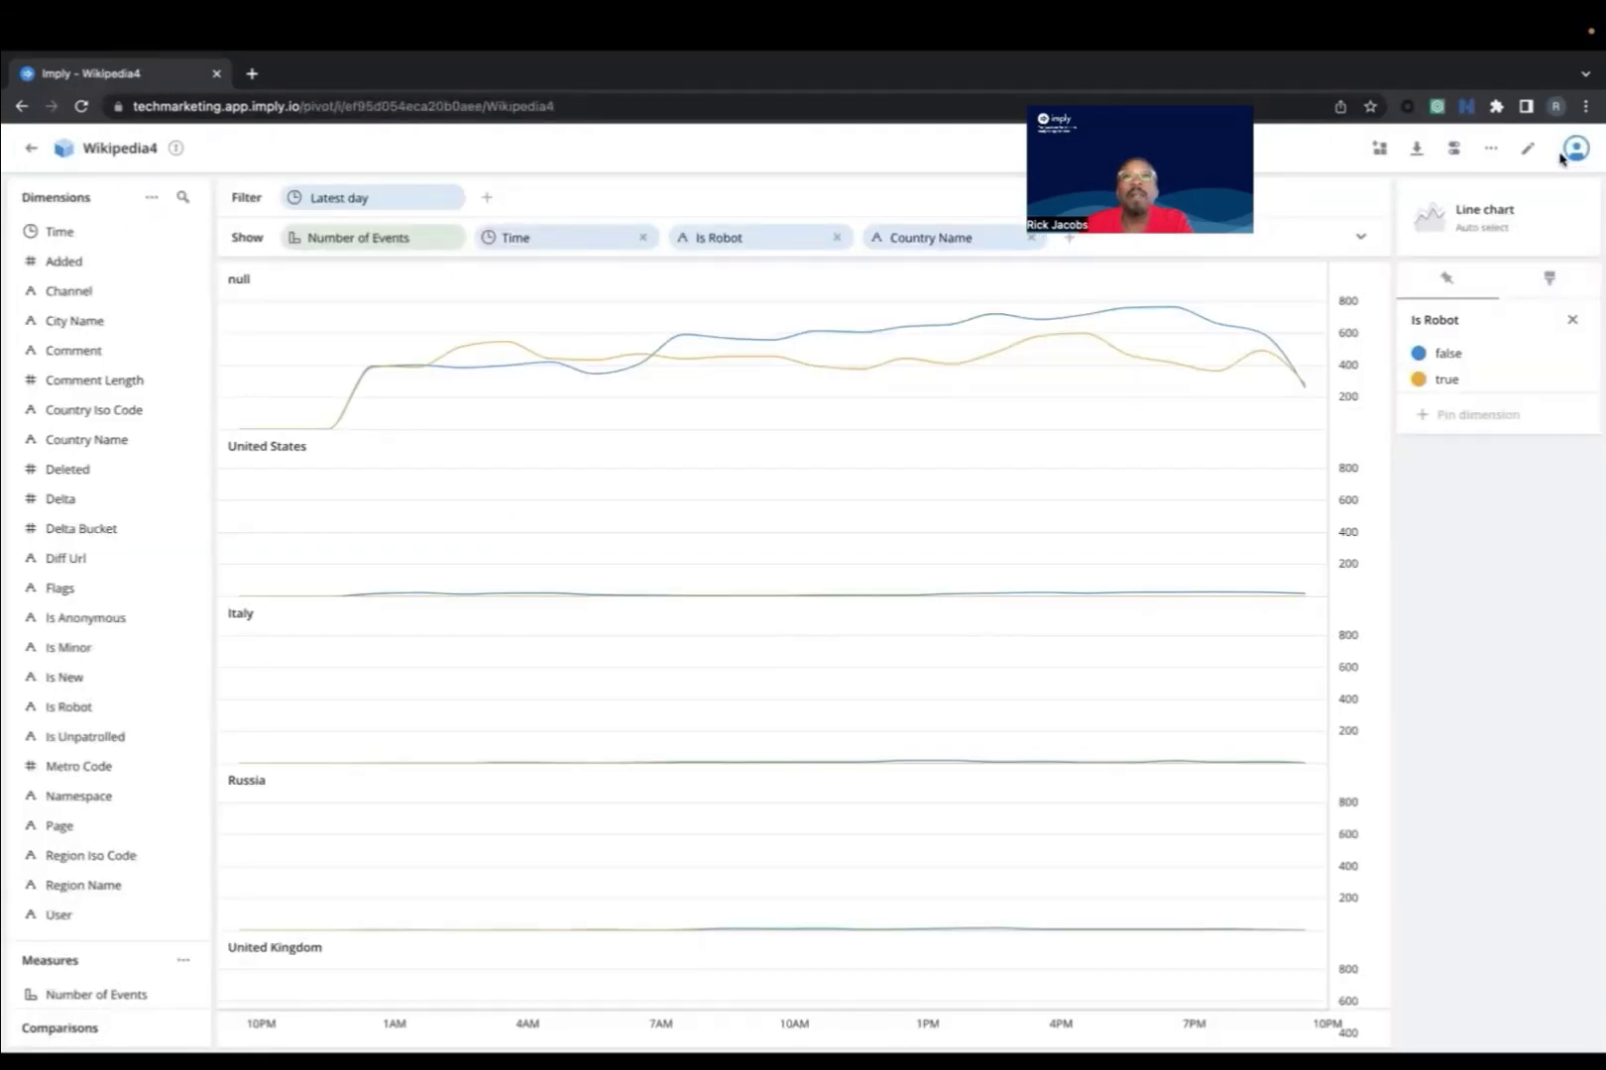
# Filter the Wikipedia4 chart to Is Robot: false
pyautogui.moveTo(1090, 325)
pyautogui.click(489, 199)
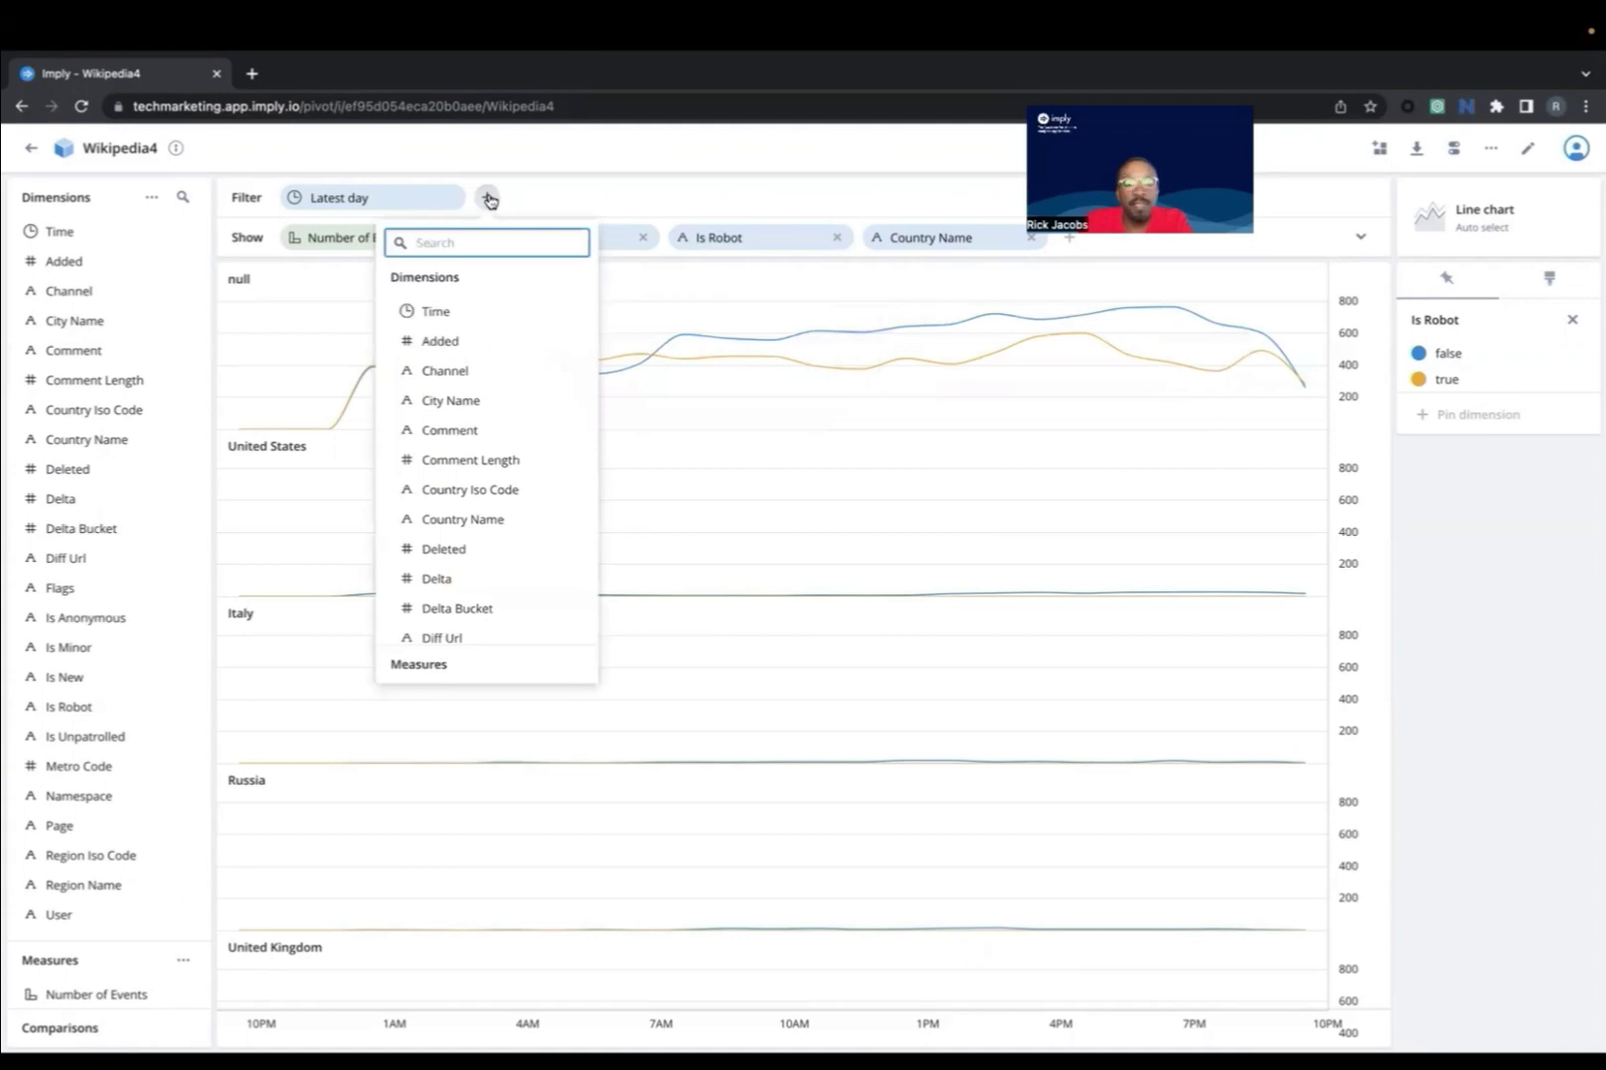
pyautogui.write('is')
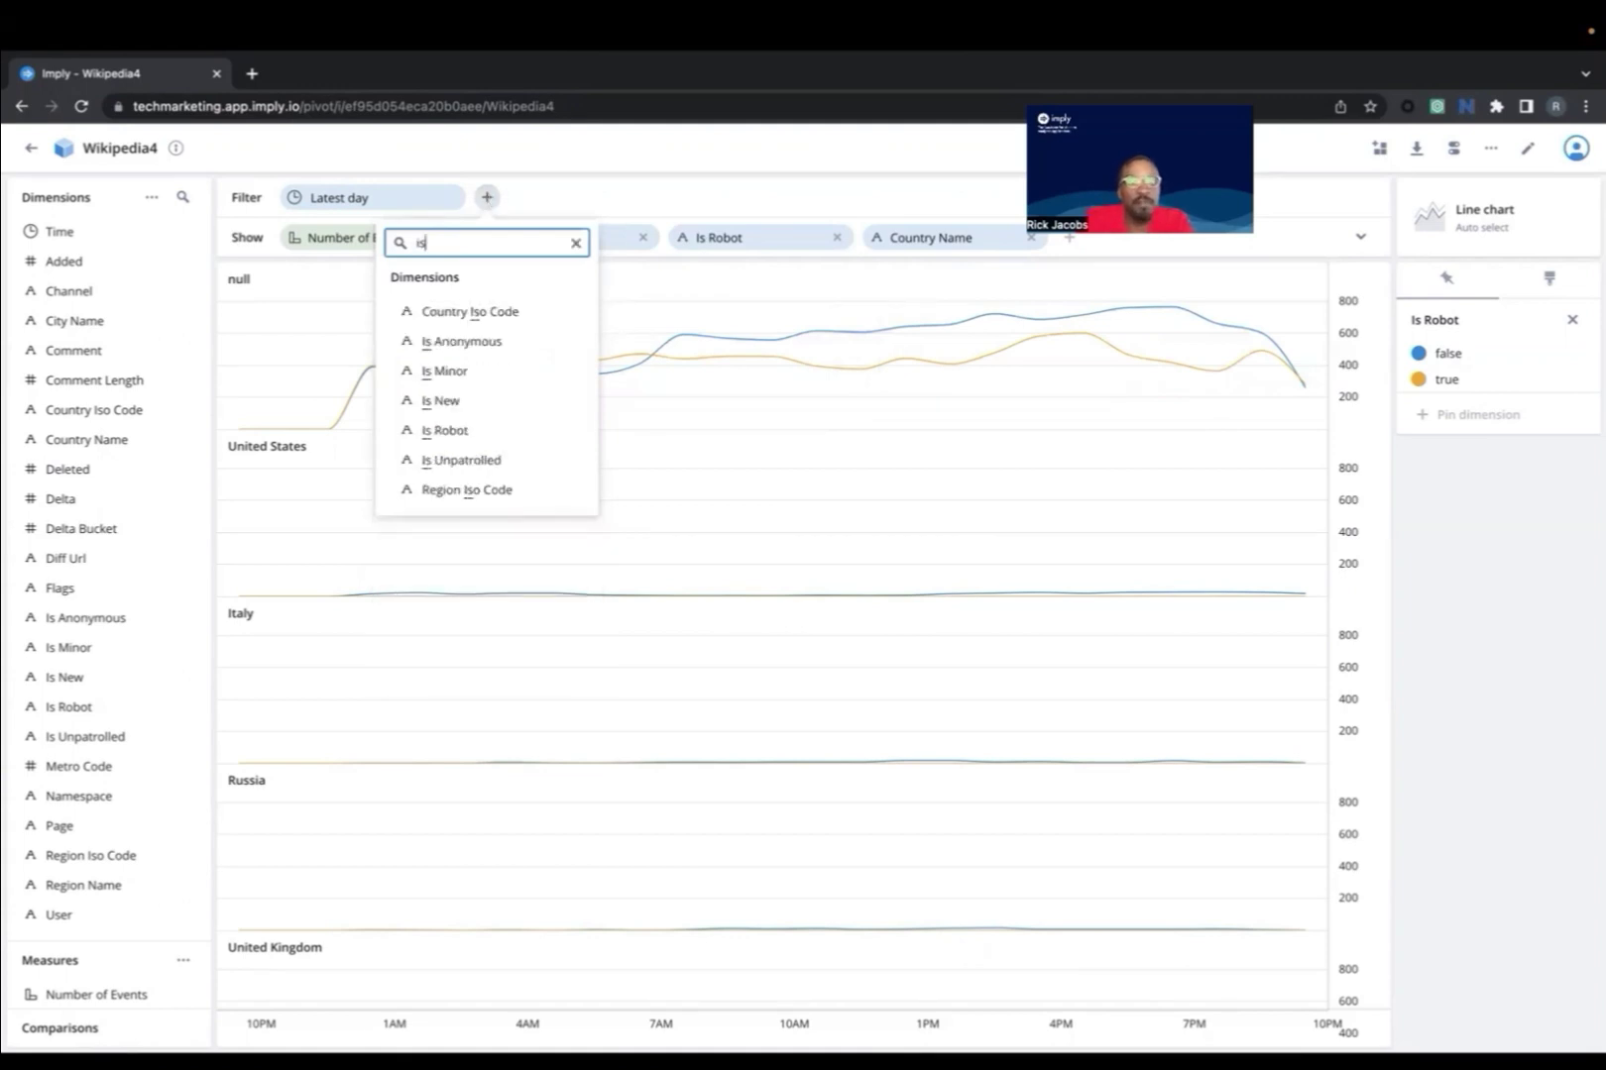
pyautogui.click(452, 430)
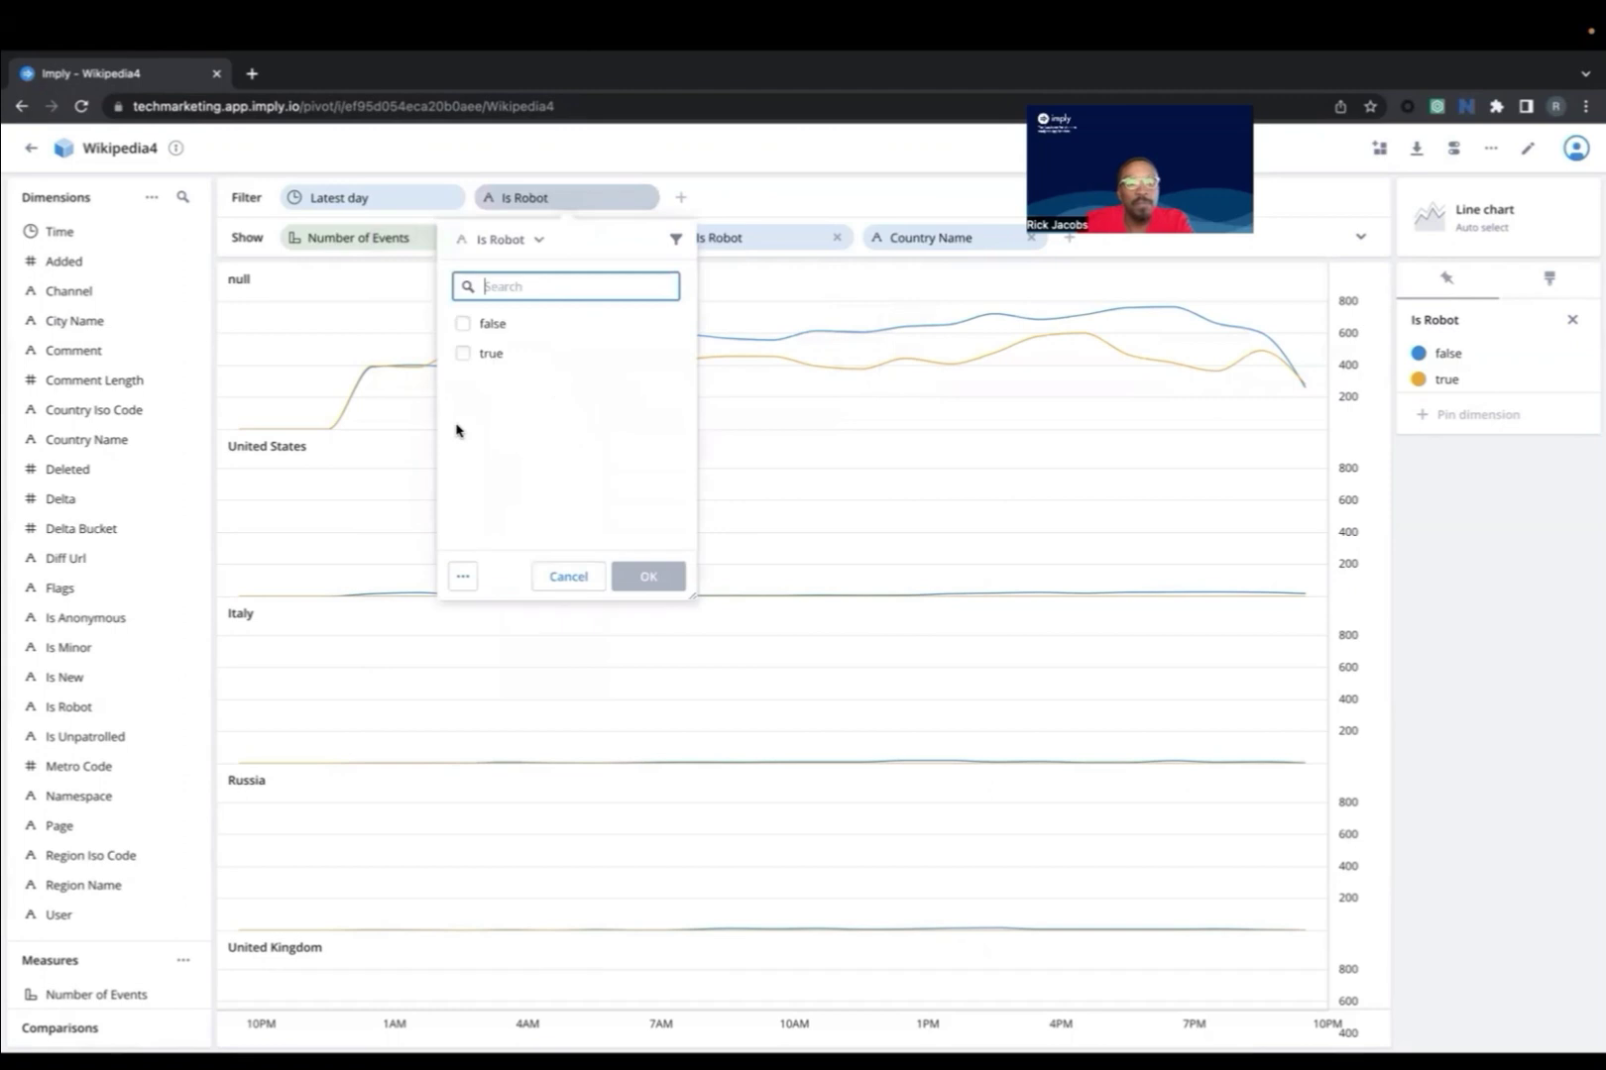
pyautogui.click(544, 337)
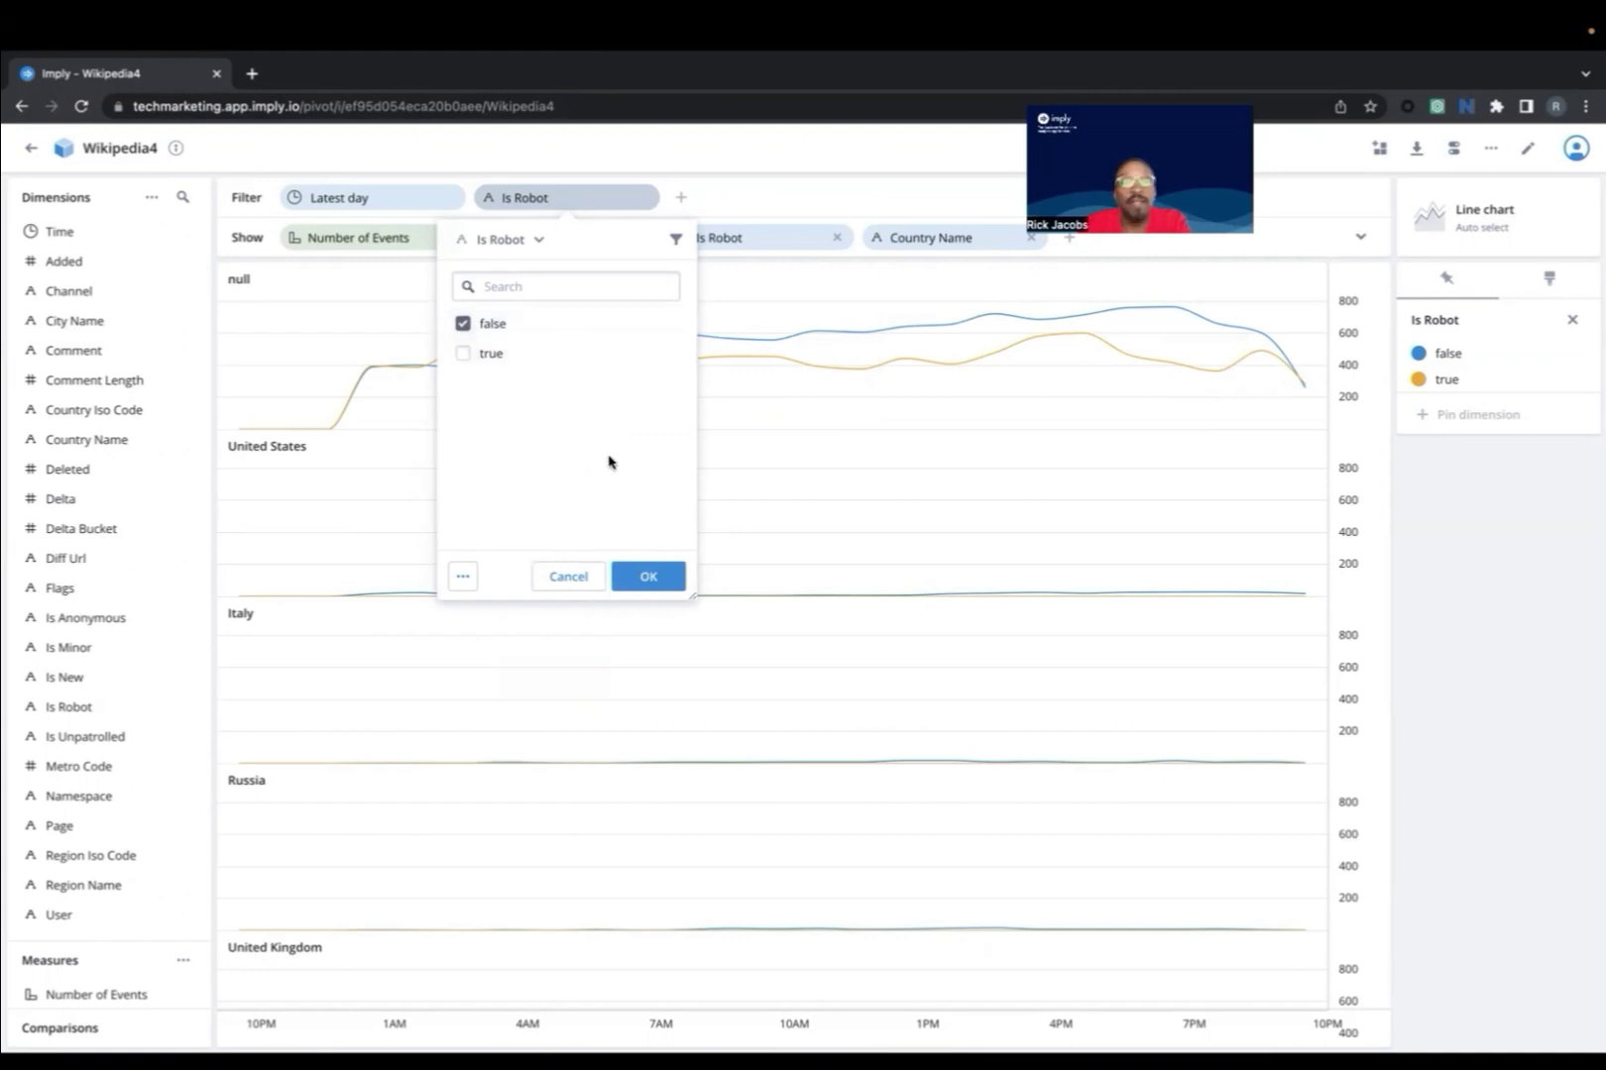
pyautogui.click(649, 579)
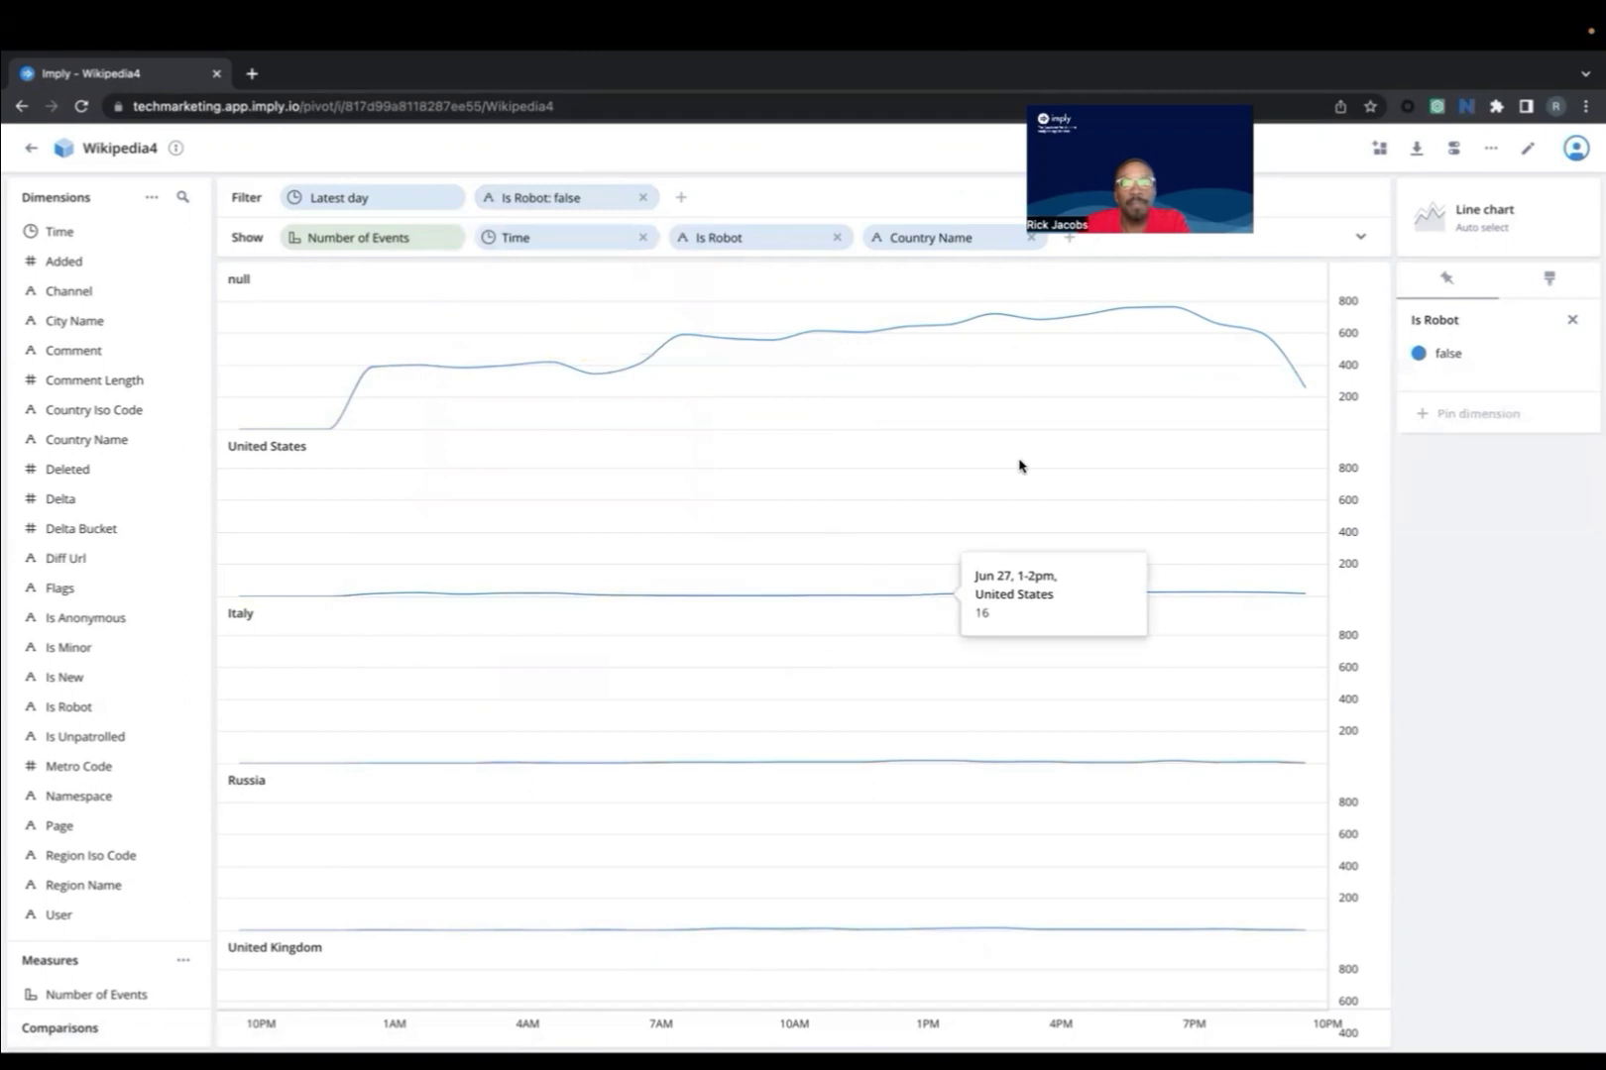
# Add the non-robot chart to example_dashboard 2 as a third tile and leave the cube
pyautogui.click(1381, 152)
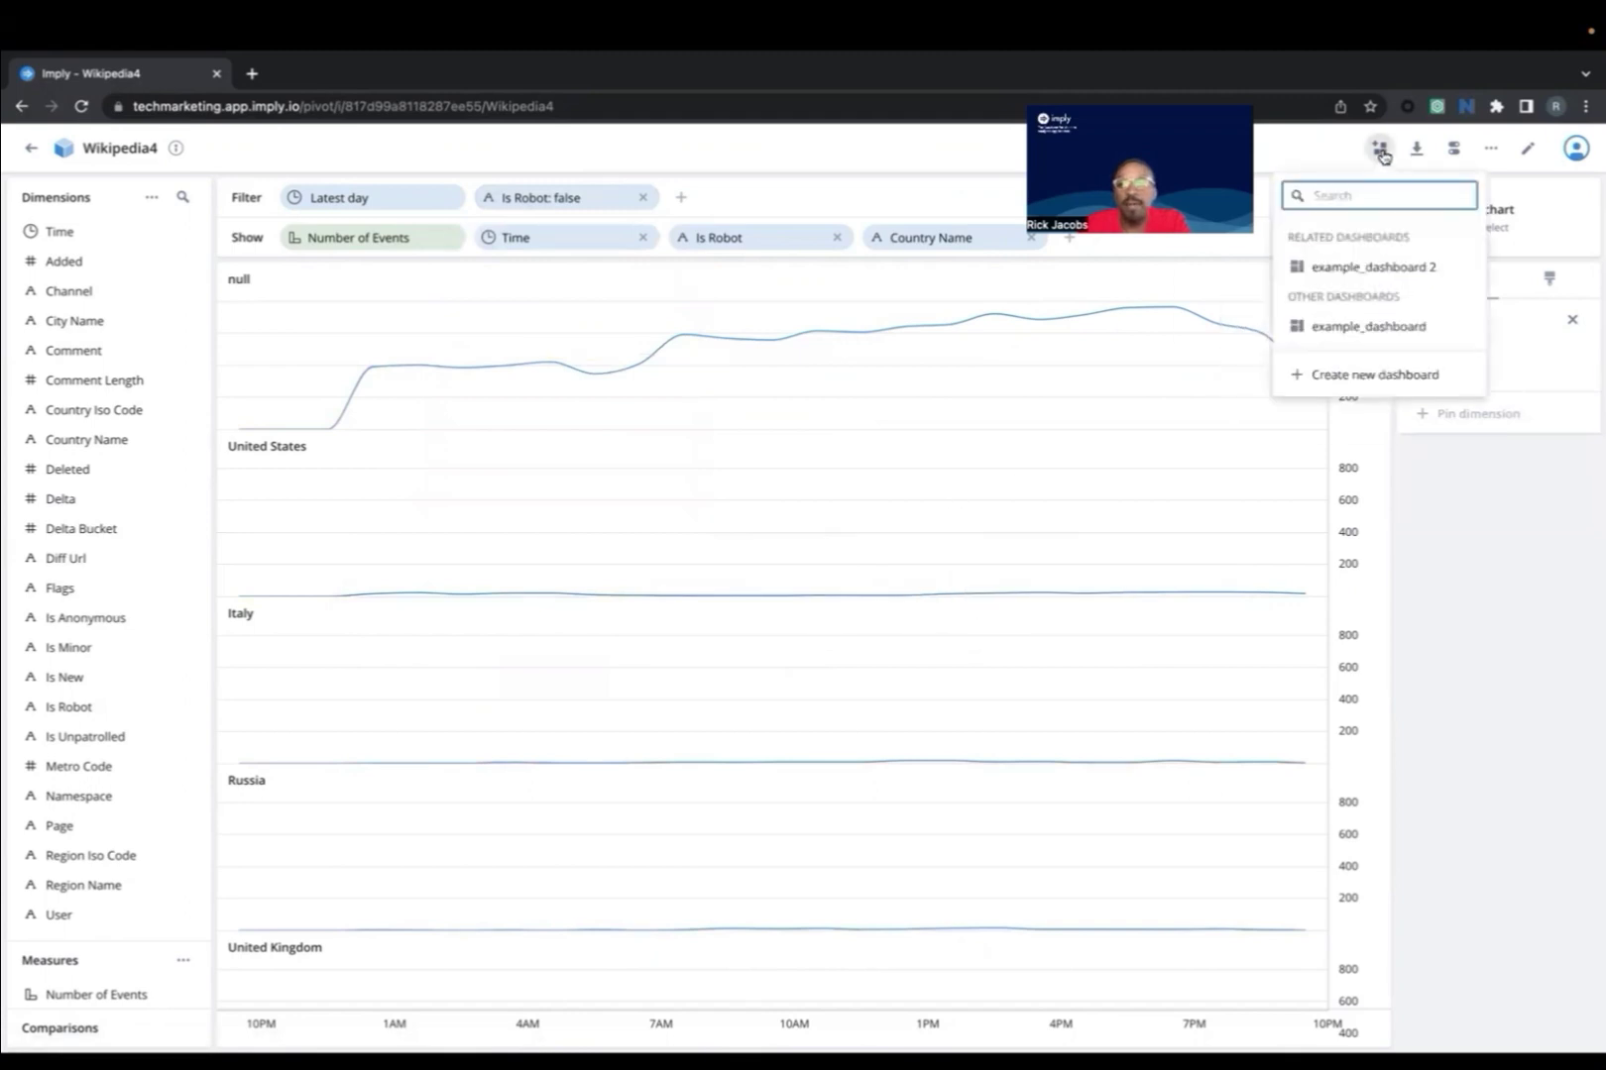
pyautogui.click(1372, 267)
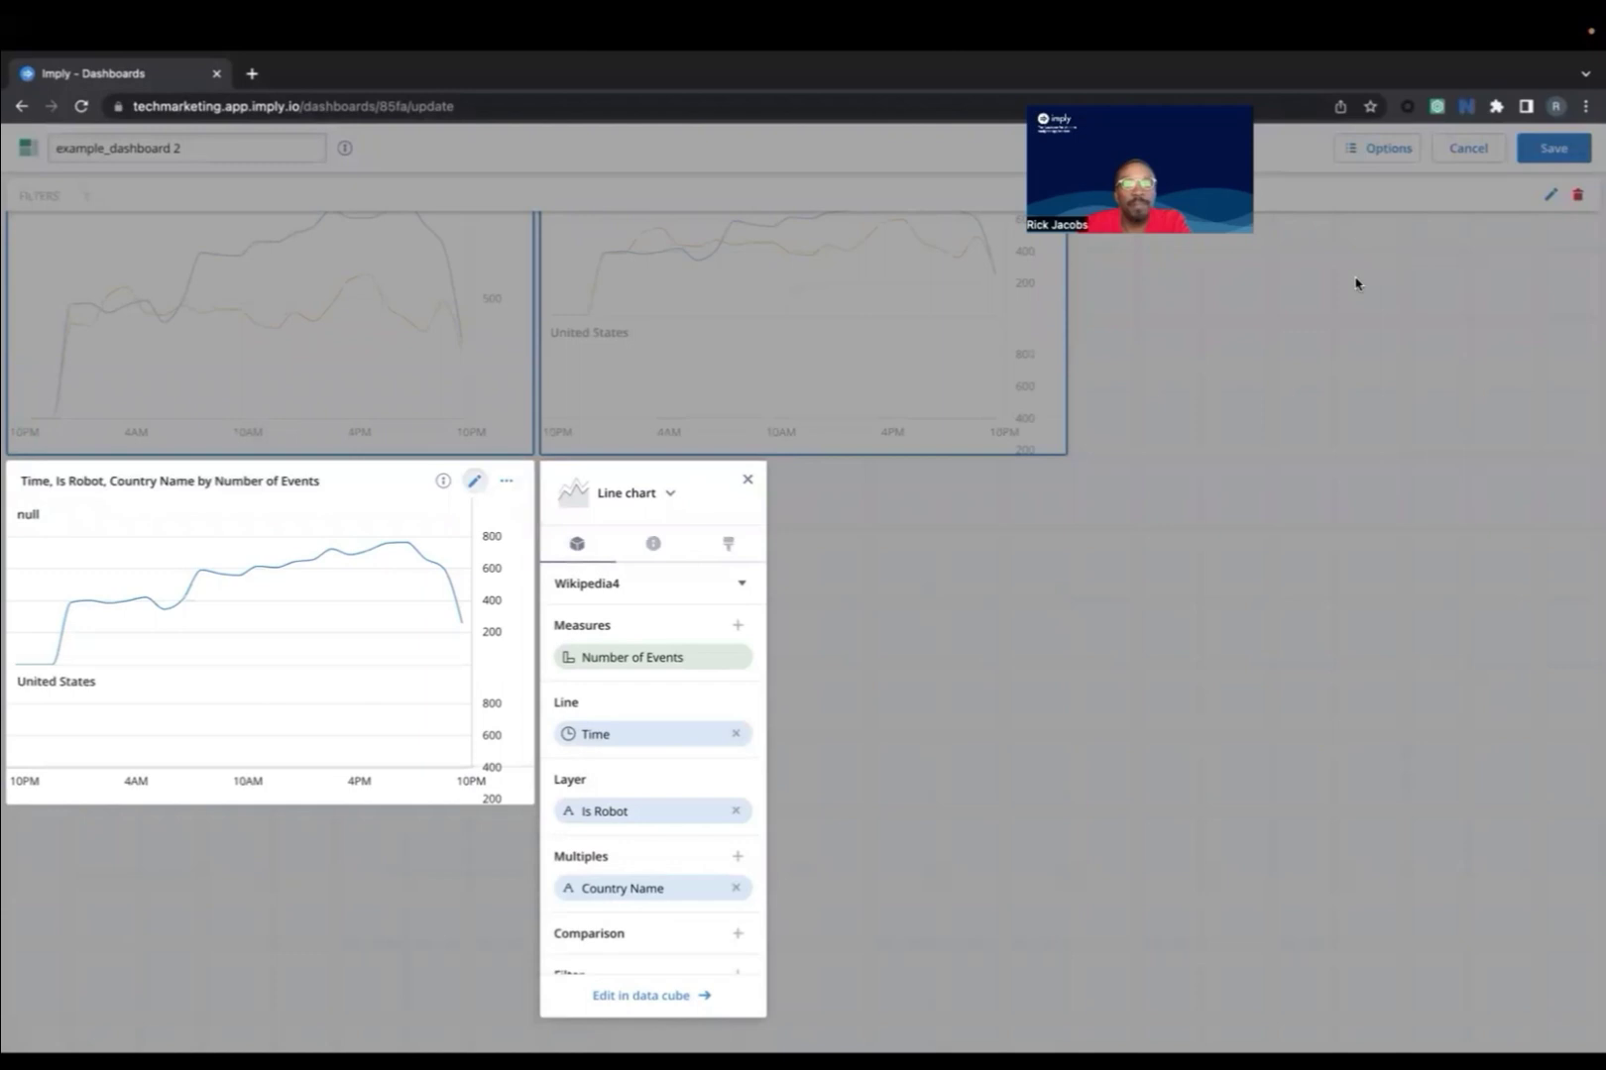
pyautogui.click(1536, 149)
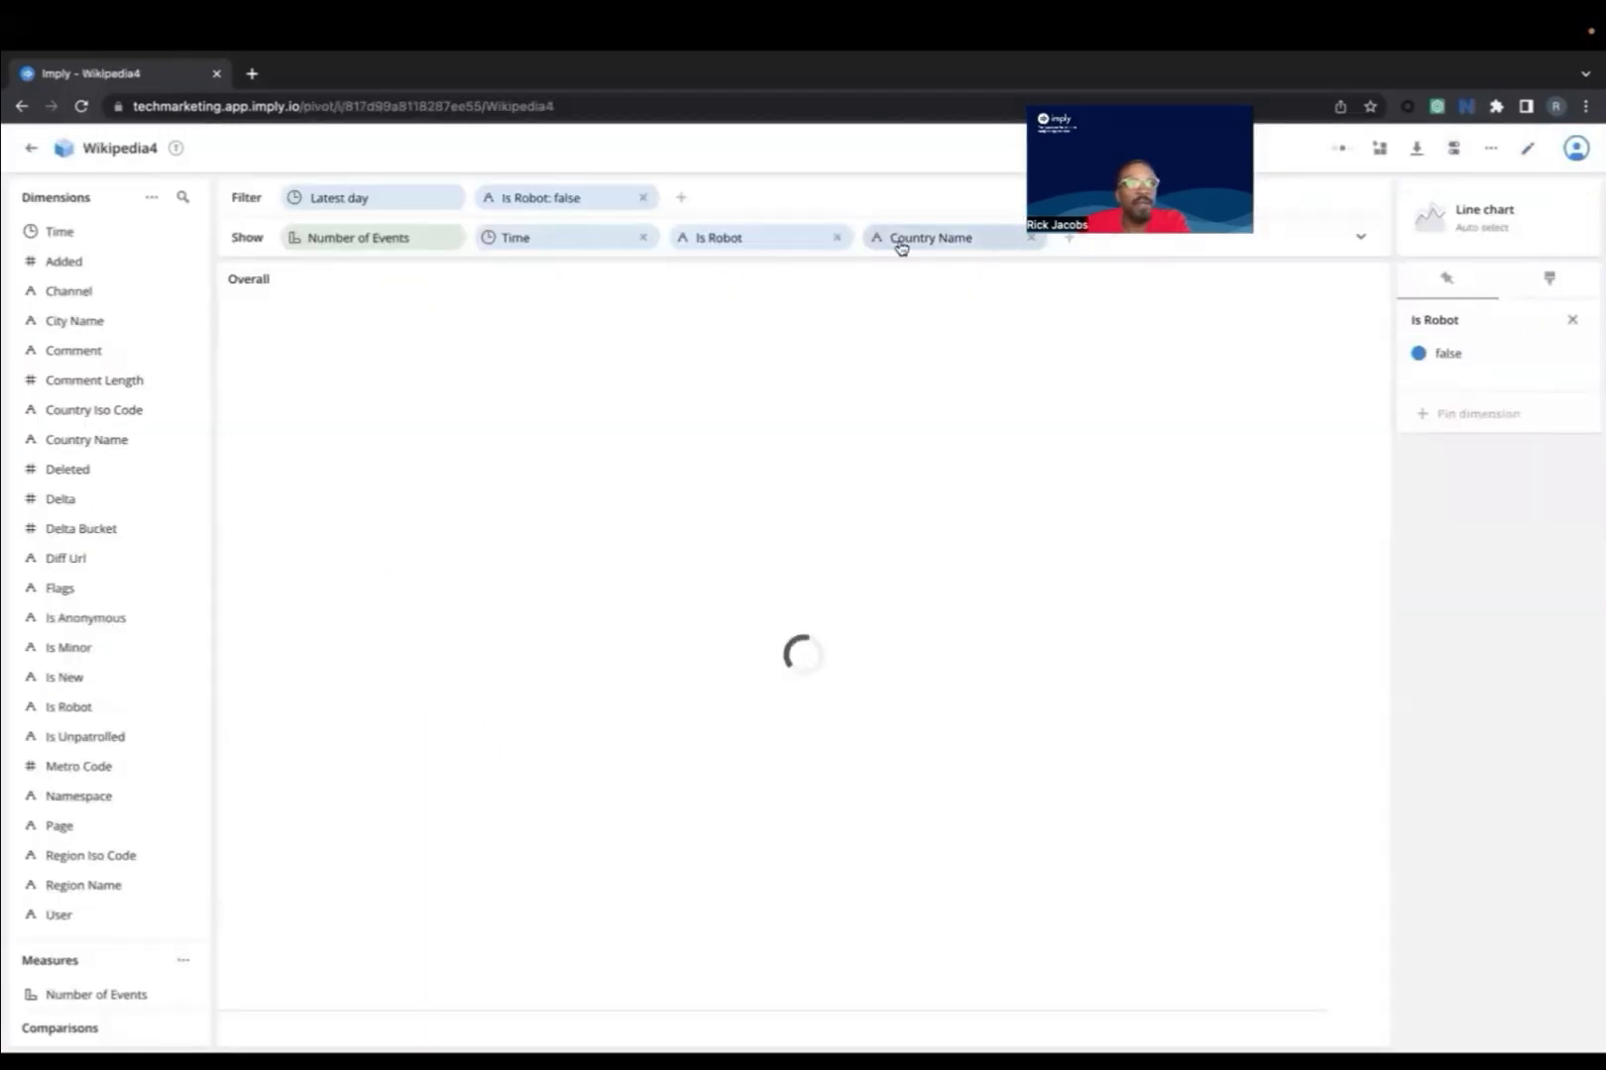
pyautogui.click(30, 151)
pyautogui.click(54, 238)
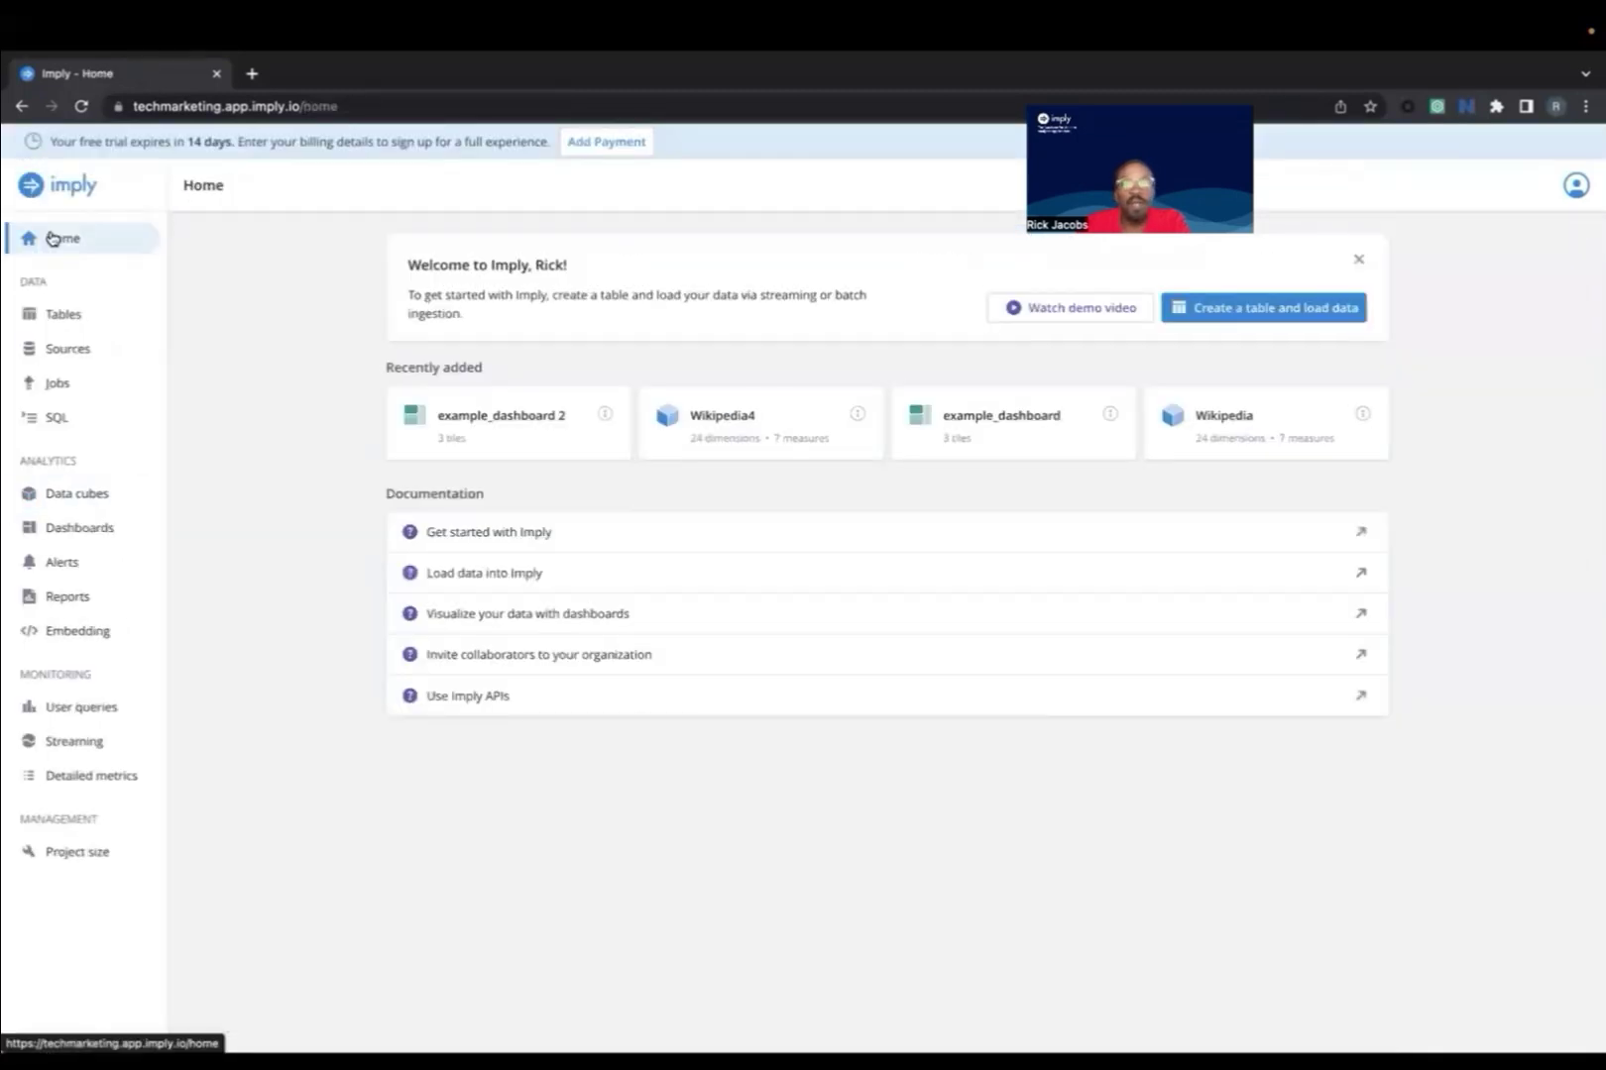